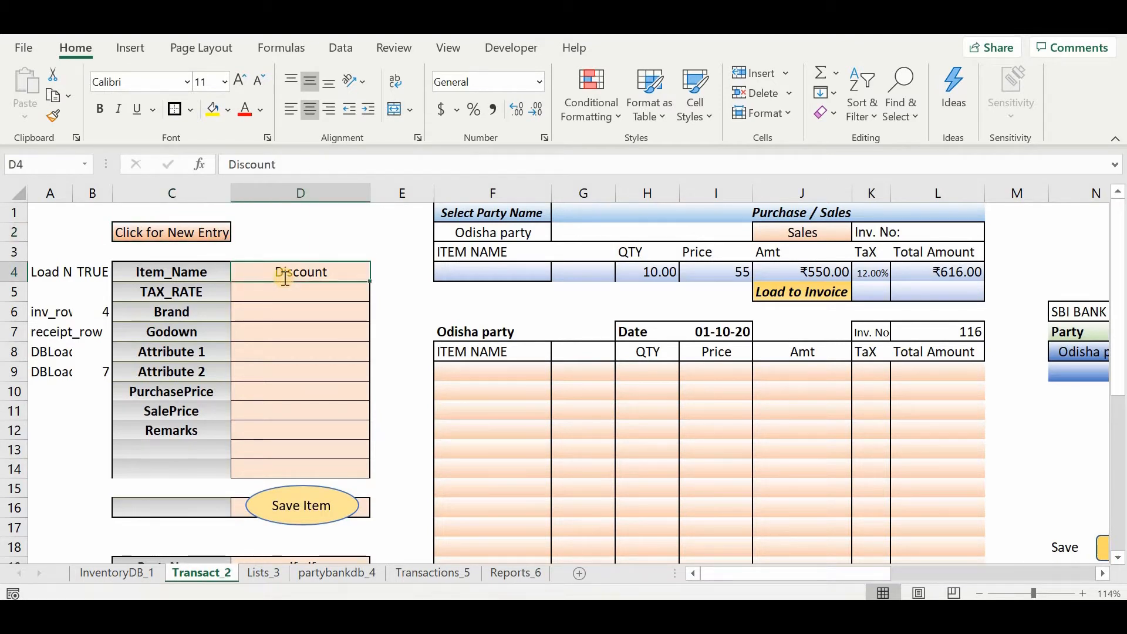
Enter a new item named Shoes with a 5% tax rate and Brand C as the brand.
text(Shoes)
key(Return)
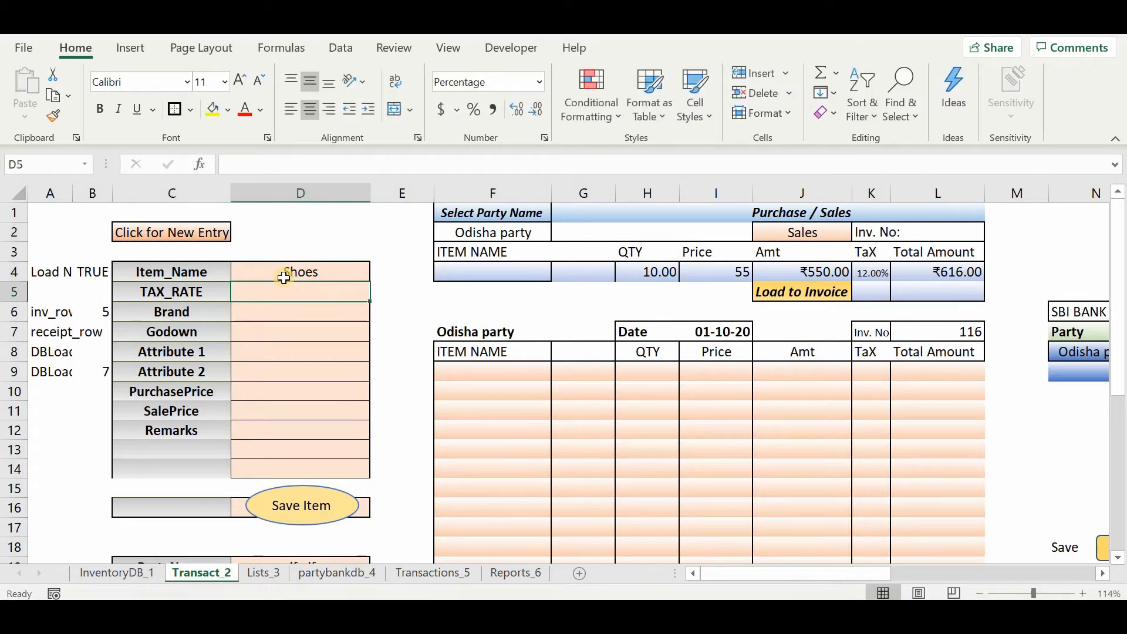
text(5%)
key(Return)
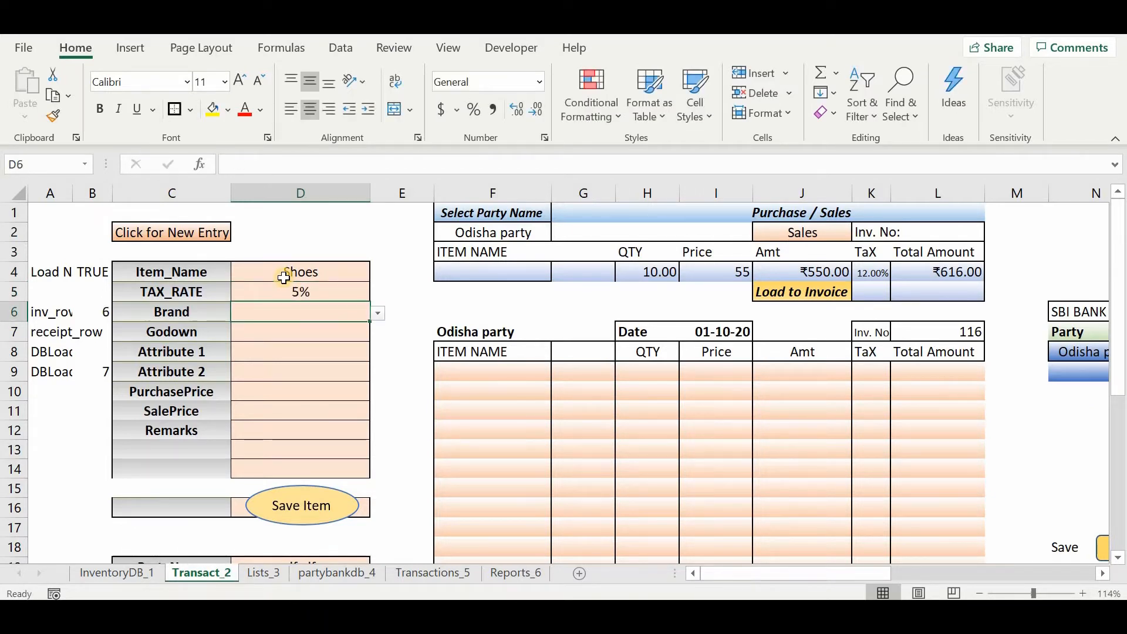
key(alt+Down)
key(Down)
key(Down)
key(Return)
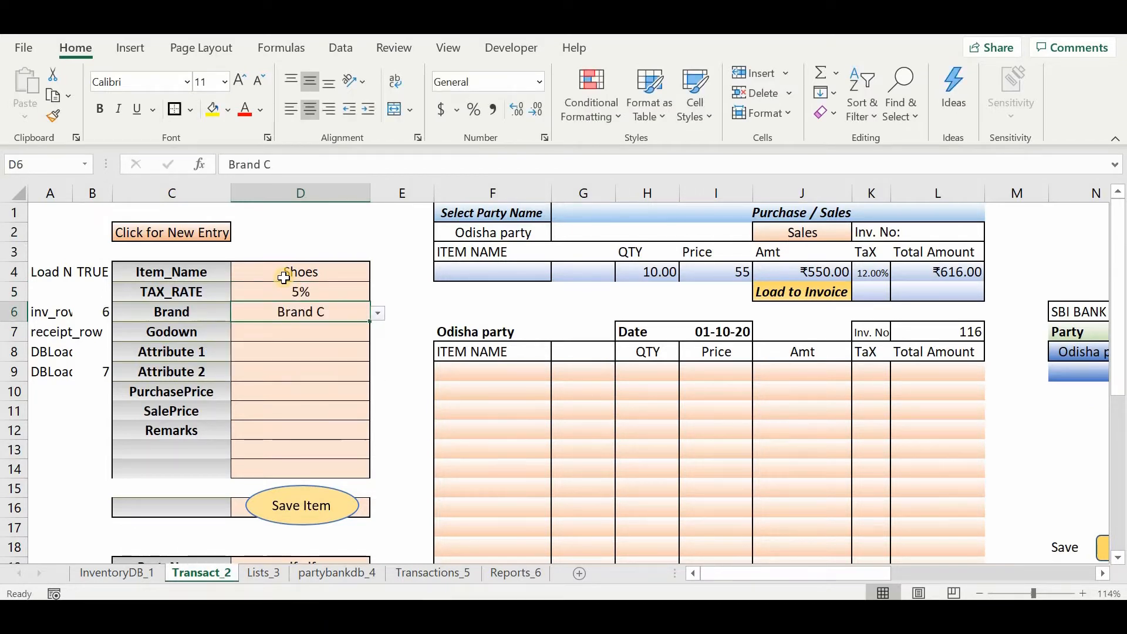
key(Return)
Set the Shoes item's Godown to Godown 3 and its Attribute 1 to red.
key(alt+Down)
key(Down)
key(Down)
key(Down)
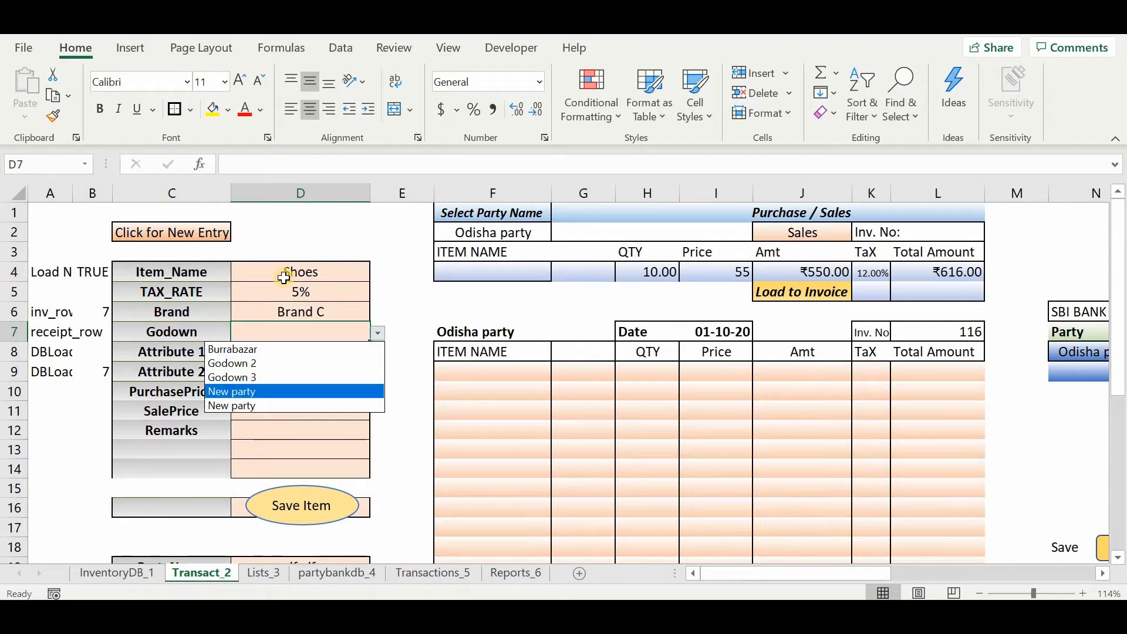
key(Up)
key(Return)
key(Return)
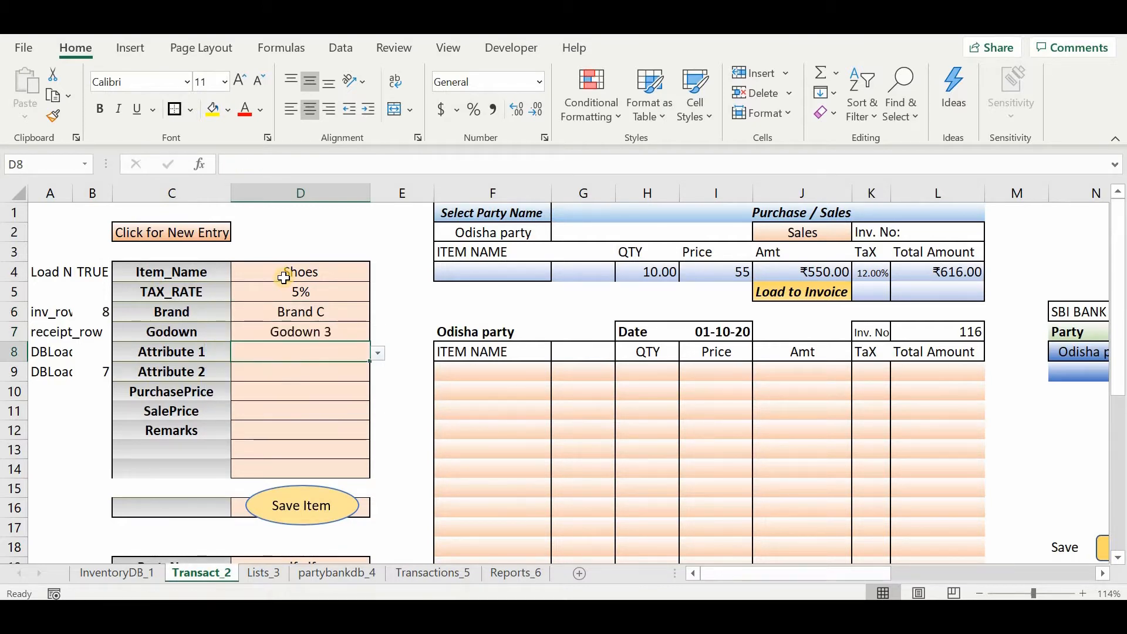
text(red)
key(Return)
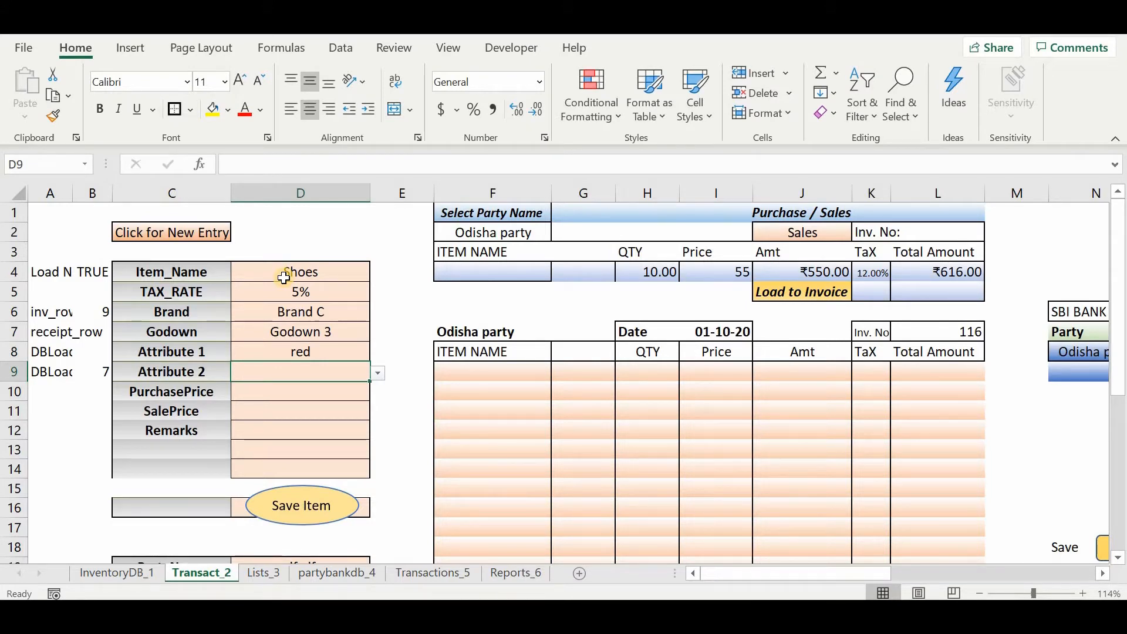
Leave Attribute 2 blank and set the item's PurchasePrice to 250 and SalePrice to 350.
key(Return)
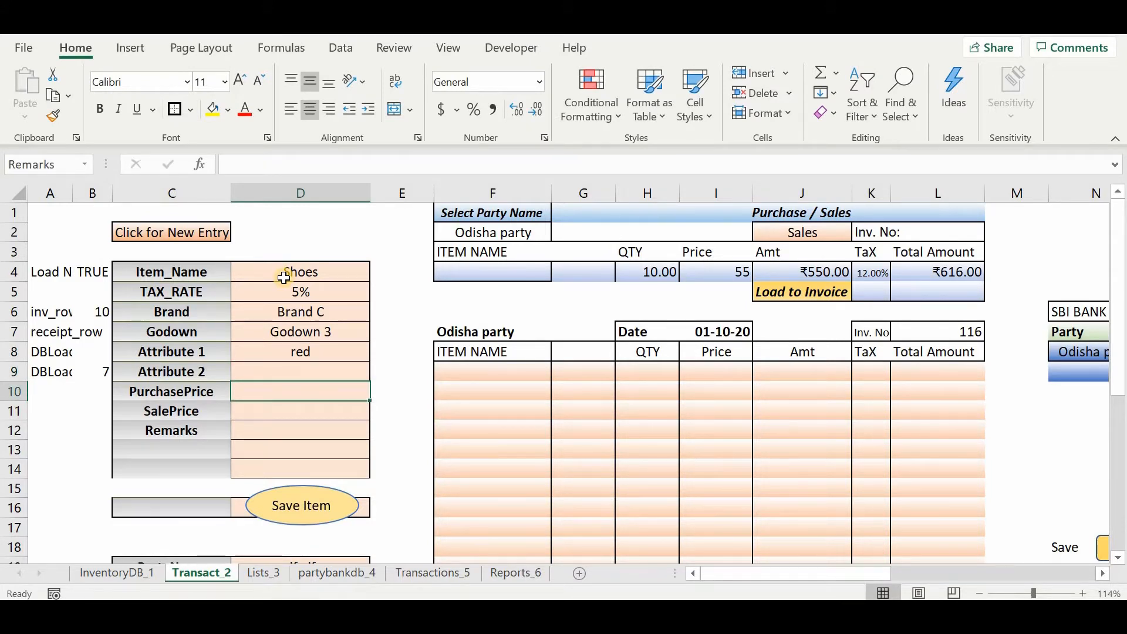
text(250)
key(Return)
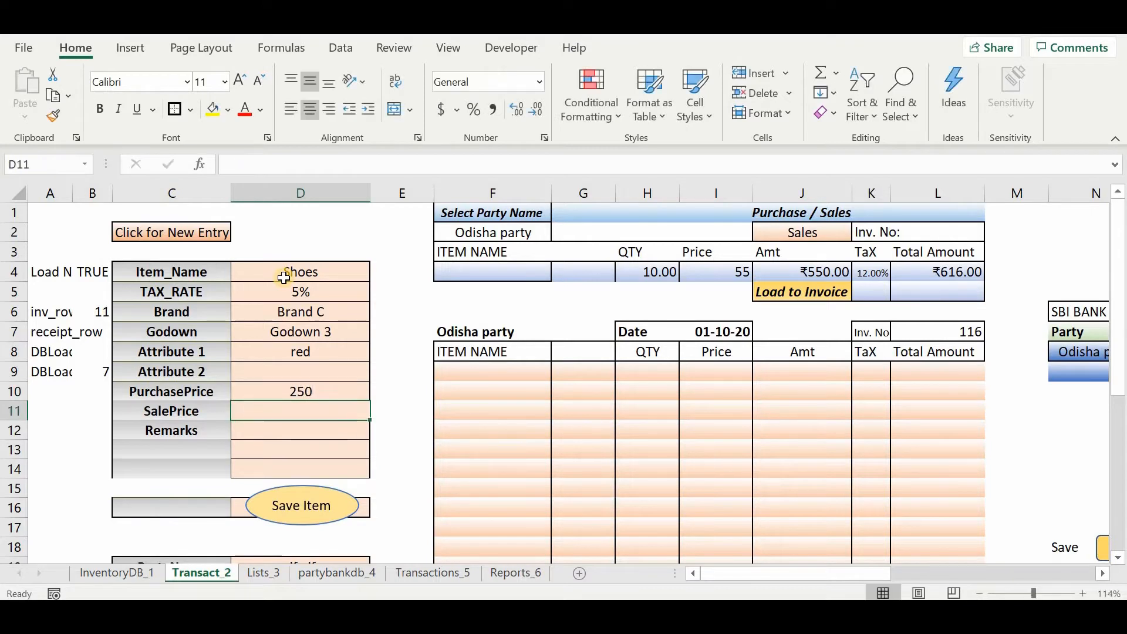
text(350)
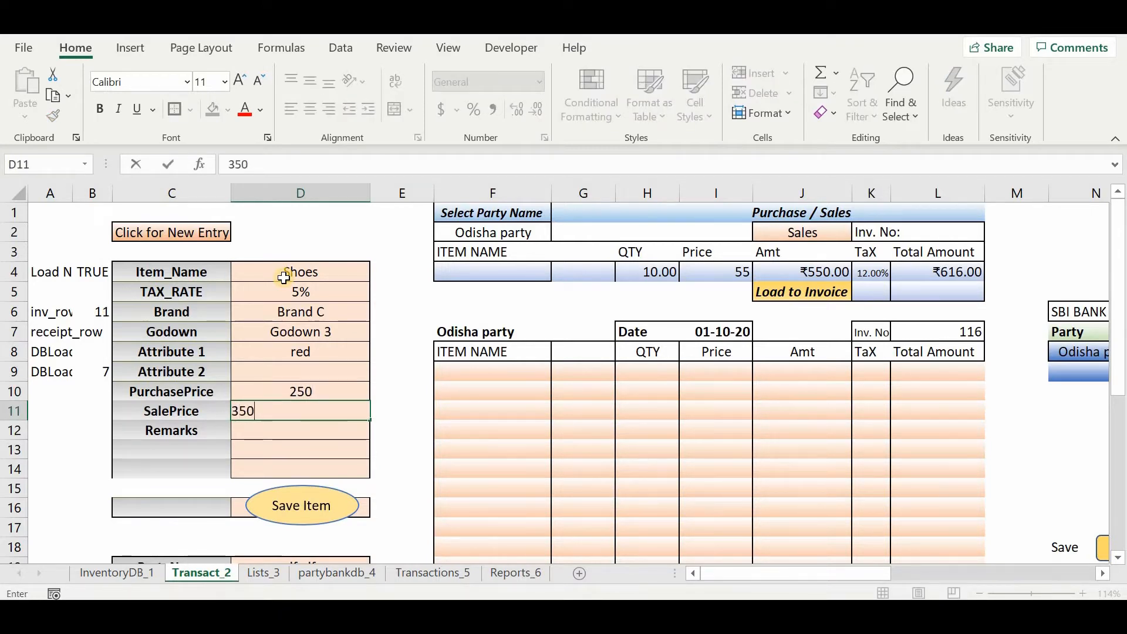
key(Return)
key(Return)
key(Return)
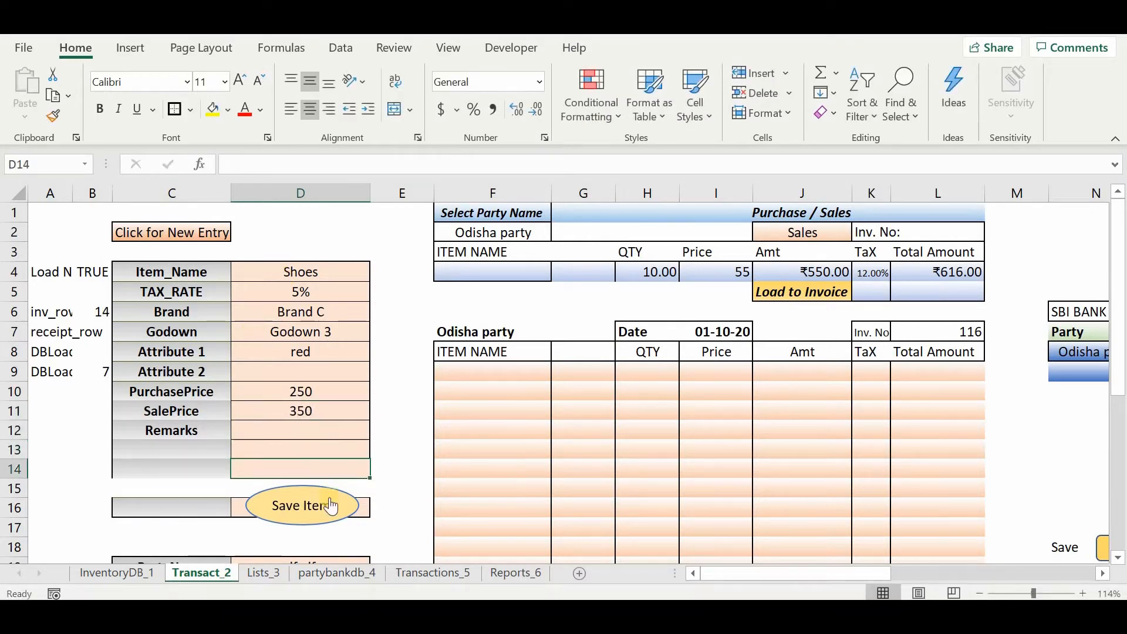
Save the Shoes item and check its record on the InventoryDB_1 sheet, returning to Transact_2.
click(328, 497)
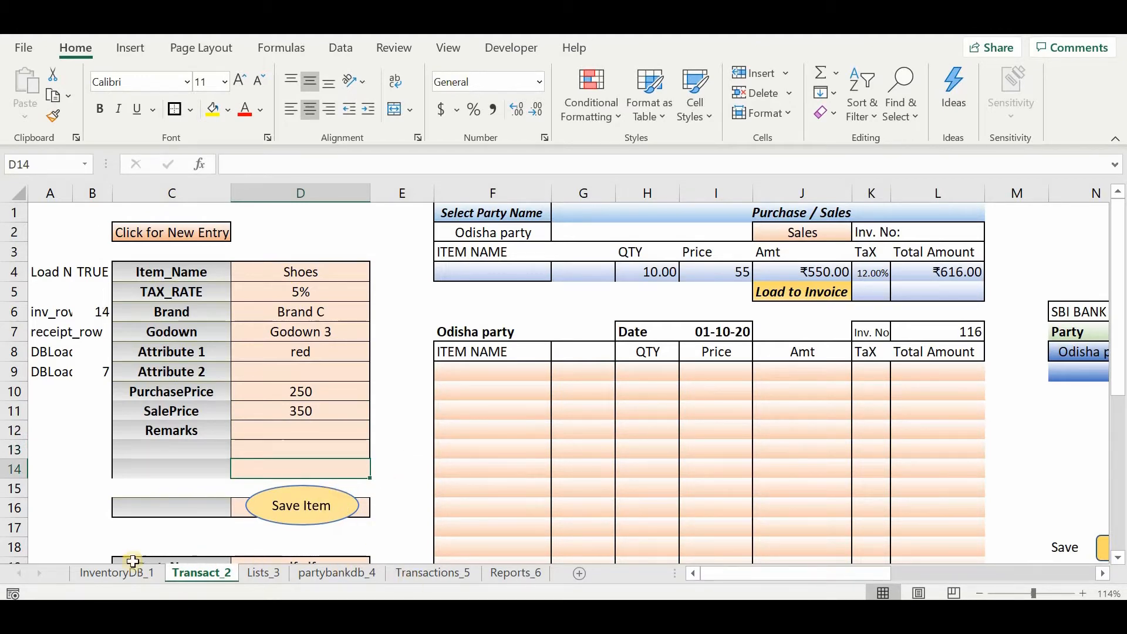
click(115, 575)
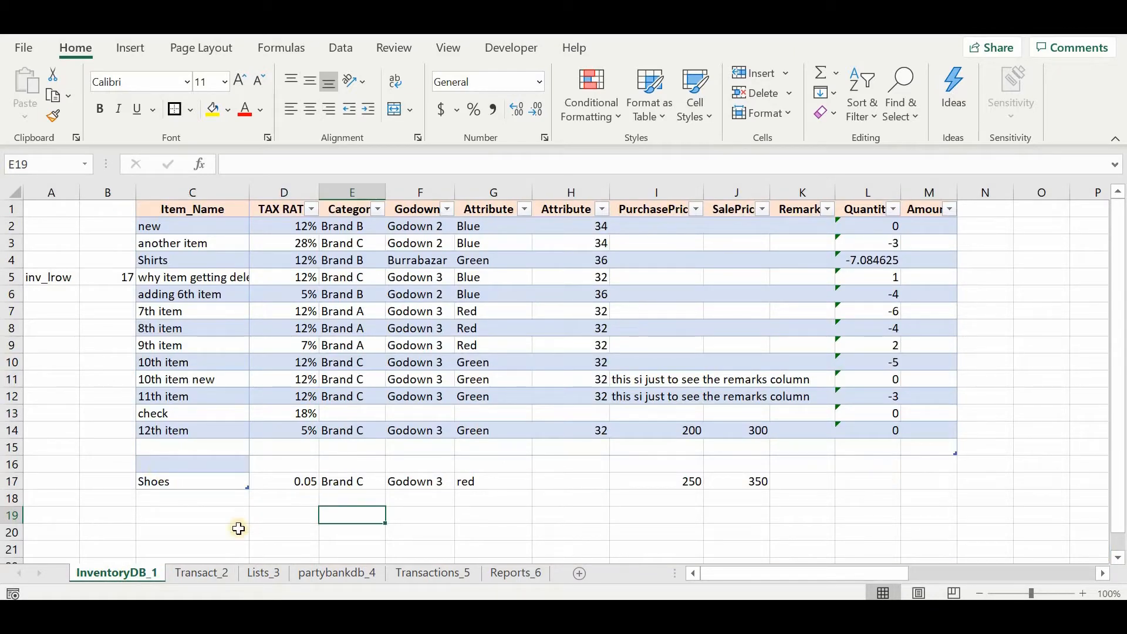
click(194, 575)
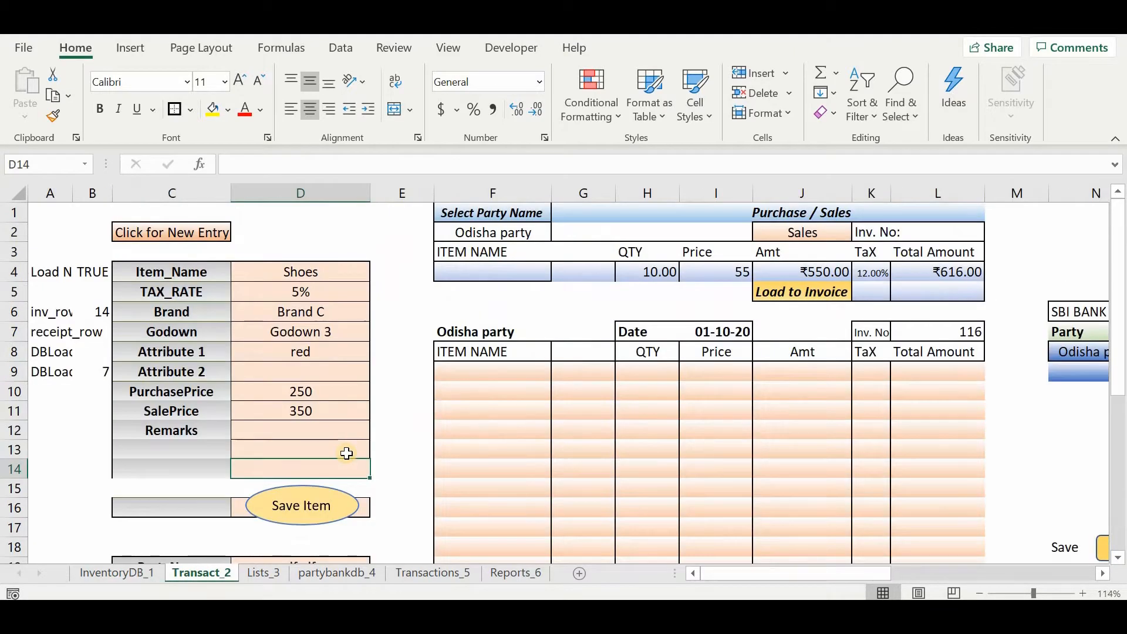
Clear the old ledger entry in the party form and set PartyName to Delhi Buyer.
scroll(344, 453, down, 4)
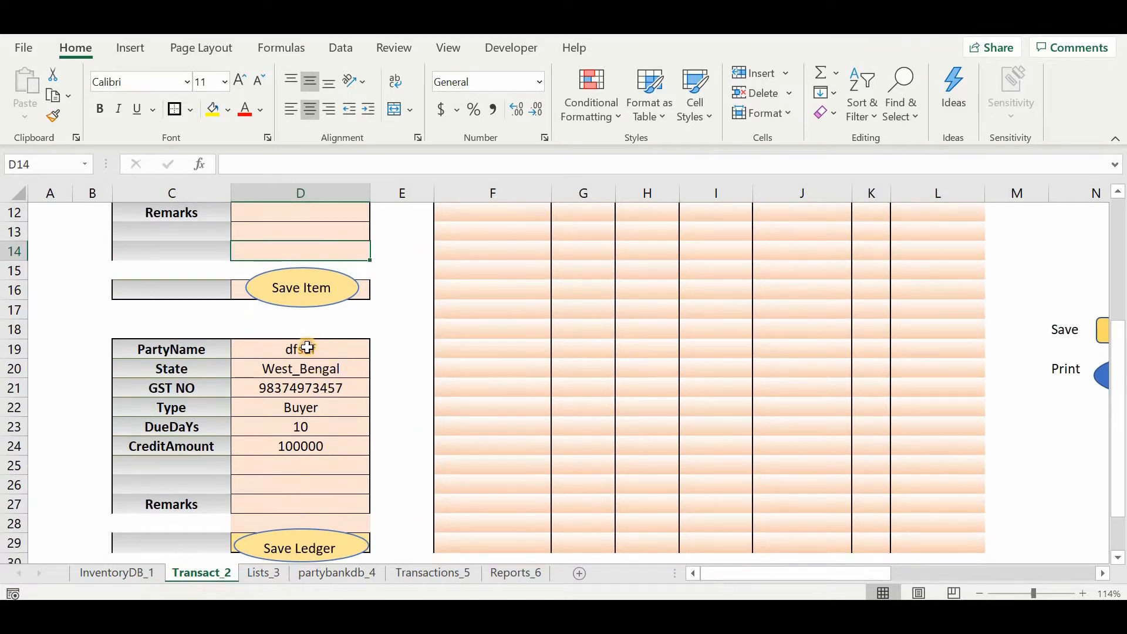
click(307, 347)
click(326, 354)
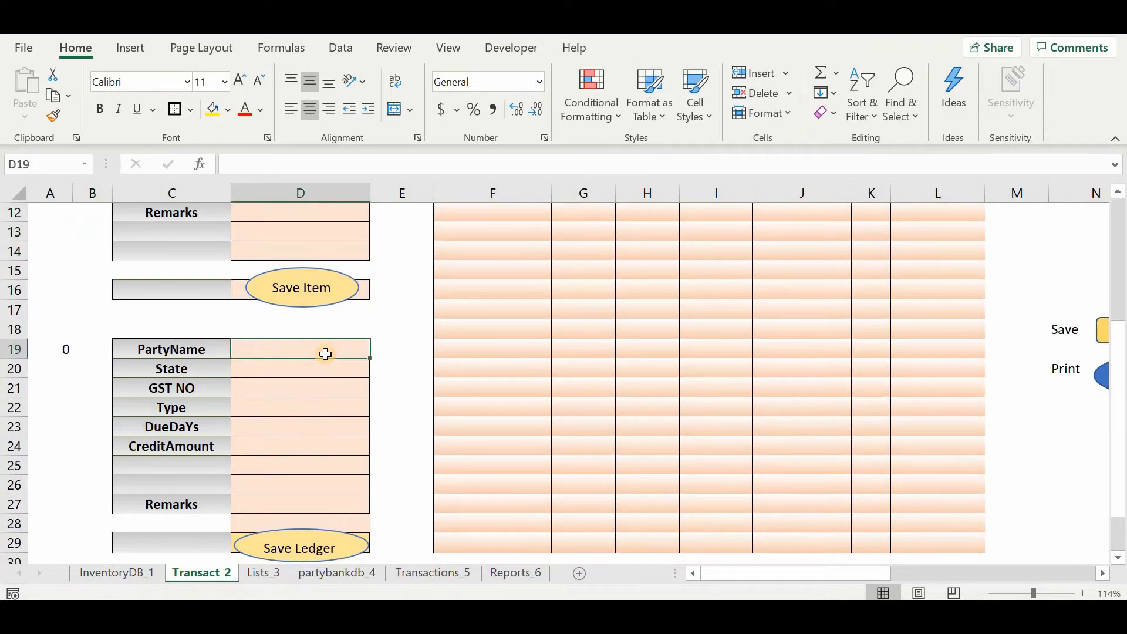
text(Delhi)
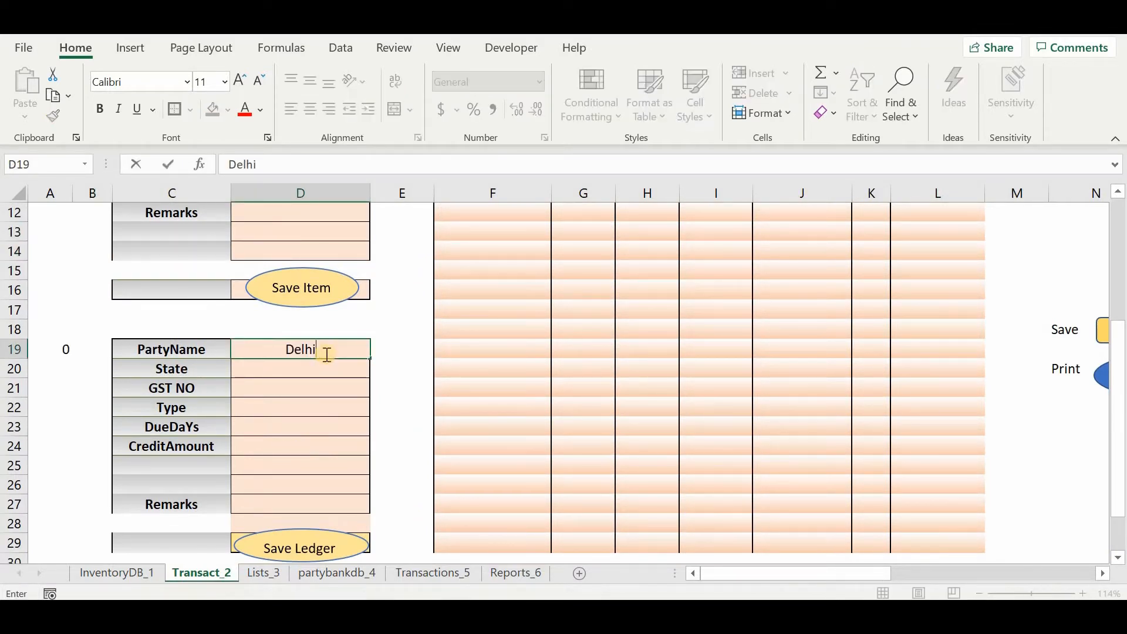
text( Buyer)
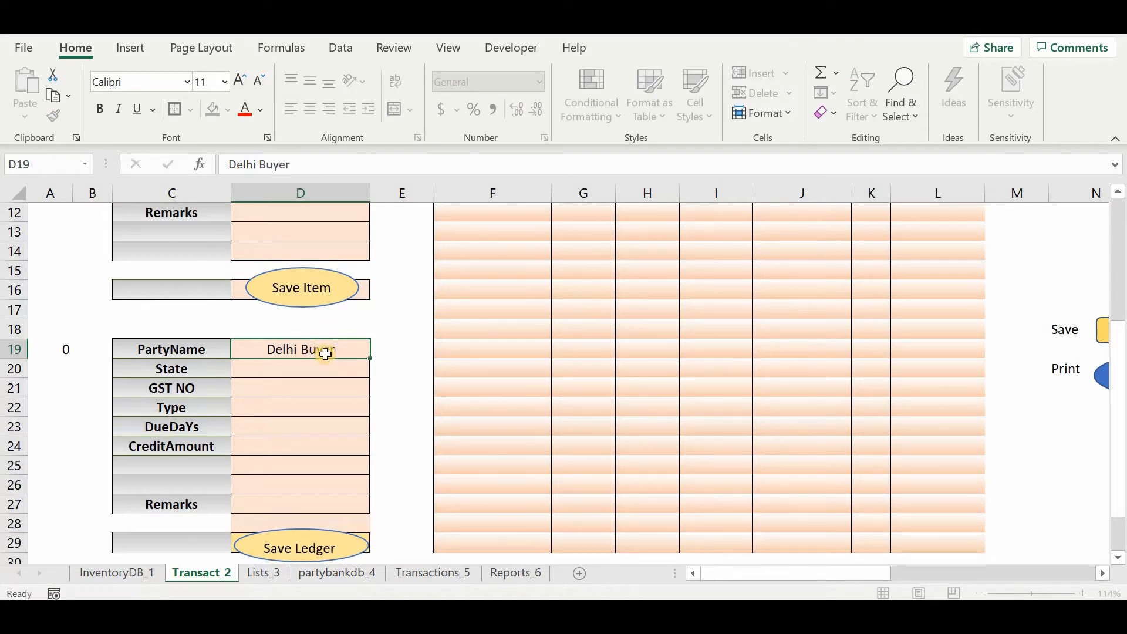
key(Return)
Set the party's State to Delhi and fill in its GST number.
key(alt+Down)
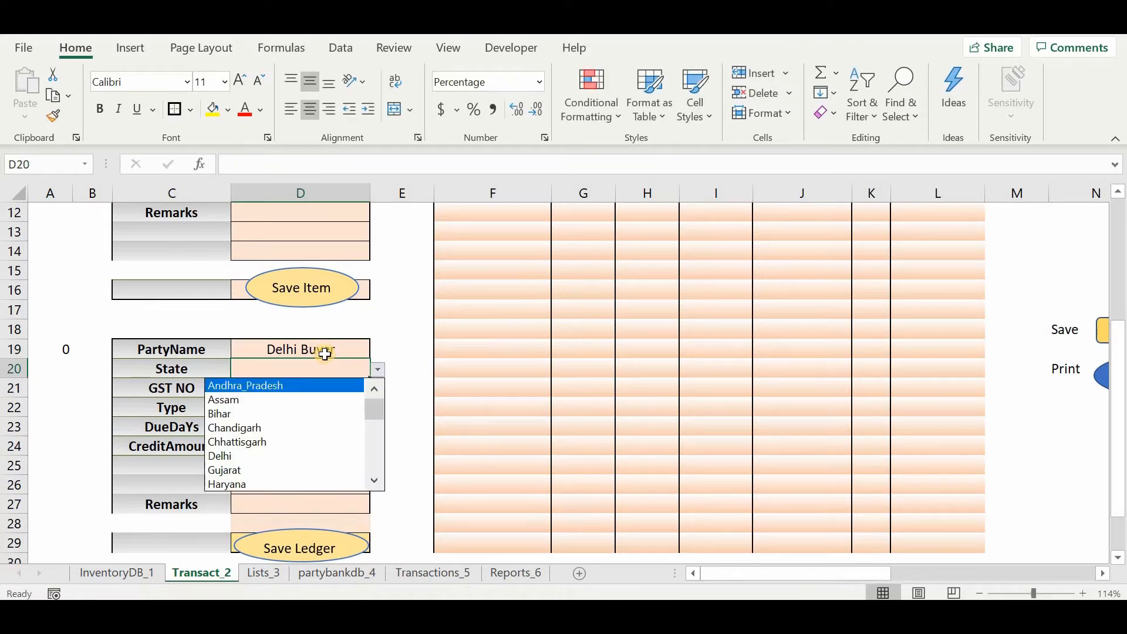
key(Down)
key(Down)
key(Down)
key(Down)
key(Down)
key(Return)
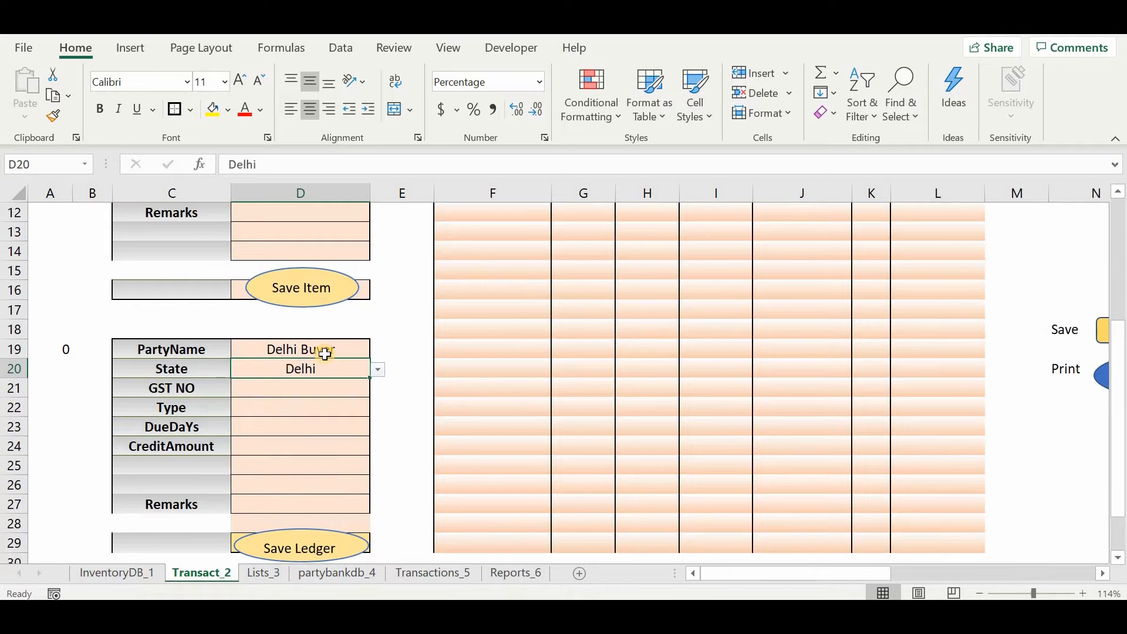
key(Return)
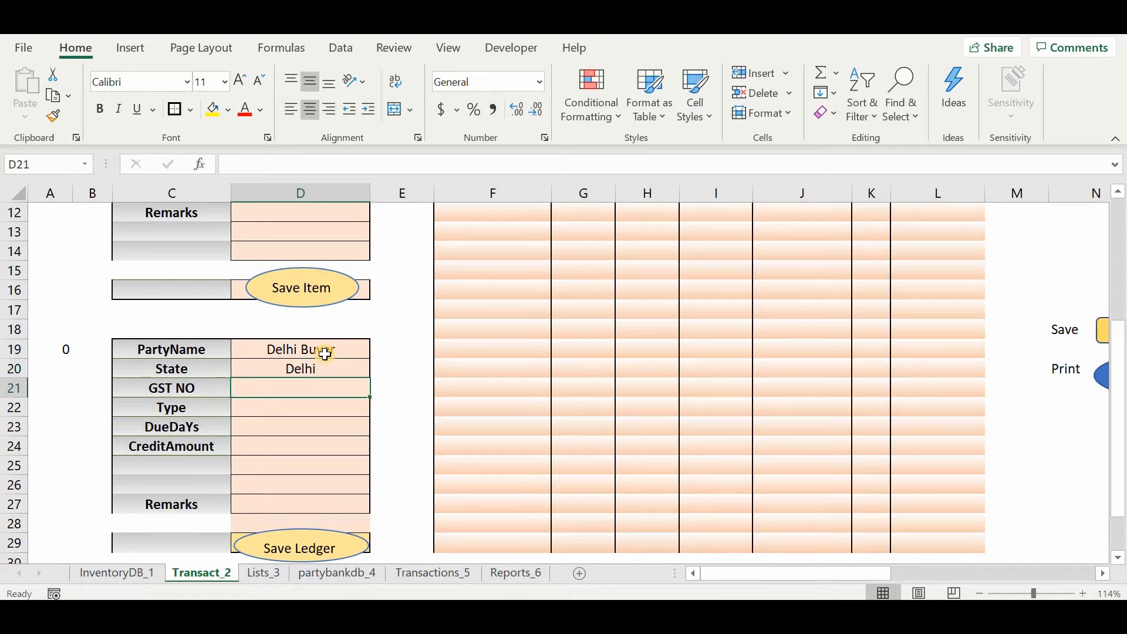
text(07AAAjf6754)
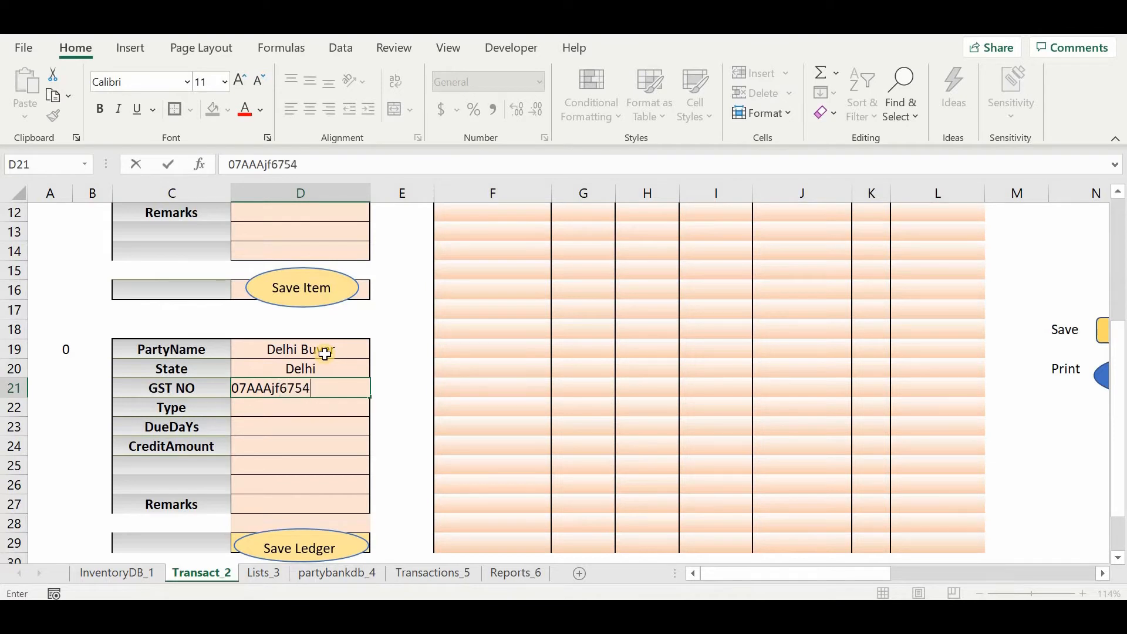
text(1z0)
key(Return)
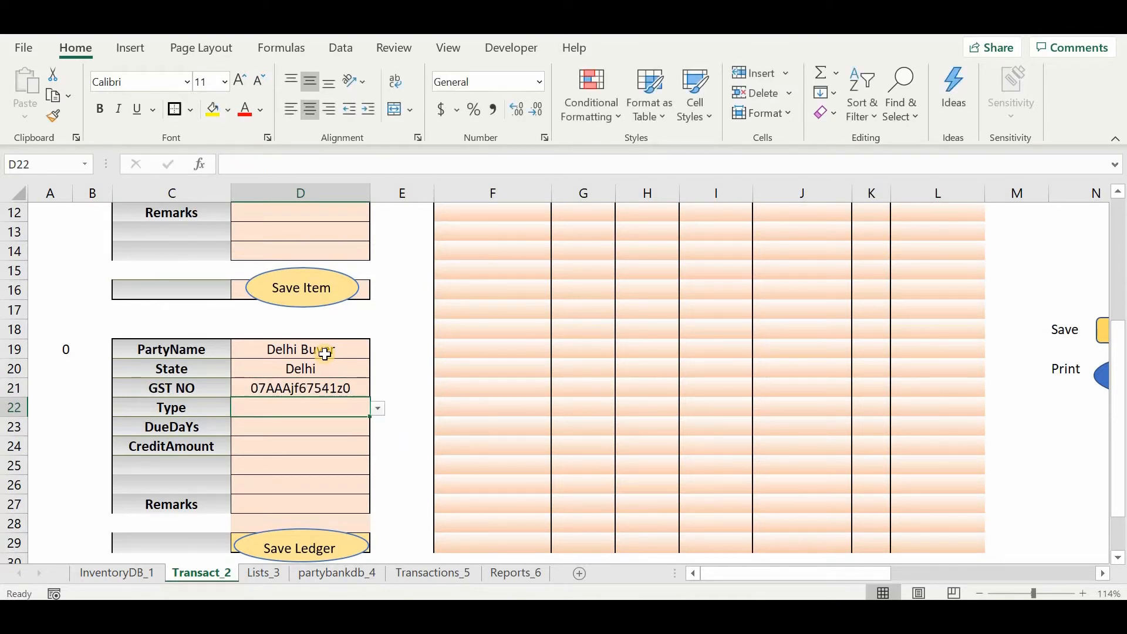
Set the party's Type to Buyer and leave DueDays blank.
key(alt+Down)
key(Down)
key(Return)
key(Return)
key(Return)
key(Return)
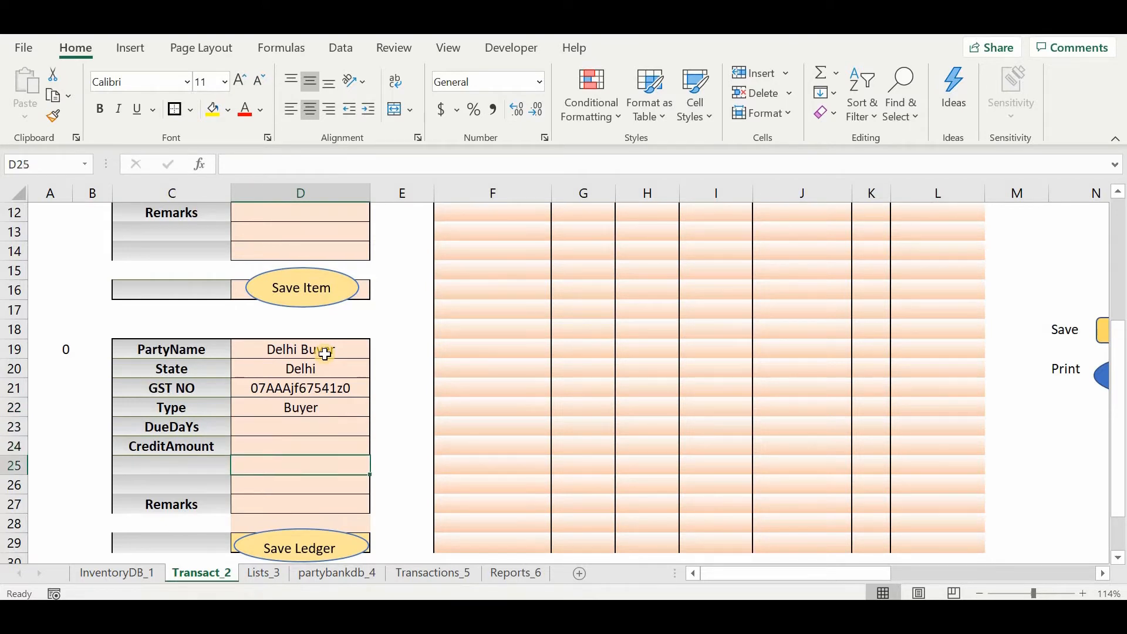
Set the party's CreditAmount to 100000 and save the ledger.
key(Up)
text(10000)
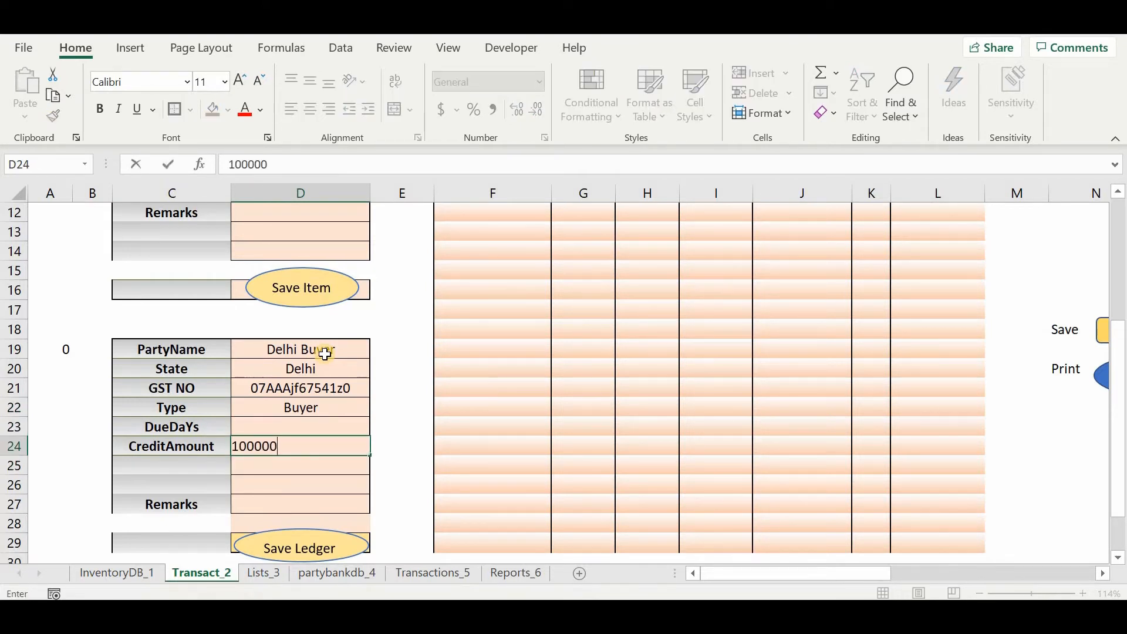
text(0)
key(Return)
click(310, 547)
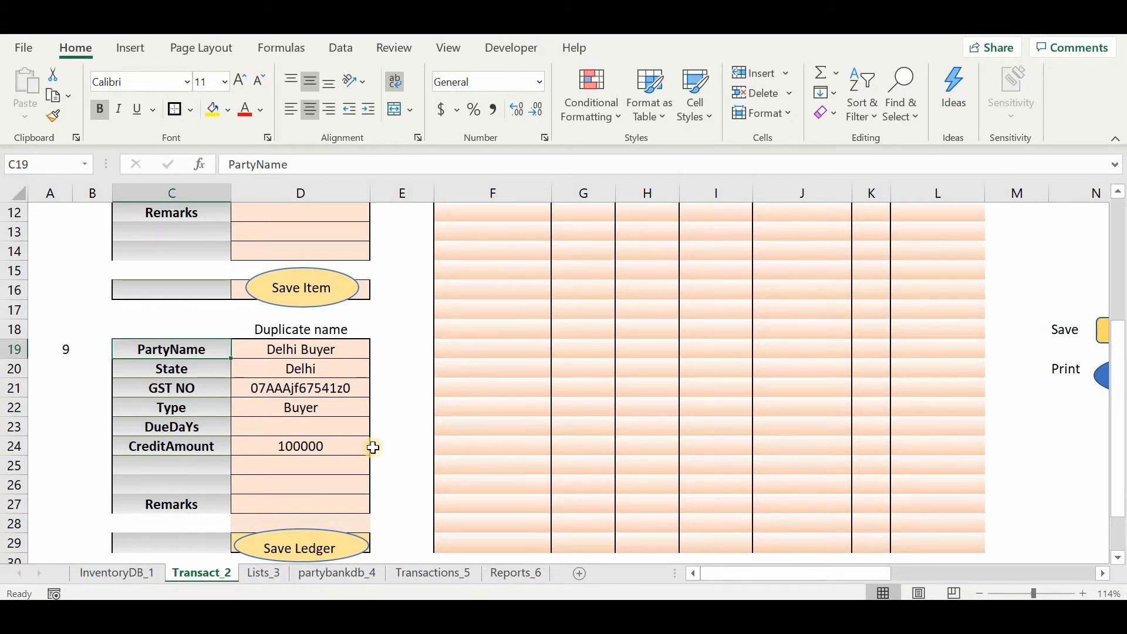
Inspect the duplicate-check formula in A19 and try to save the Delhi Buyer ledger a second time.
click(63, 350)
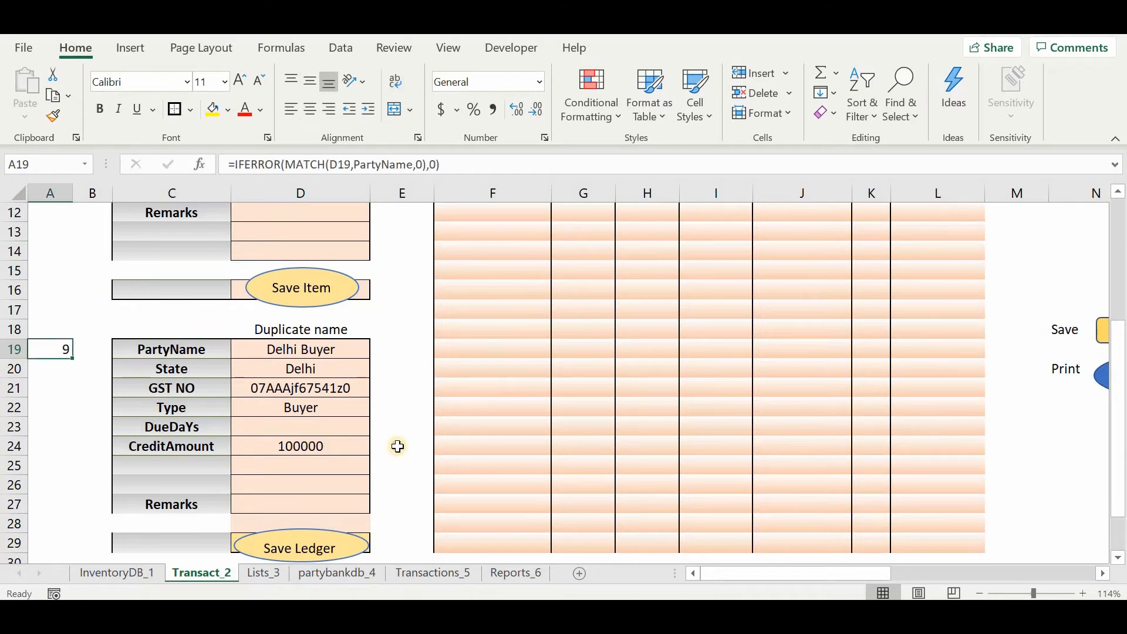
click(395, 445)
click(316, 350)
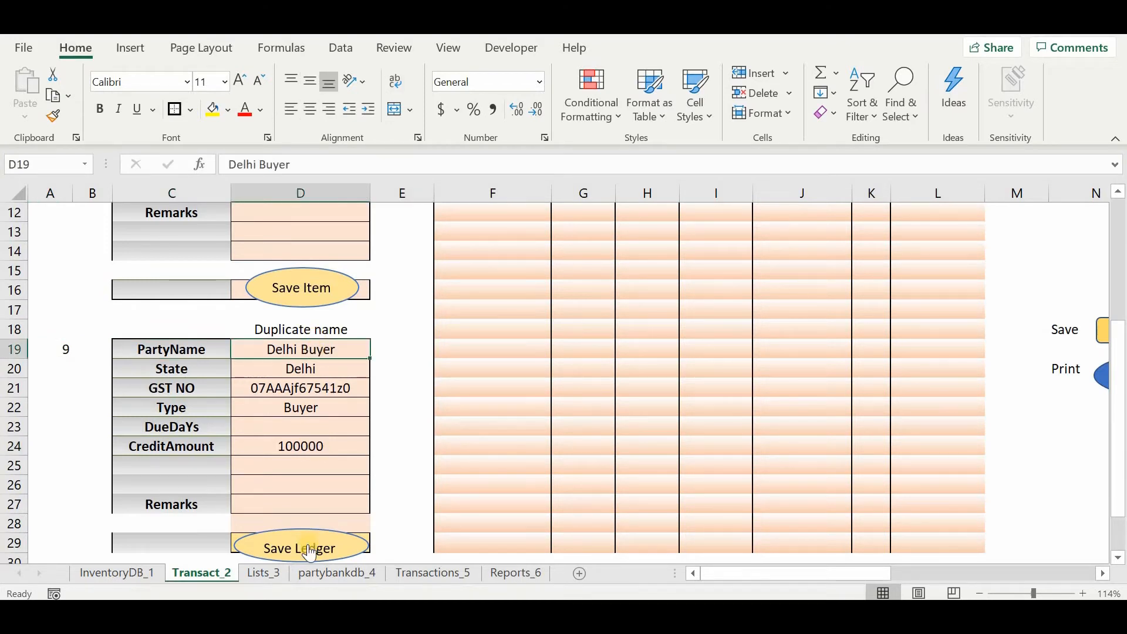
click(308, 543)
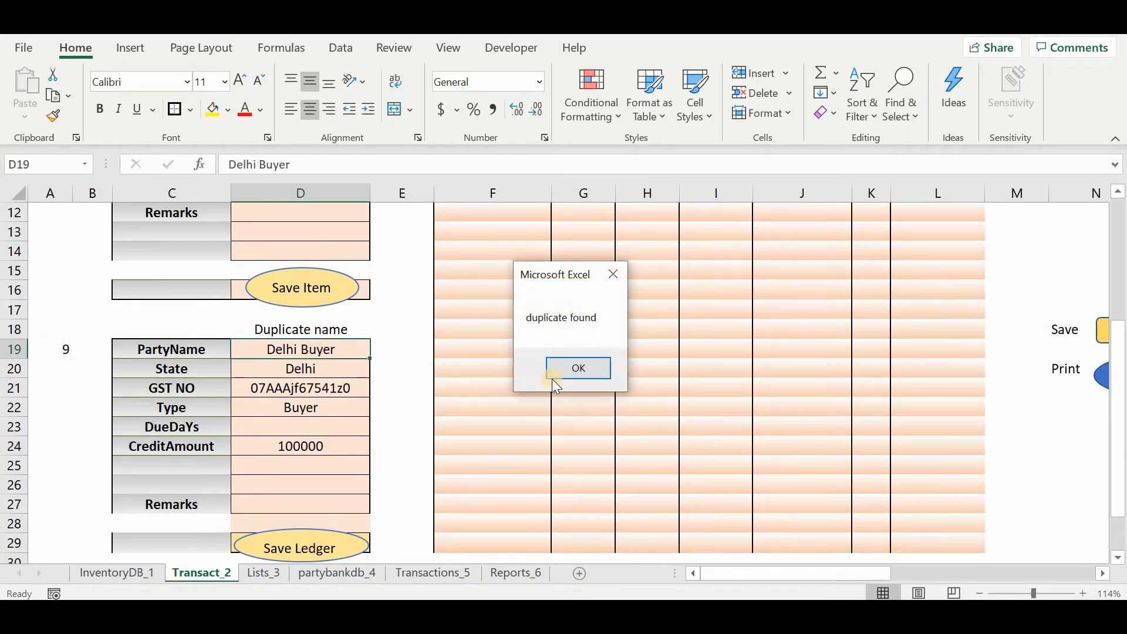
key(Return)
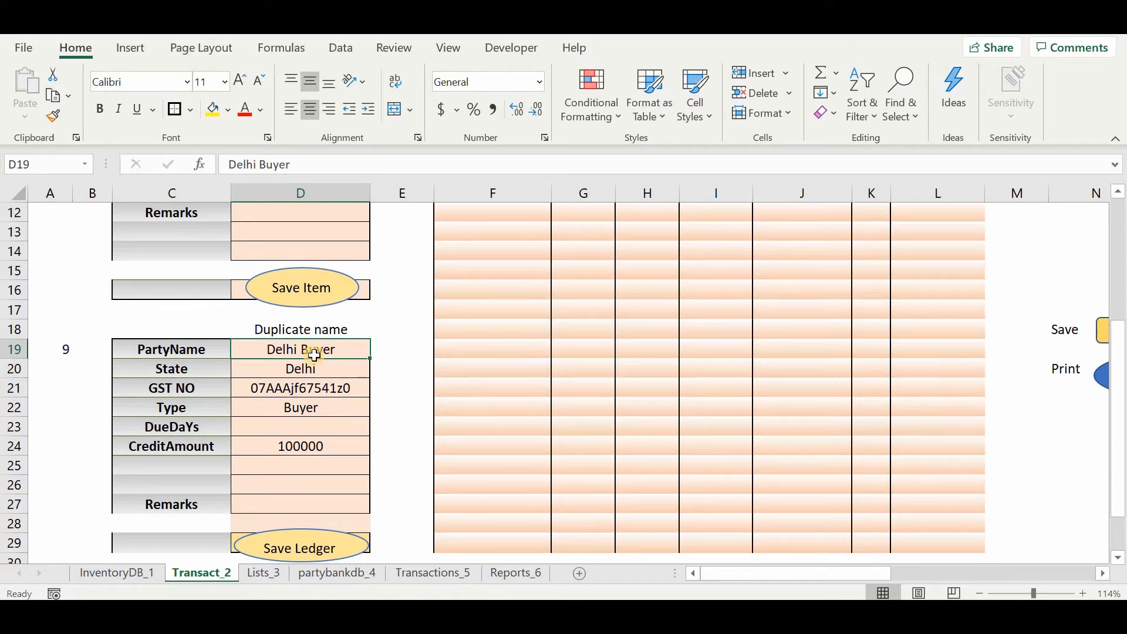
Clear the party form entries in cells D19 to D26.
key(shift+Down)
key(shift+Down)
key(shift+Down)
key(shift+Down)
key(shift+Down)
key(shift+Down)
key(shift+Down)
key(Delete)
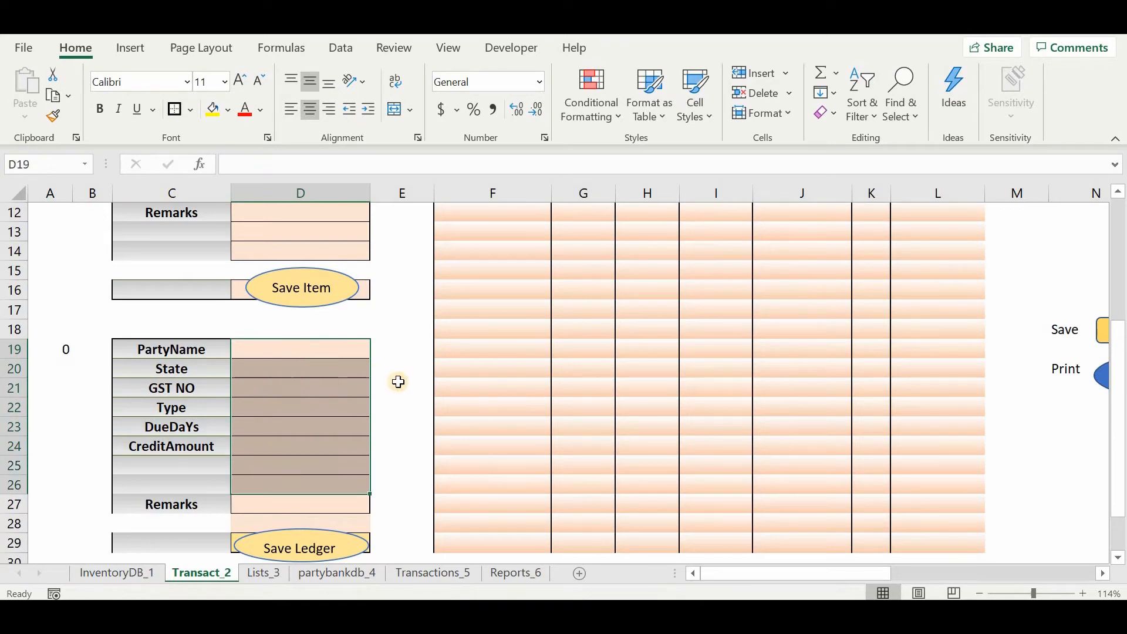
click(399, 382)
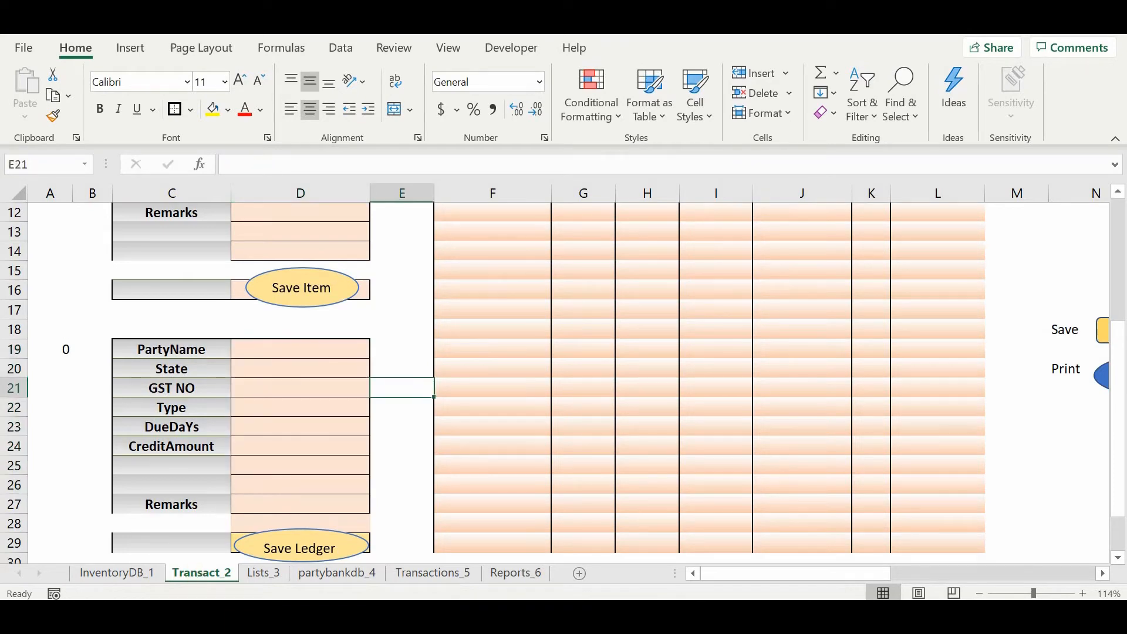
Check the Delhi Buyer record on the partybankdb_4 sheet and return to the Purchase / Sales section of Transact_2.
click(317, 573)
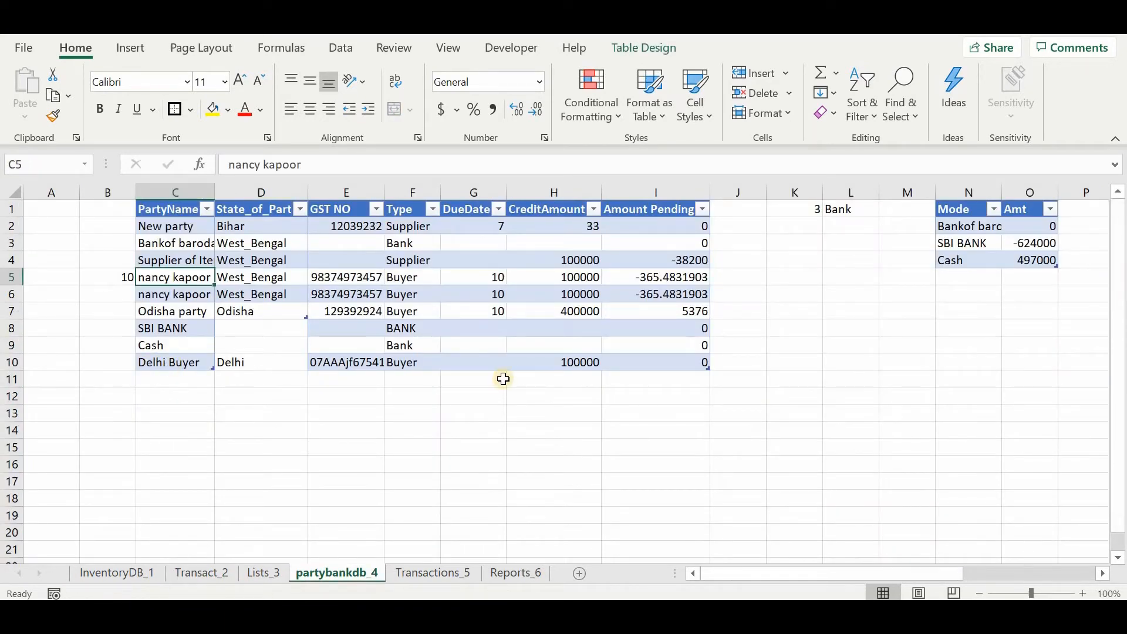
click(204, 572)
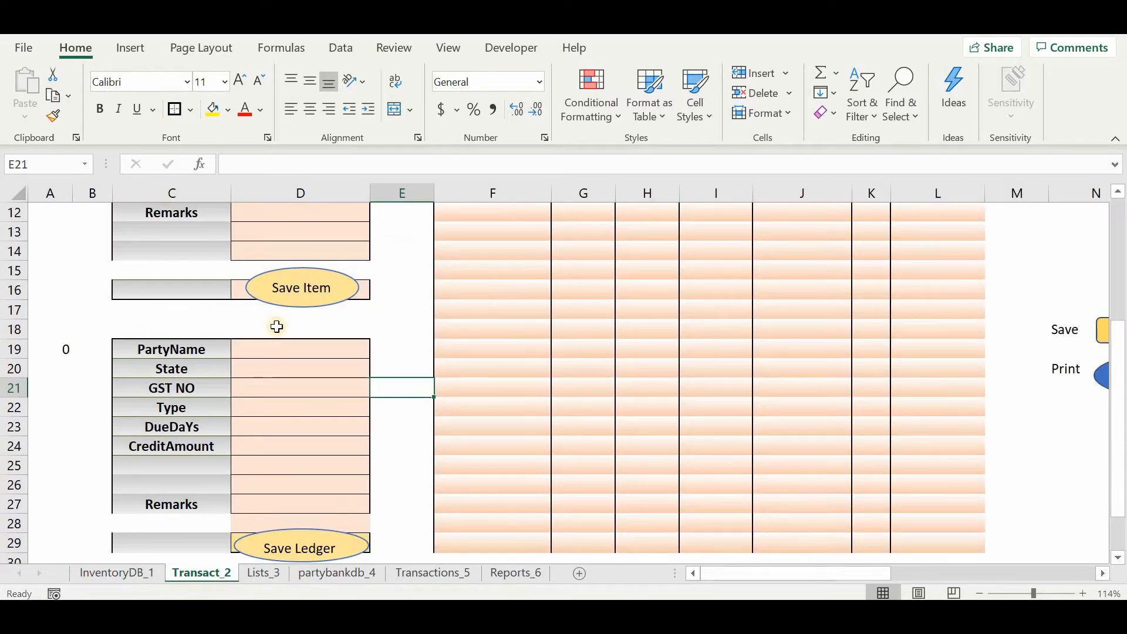
scroll(277, 327, up, 4)
scroll(338, 421, down, 3)
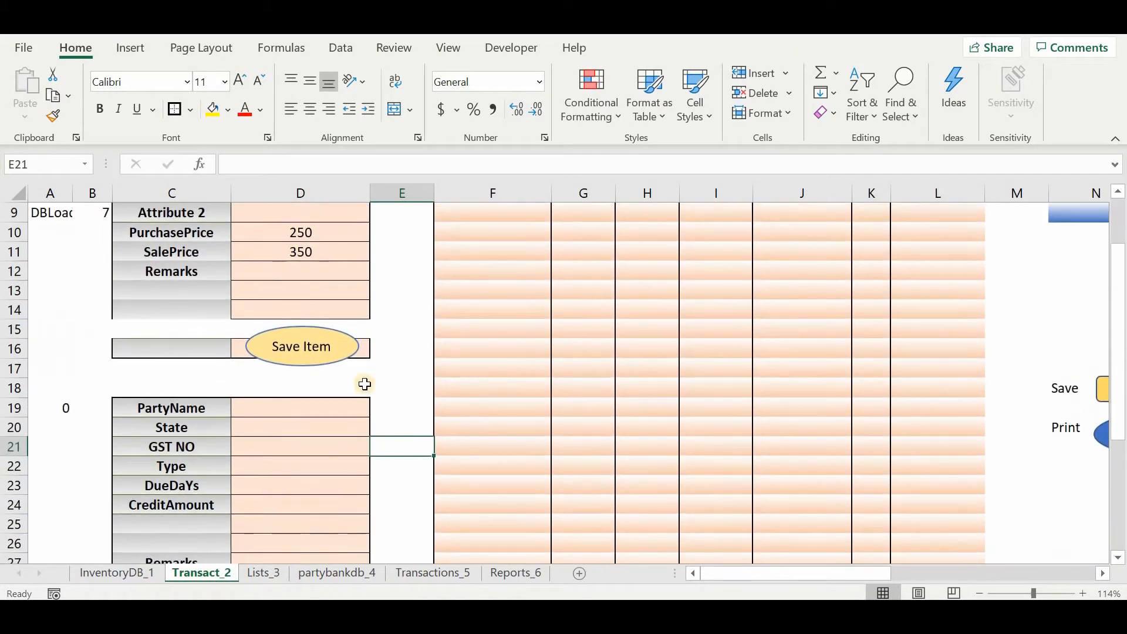
scroll(365, 382, up, 3)
scroll(365, 384, right, 3)
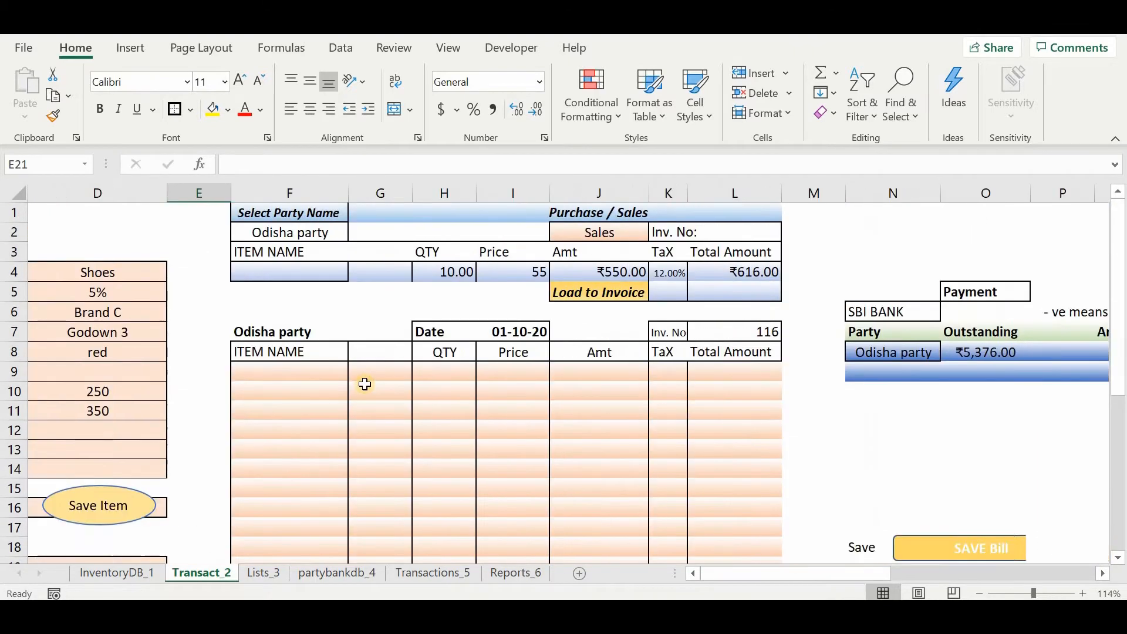
Set the transaction type in J2 to Purchase and choose Odisha party as the party name in F2.
click(593, 231)
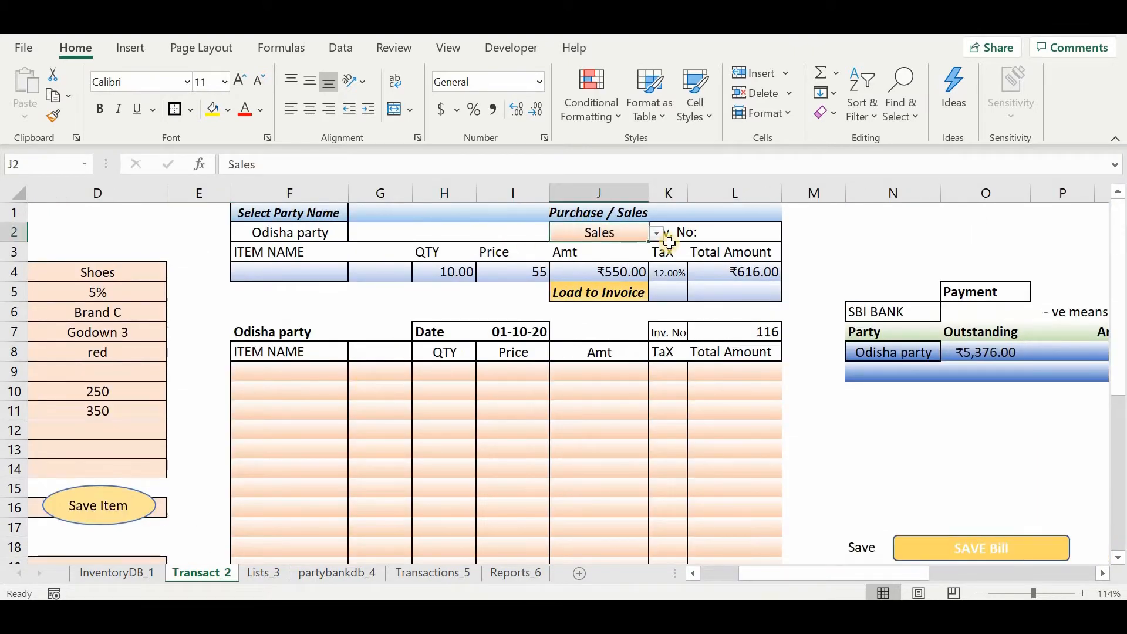
click(657, 236)
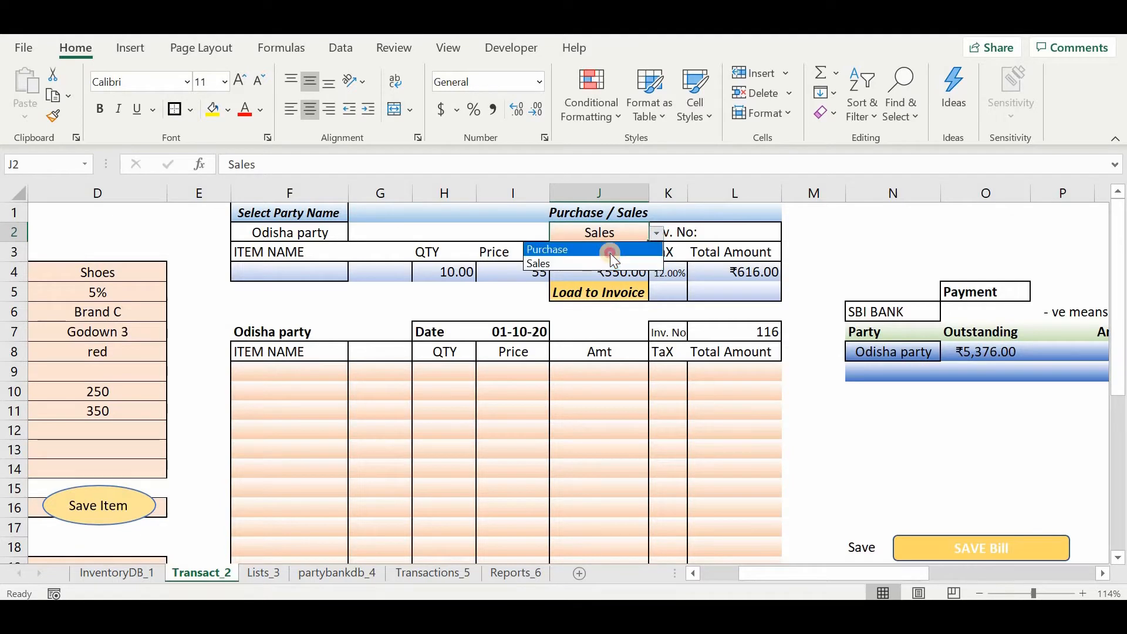
click(547, 249)
click(340, 234)
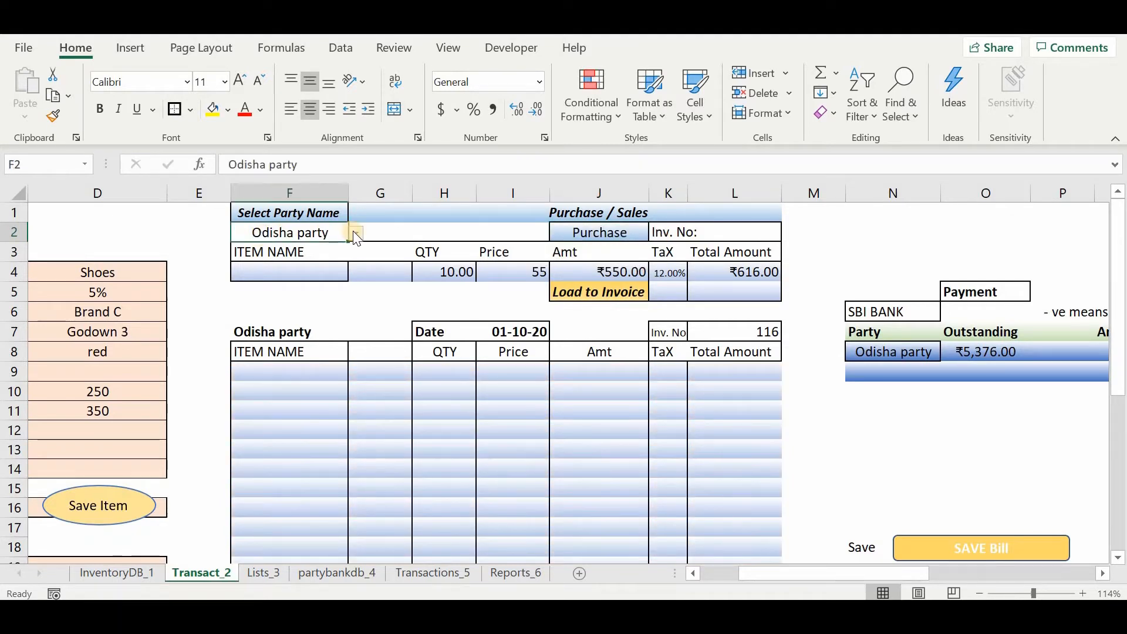
click(355, 233)
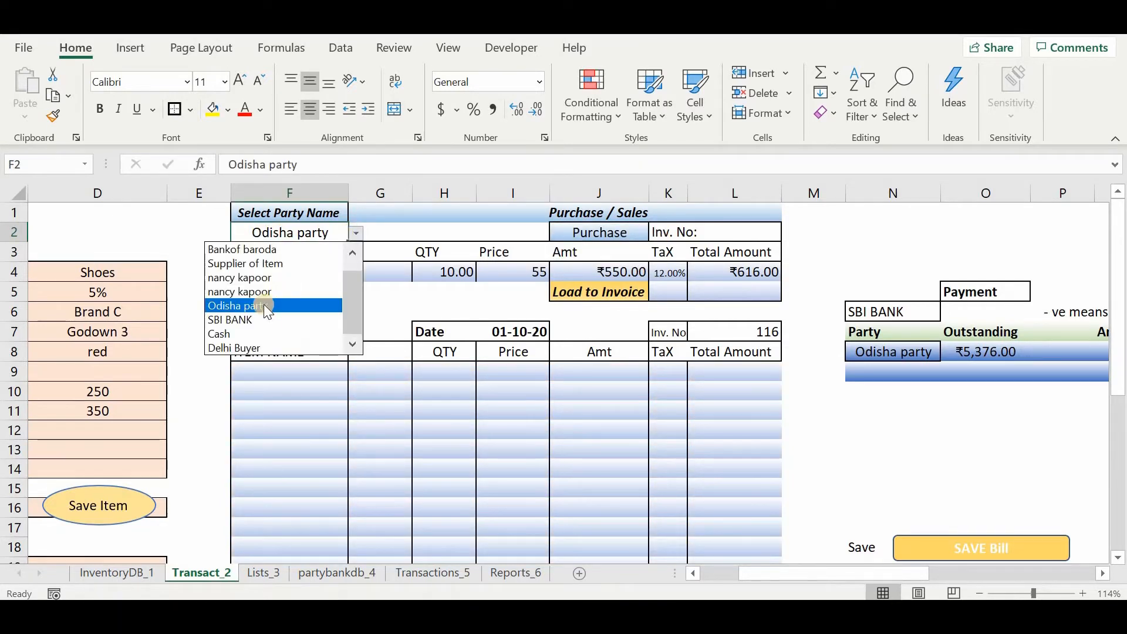
click(264, 302)
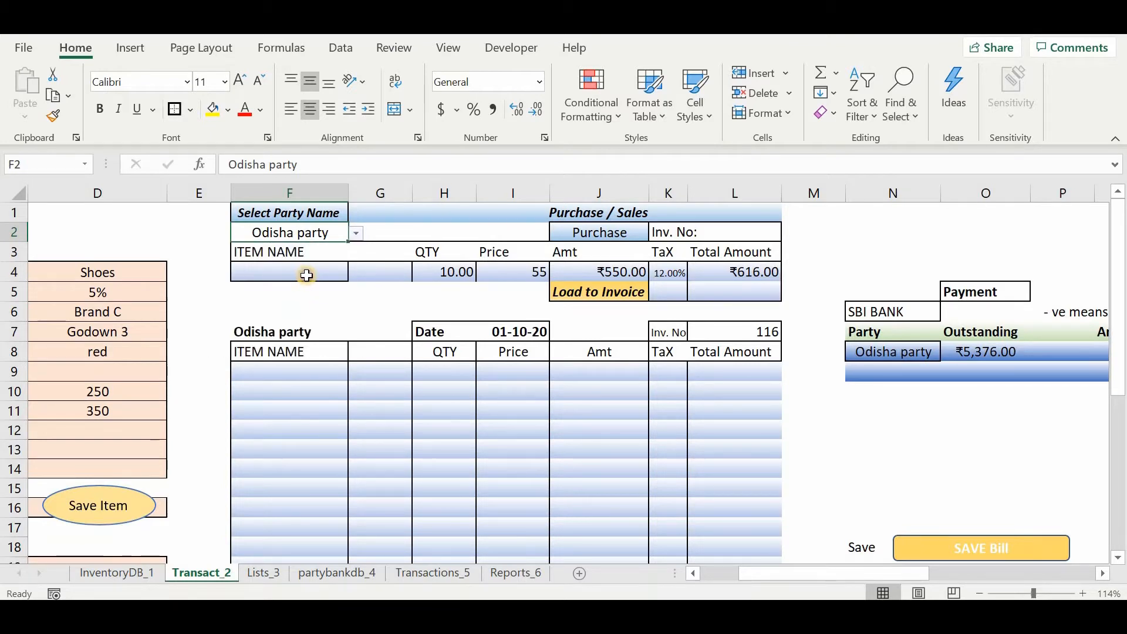
Try the item search in F4 by entering shoe and picking the matching Shoes entry, and clear the cell.
click(306, 275)
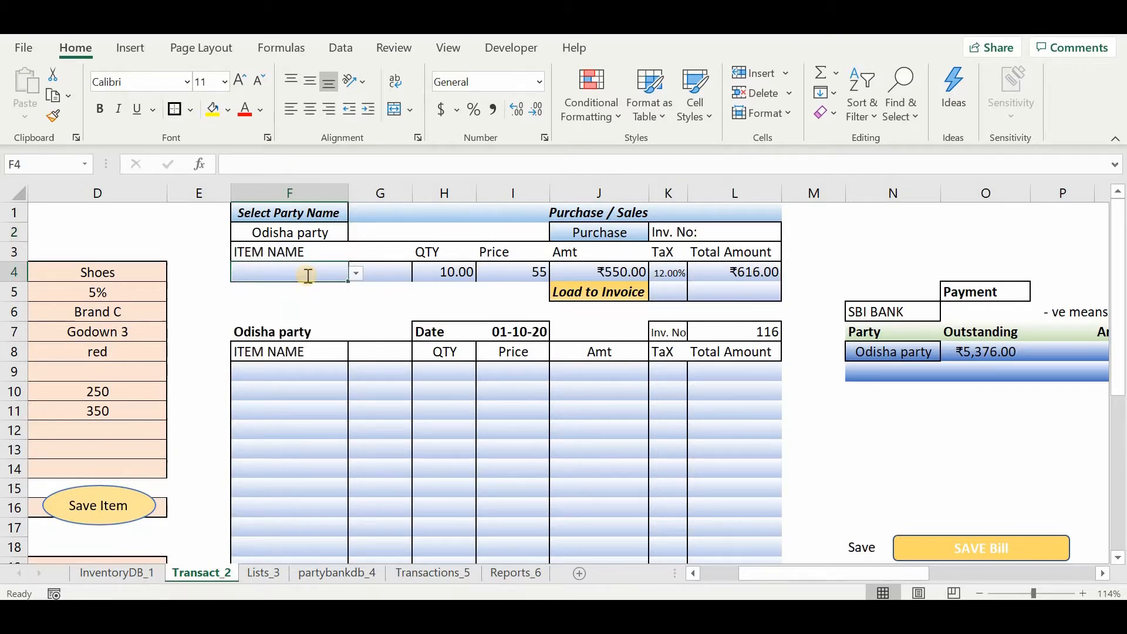
text(shoe)
key(Return)
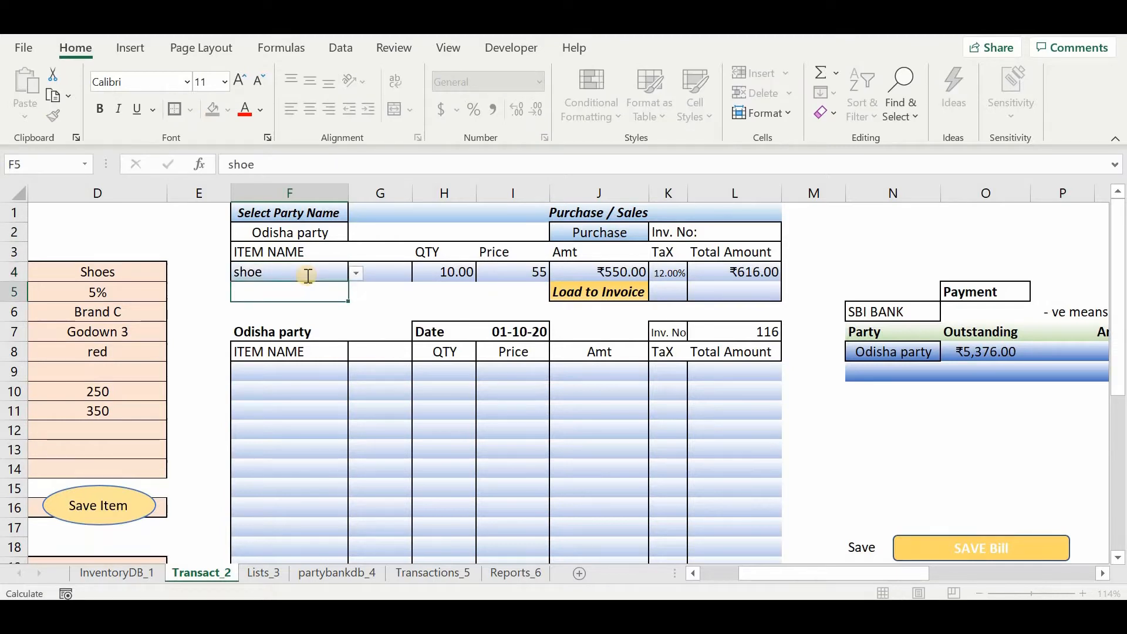
key(Up)
key(alt+Down)
key(Return)
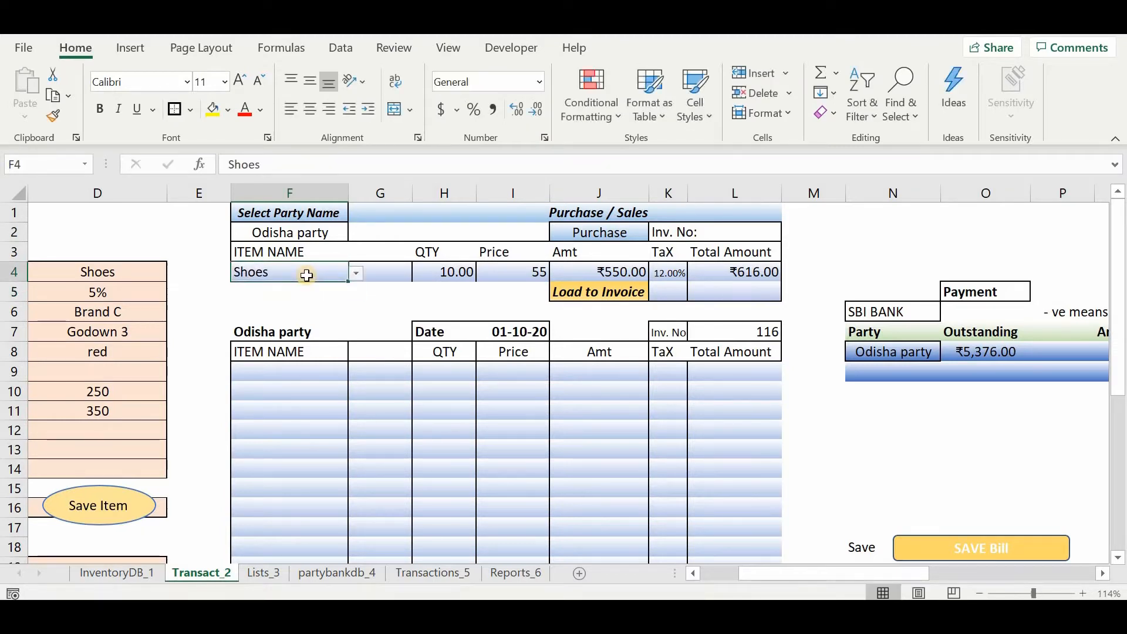
key(Up)
key(Down)
key(Delete)
Look through the full list of items available for cell F4 and close it without choosing one.
key(alt+Down)
key(Down)
key(Down)
key(Down)
key(Down)
key(Down)
key(Down)
key(Down)
key(Down)
key(Down)
key(Down)
key(Down)
key(Down)
key(Down)
key(Down)
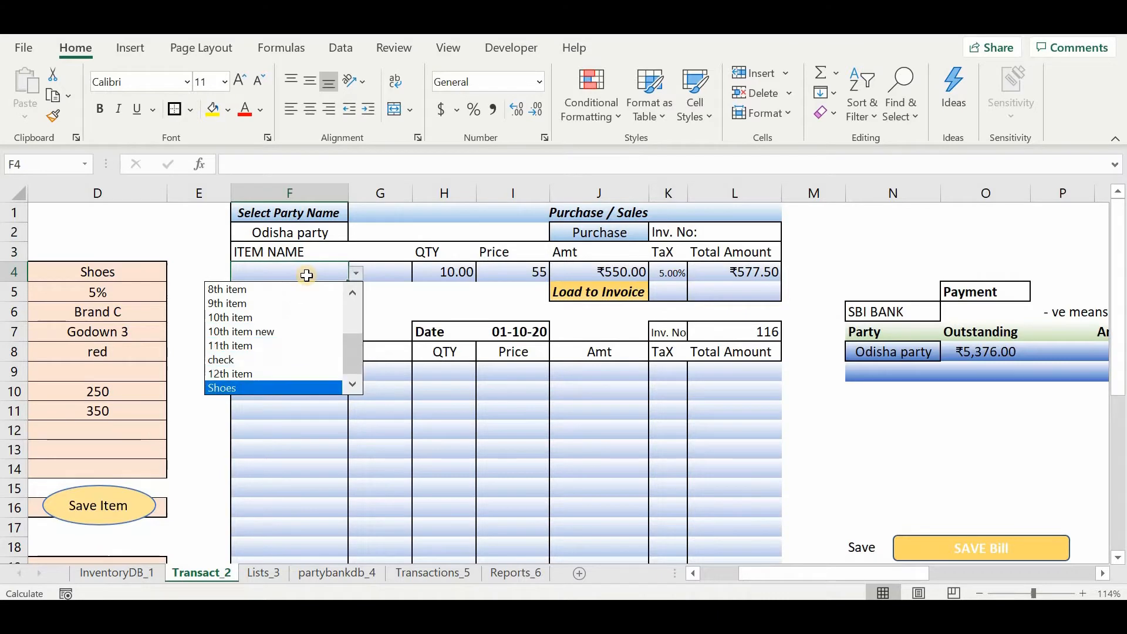
key(Up)
key(Up)
key(Up)
key(Up)
key(Up)
key(Up)
key(Up)
key(Up)
key(Up)
key(Up)
key(Up)
key(Up)
key(Up)
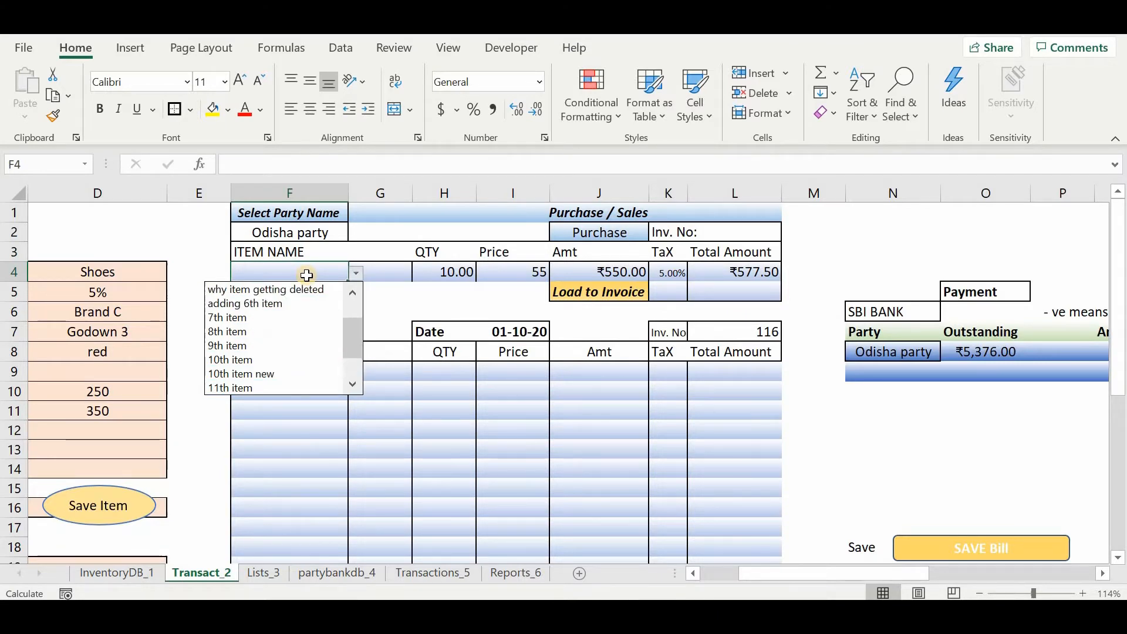
key(Down)
key(Down)
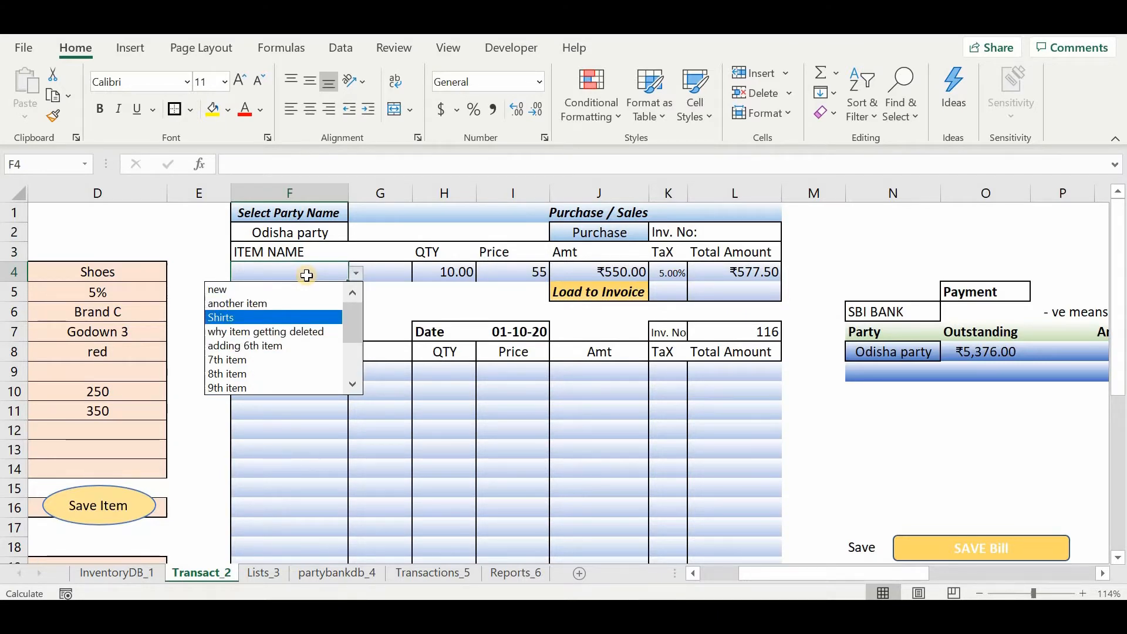
key(Escape)
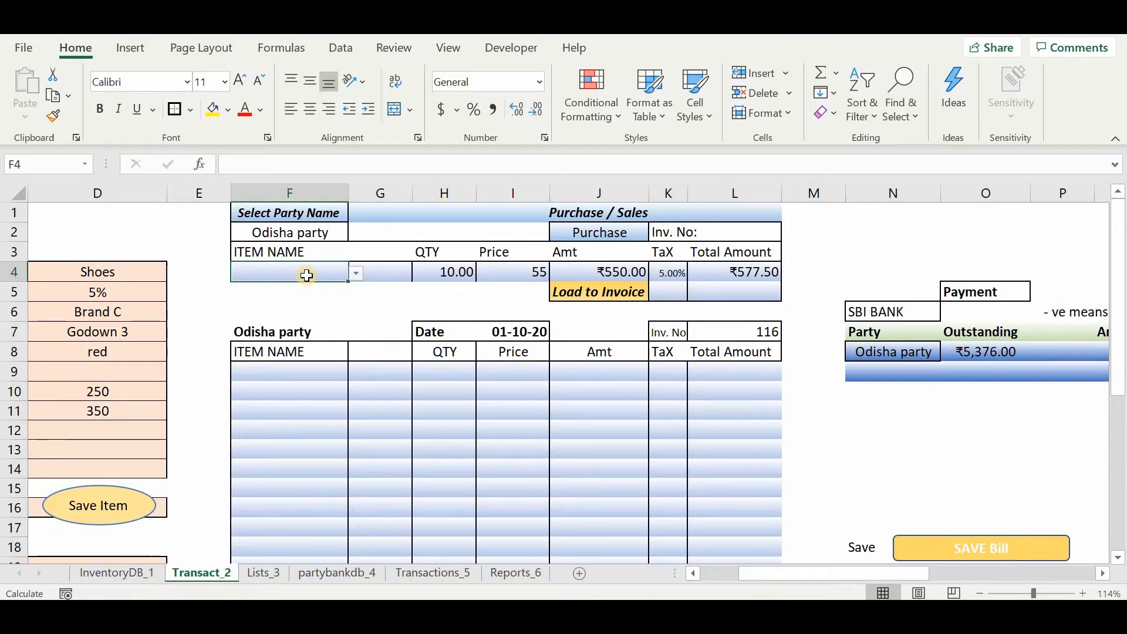
Search for shir in the item name cell F4 and pick Shirts from the matching items.
text(sh)
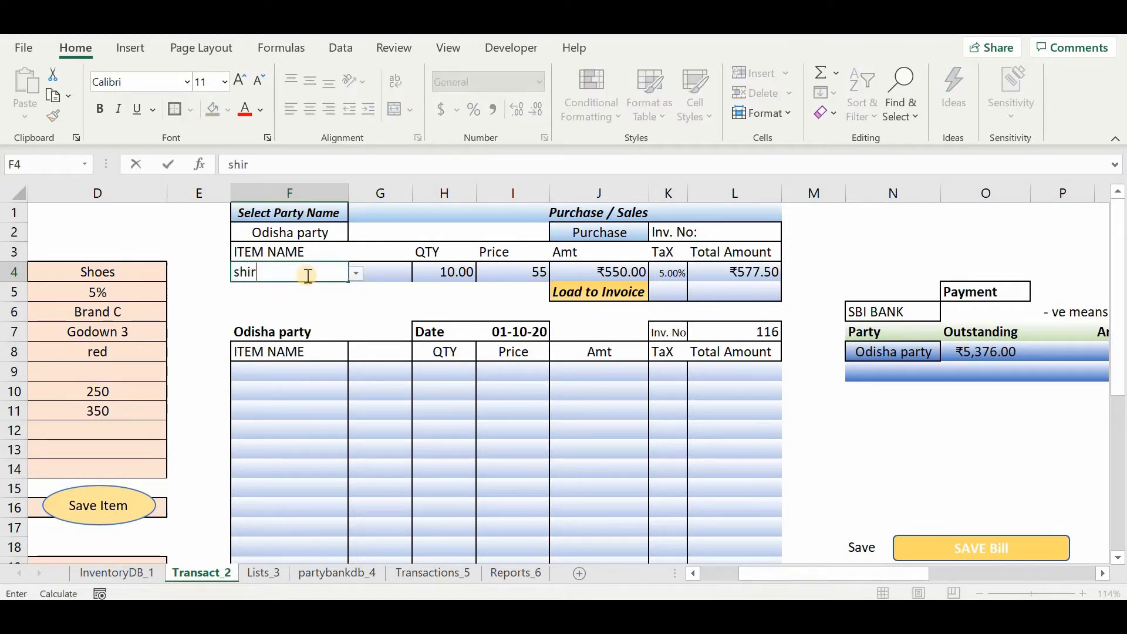
text(ir)
key(Return)
click(307, 275)
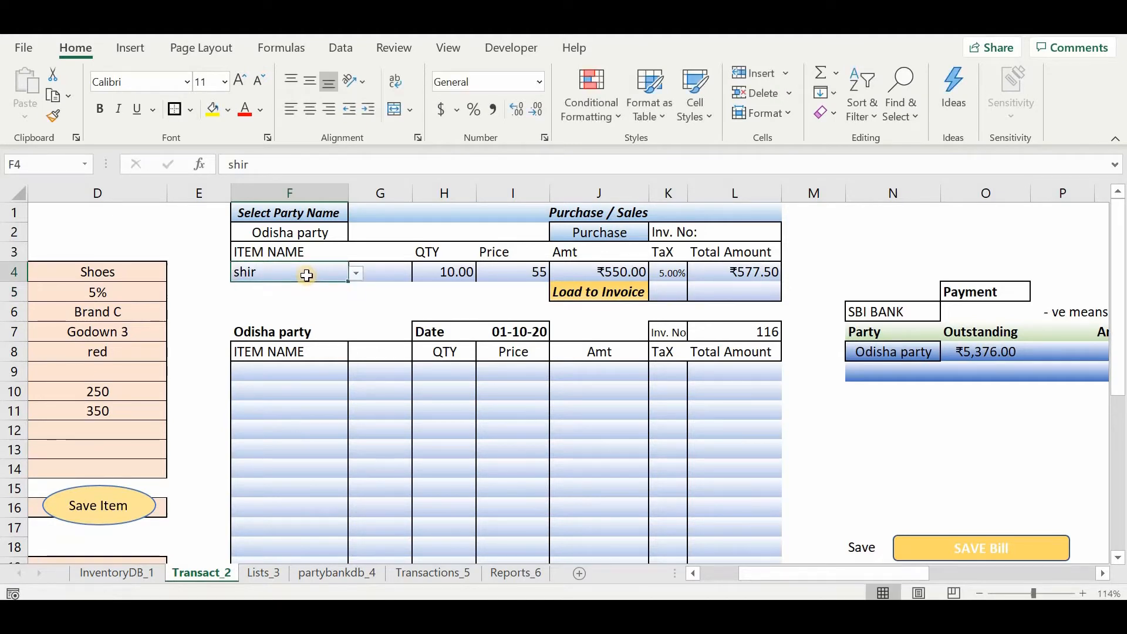
key(alt+Down)
key(Return)
Set the price of the Shirts entry to 350 and load the line to the invoice.
key(Right)
key(Right)
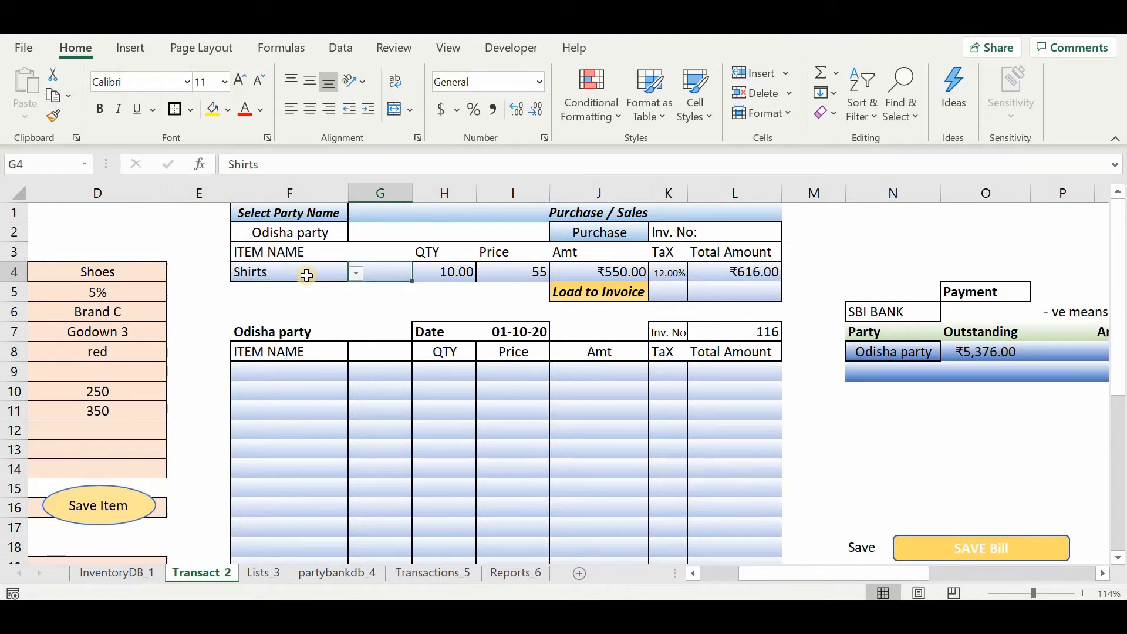
key(Right)
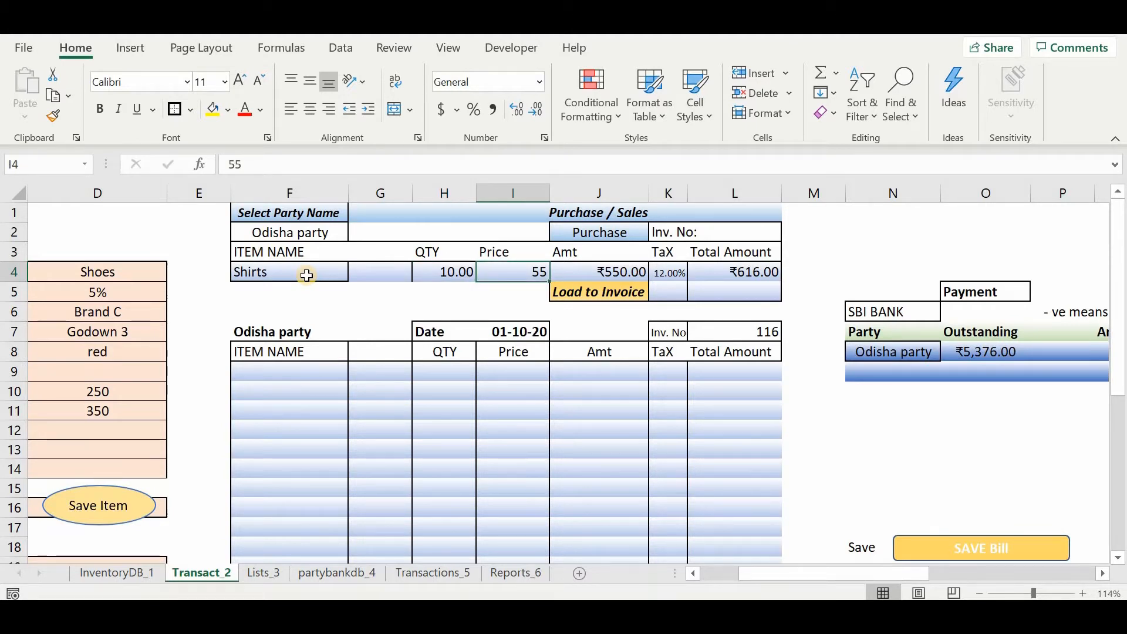
text(350)
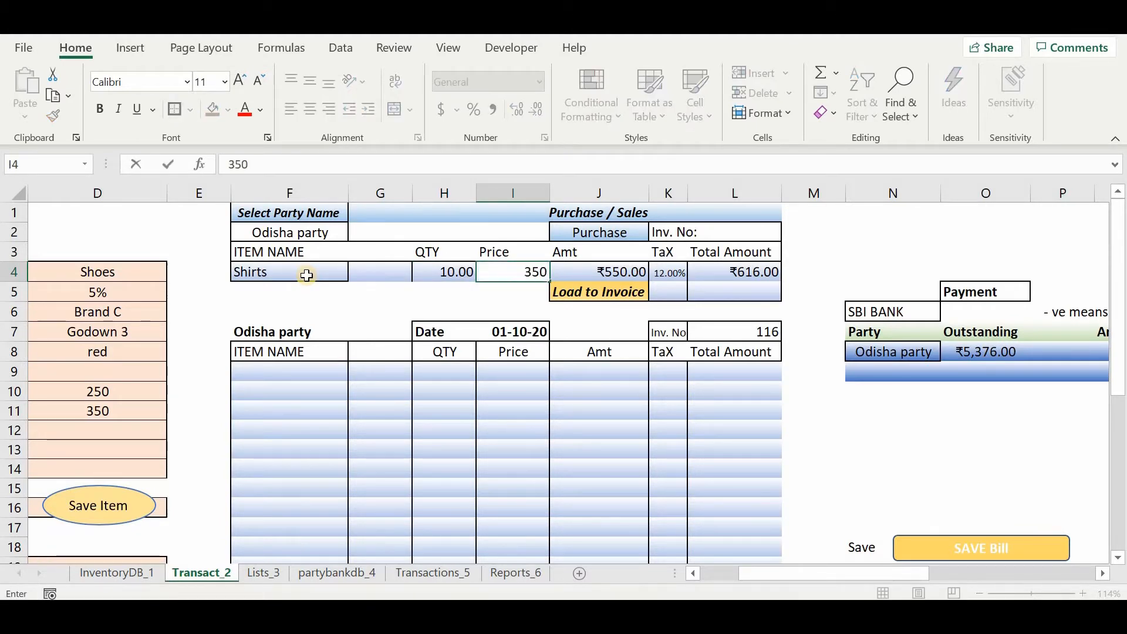
key(Right)
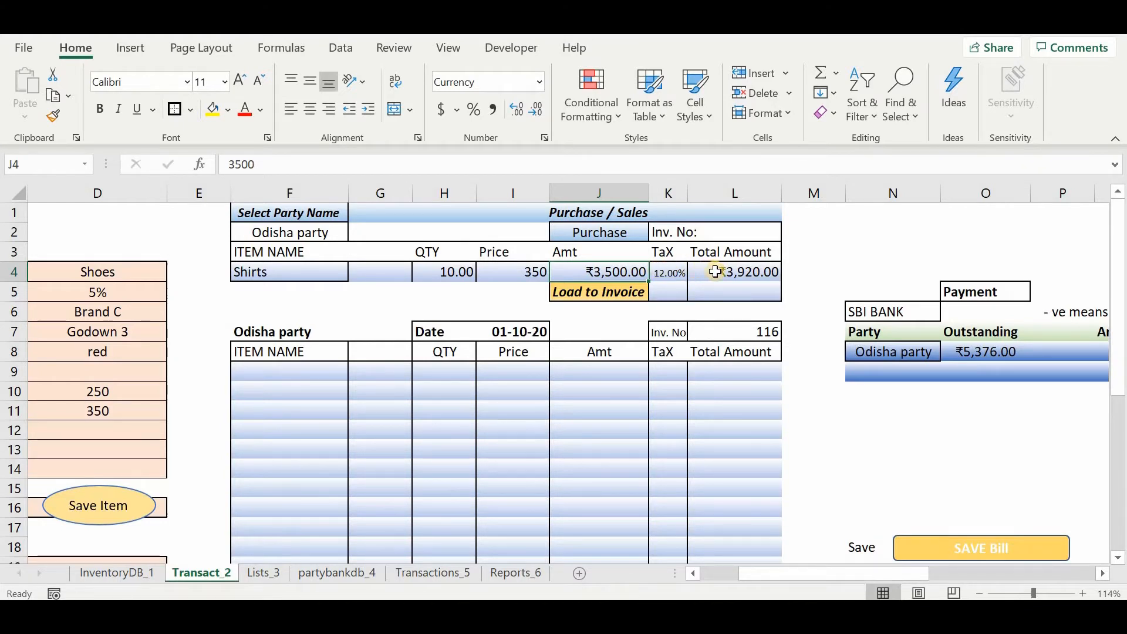
click(622, 292)
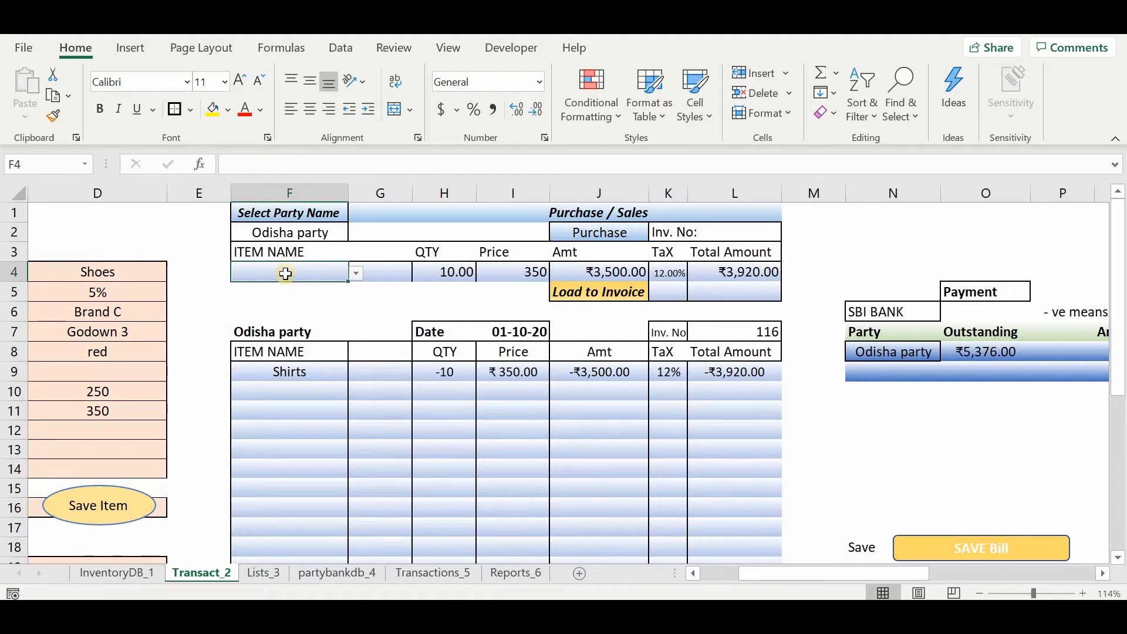
Choose Shoes from the item list in F4 as the second item of the purchase.
click(357, 273)
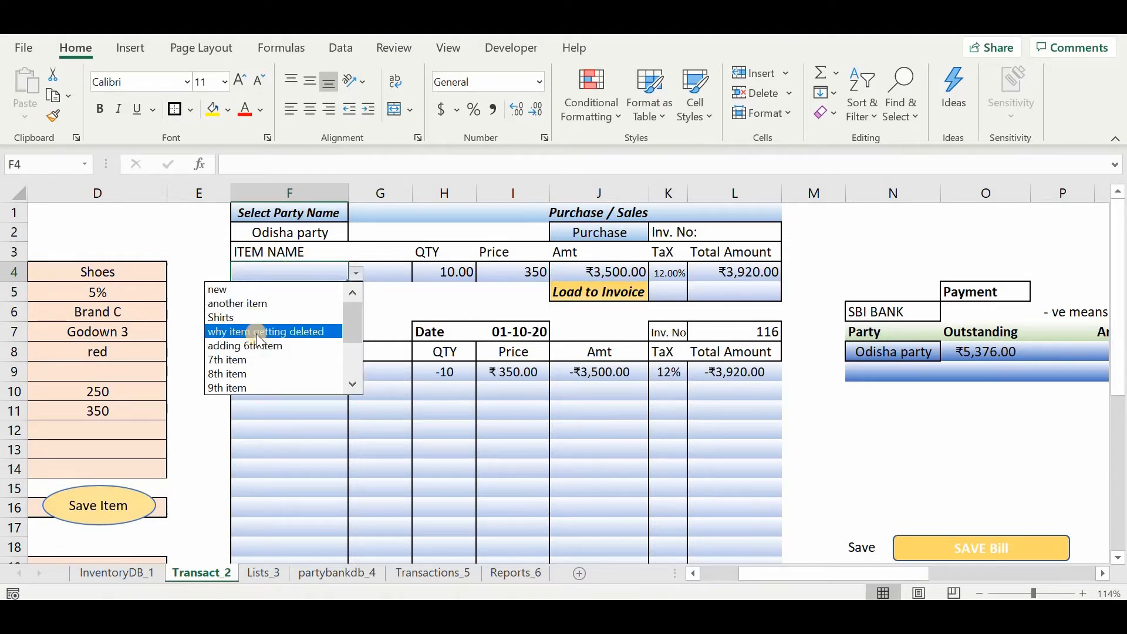
key(Down)
key(Down)
key(Down)
key(Down)
key(Down)
key(Down)
key(Down)
key(Down)
key(Down)
key(Down)
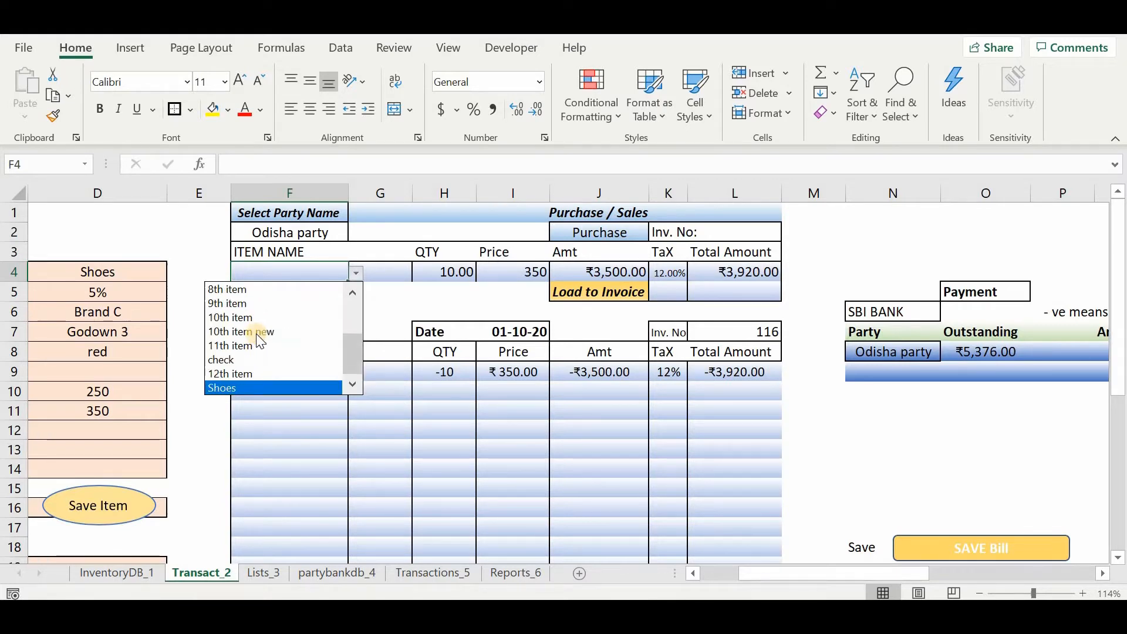
key(Return)
Set the Shoes quantity to 5 and its price to 500, and load the line to the invoice.
key(Tab)
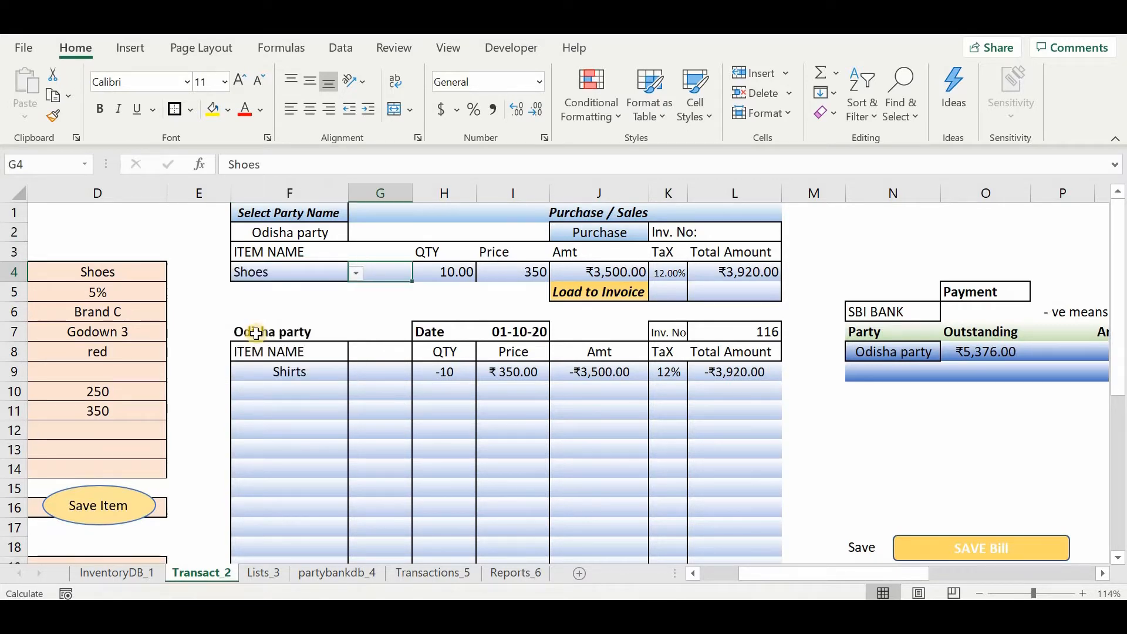
key(Tab)
text(5)
key(Tab)
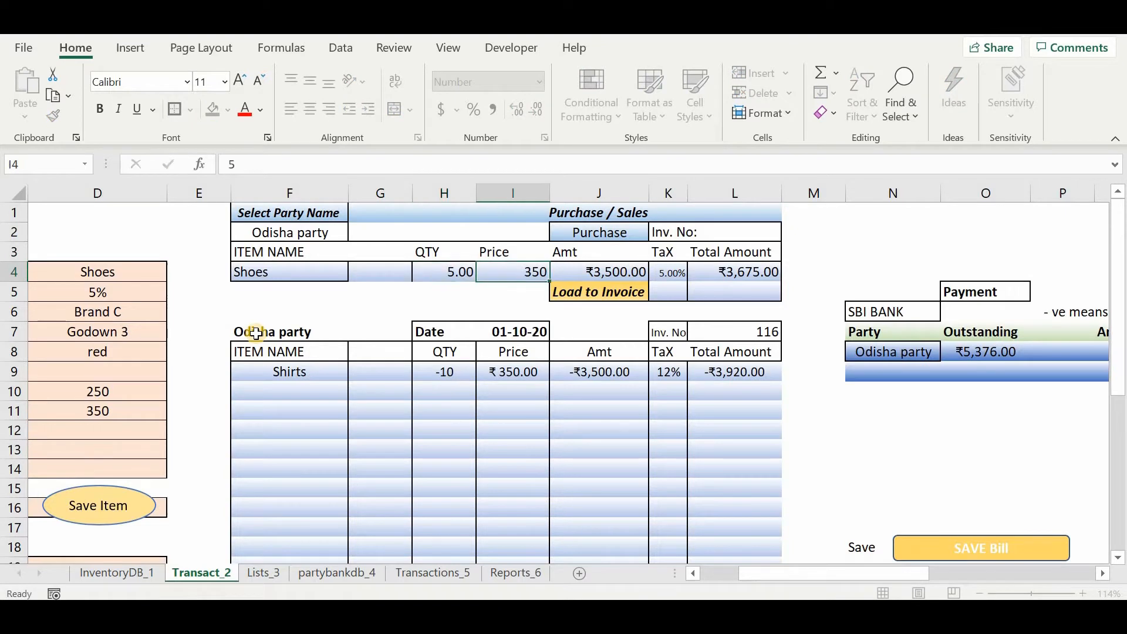
text(500)
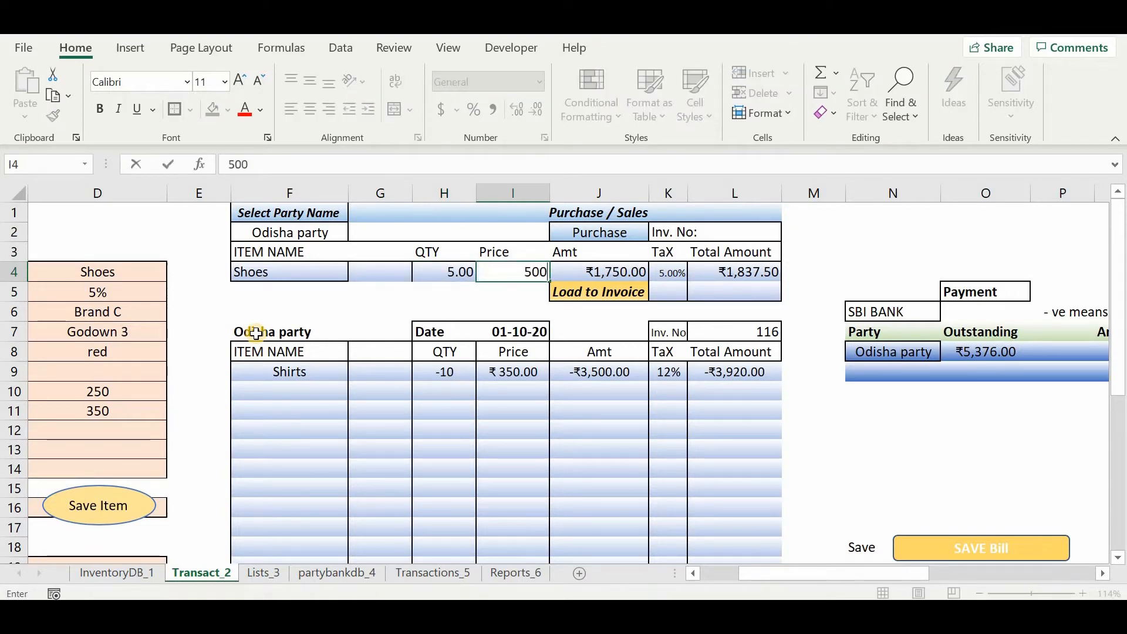
key(Tab)
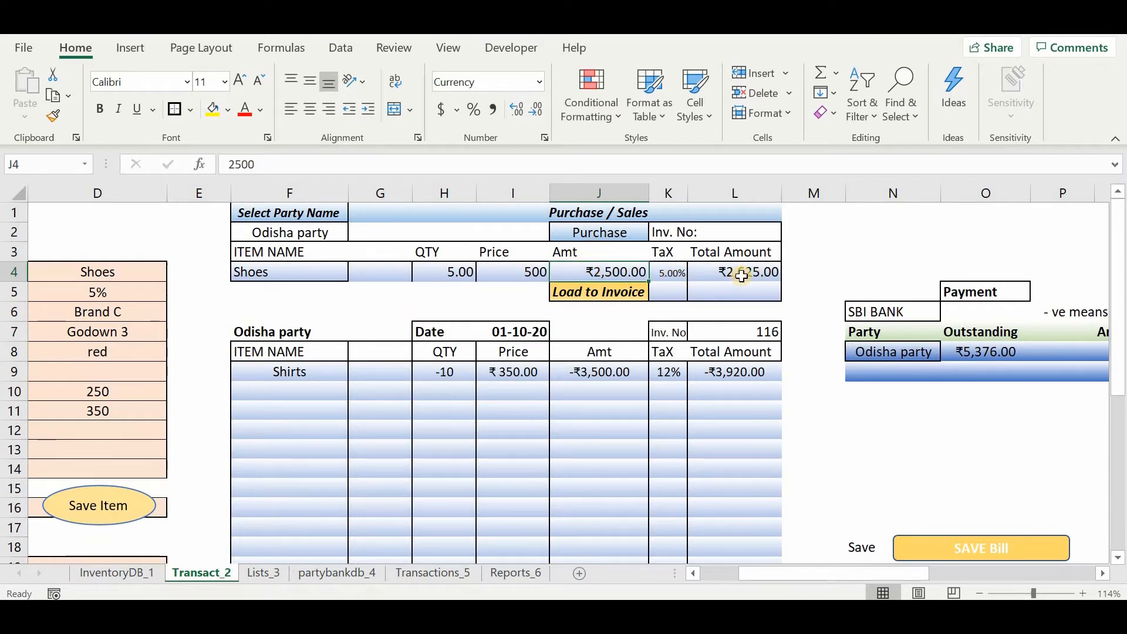
click(600, 292)
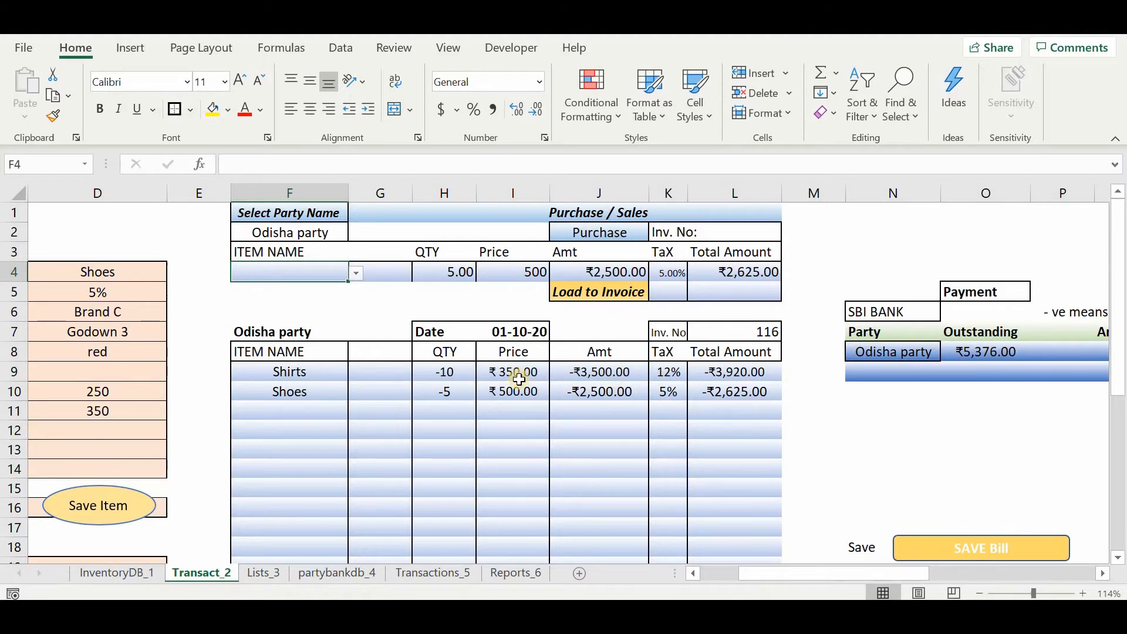
Finalise the Odisha party purchase bill to add the subtotal, IGST and total rows below its items.
scroll(589, 380, down, 1)
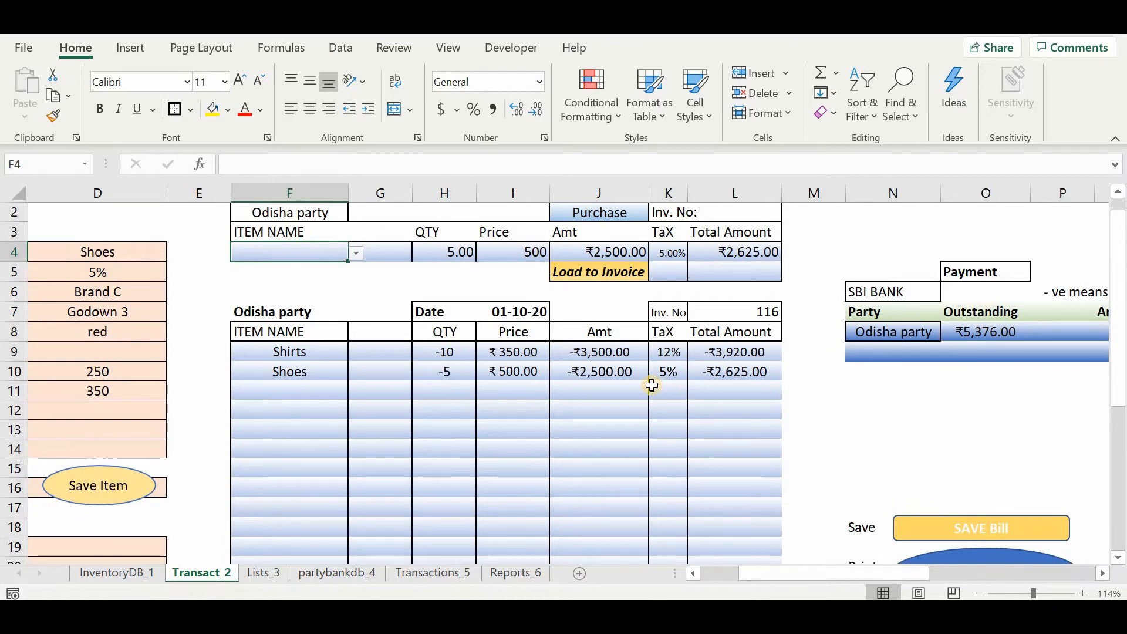
scroll(651, 382, right, 2)
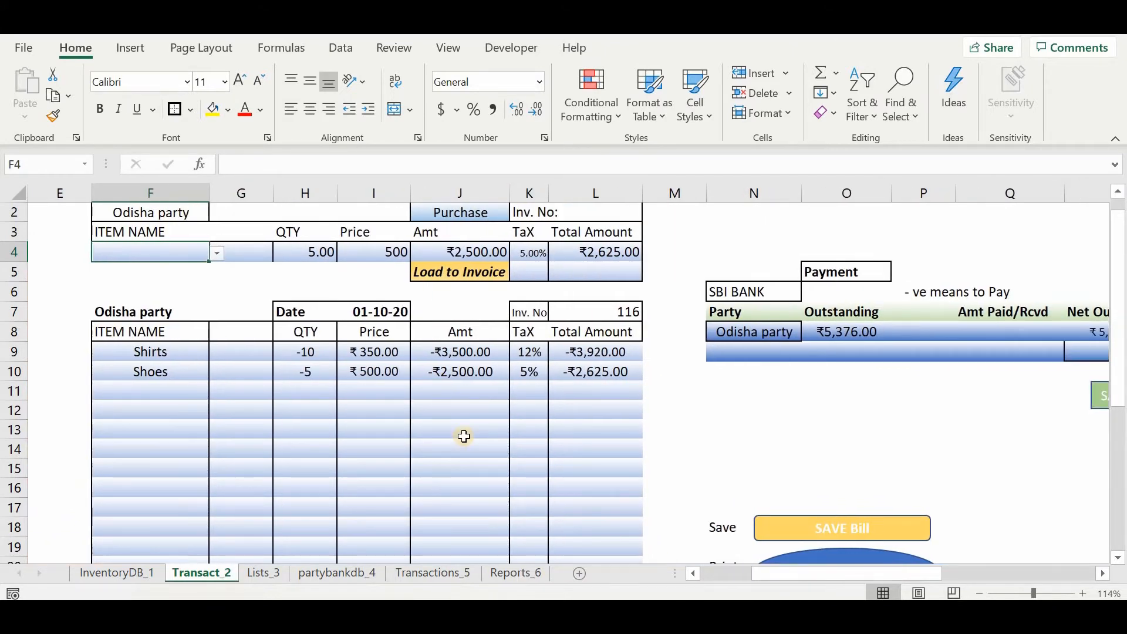
scroll(463, 436, down, 2)
click(817, 540)
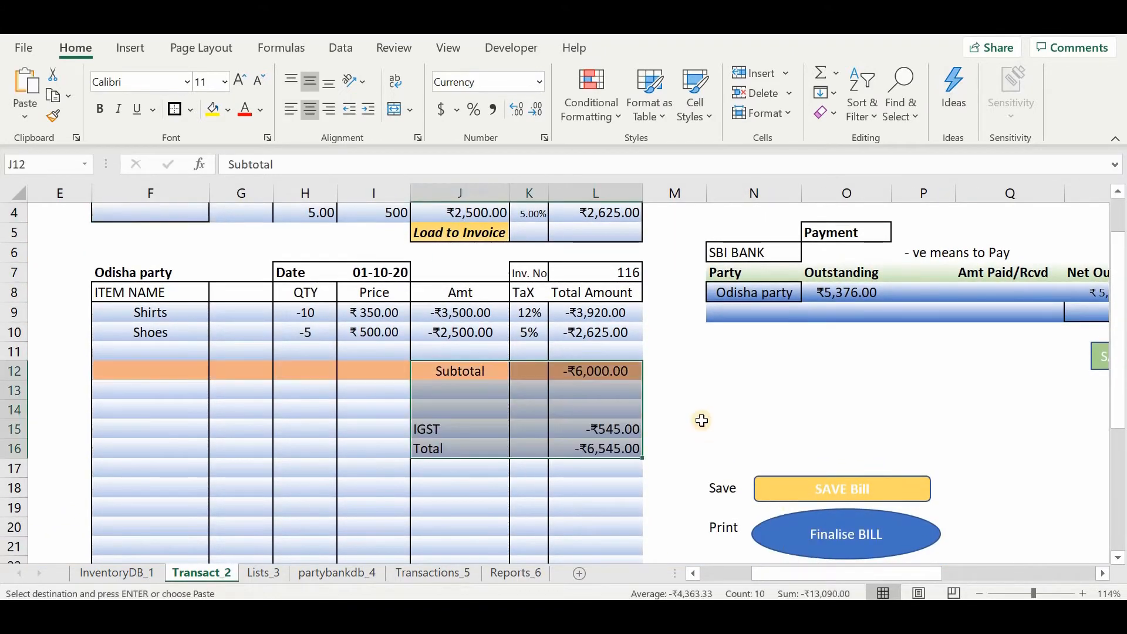
click(675, 407)
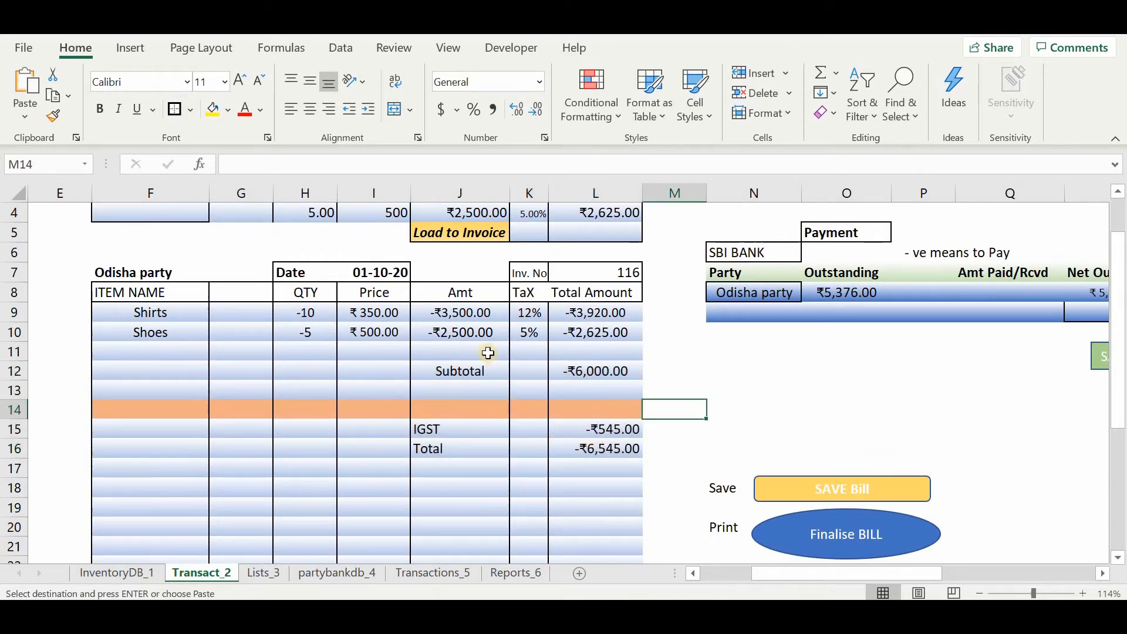
Review the finalised invoice and save the Odisha party purchase bill.
scroll(307, 373, up, 3)
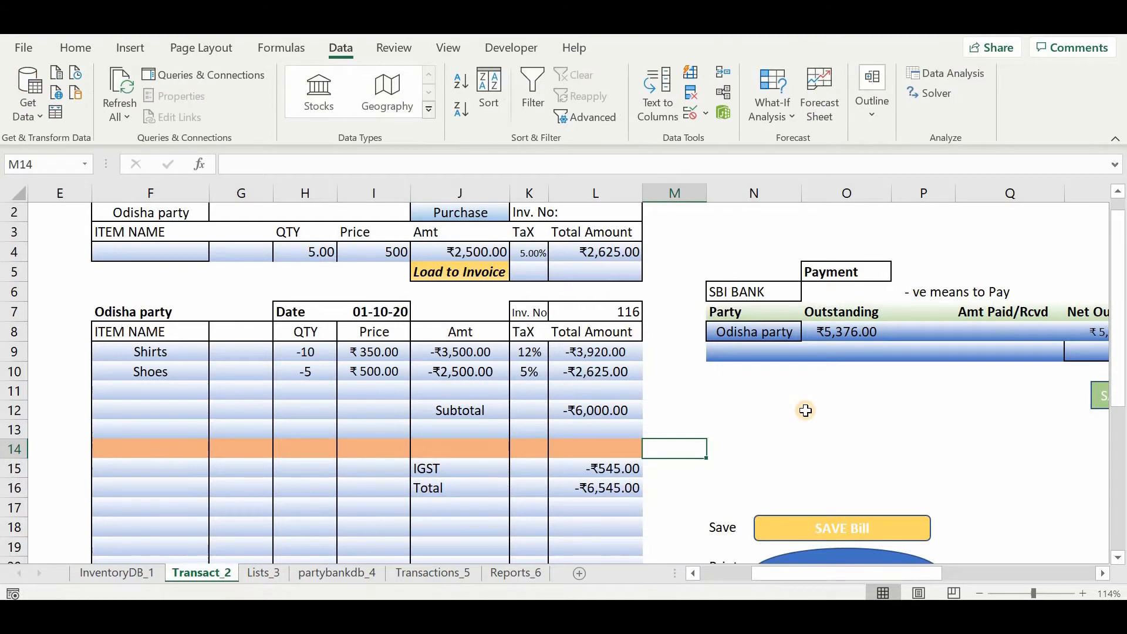
click(806, 410)
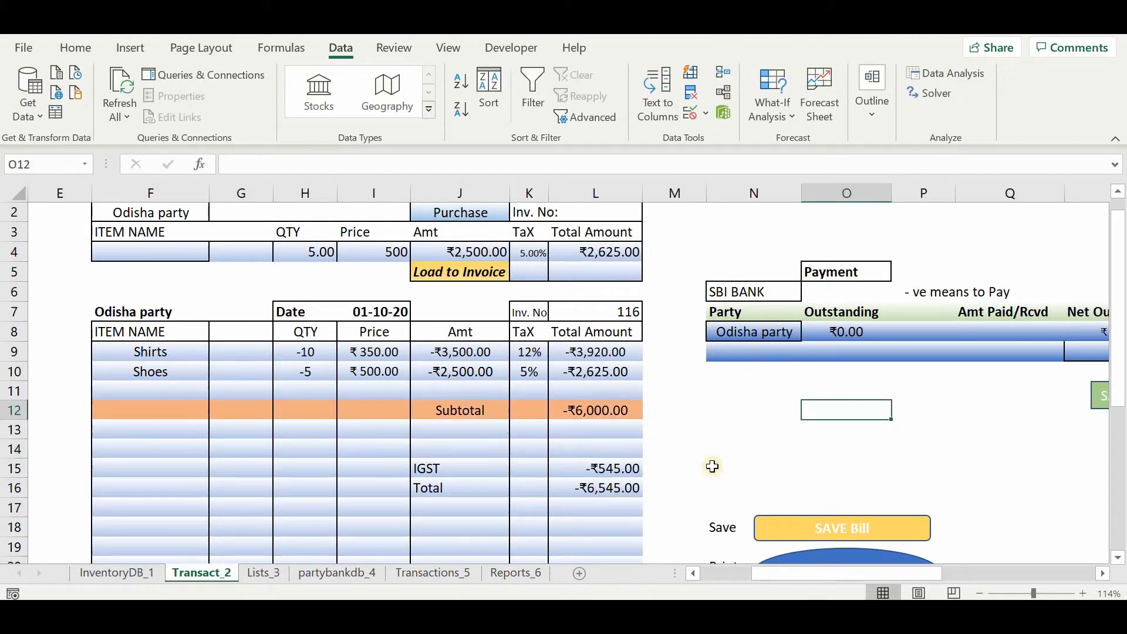
scroll(699, 454, down, 1)
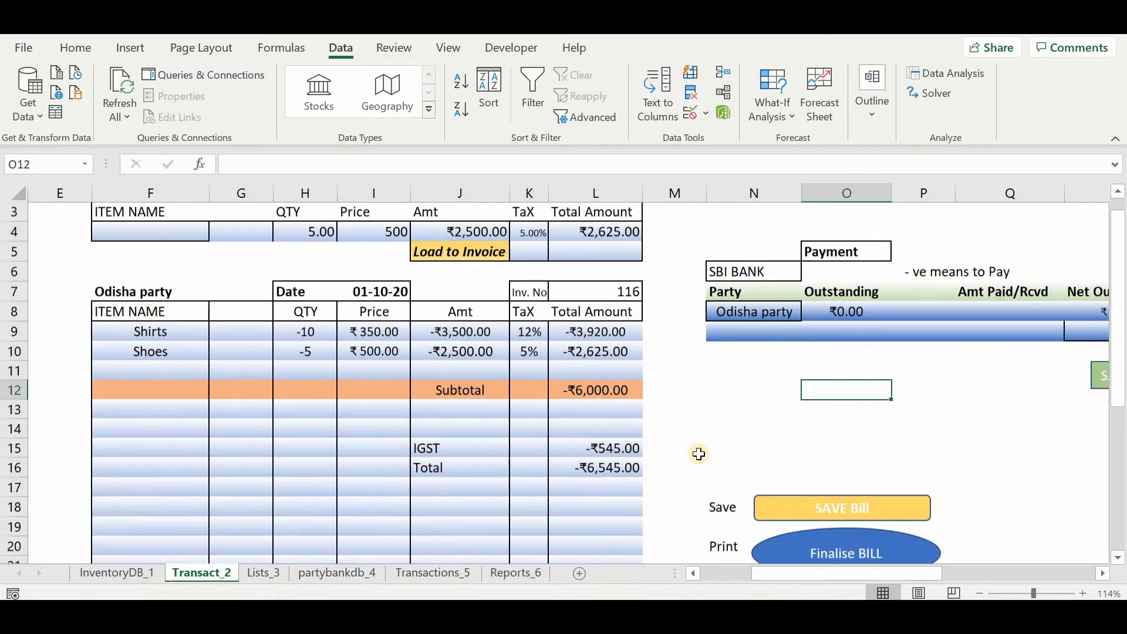
scroll(697, 453, up, 2)
scroll(698, 453, down, 2)
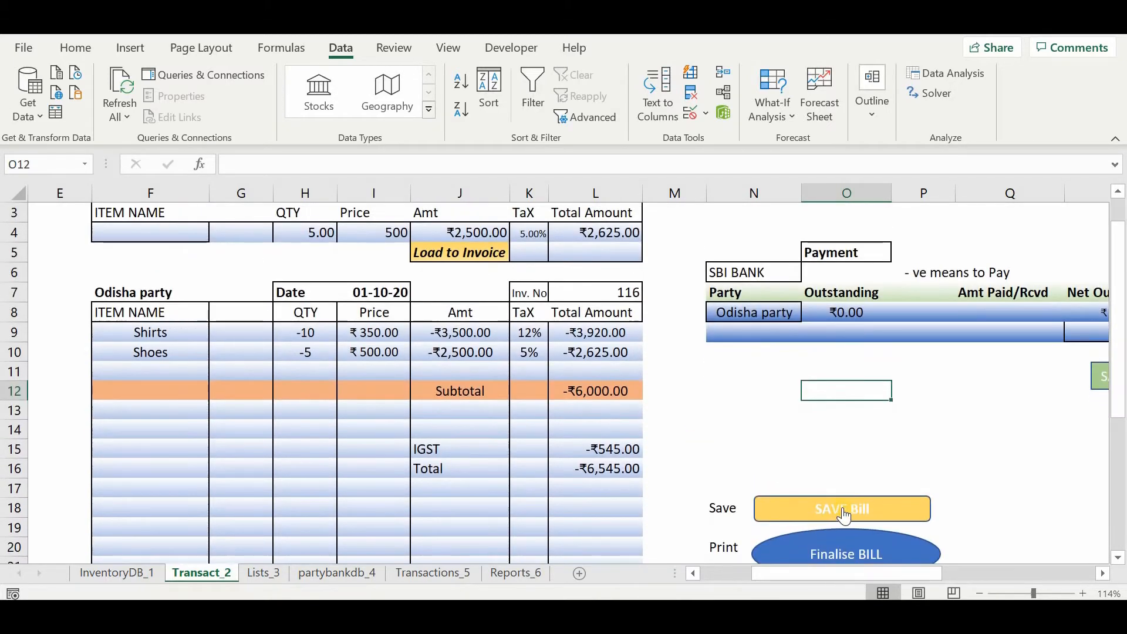
click(837, 508)
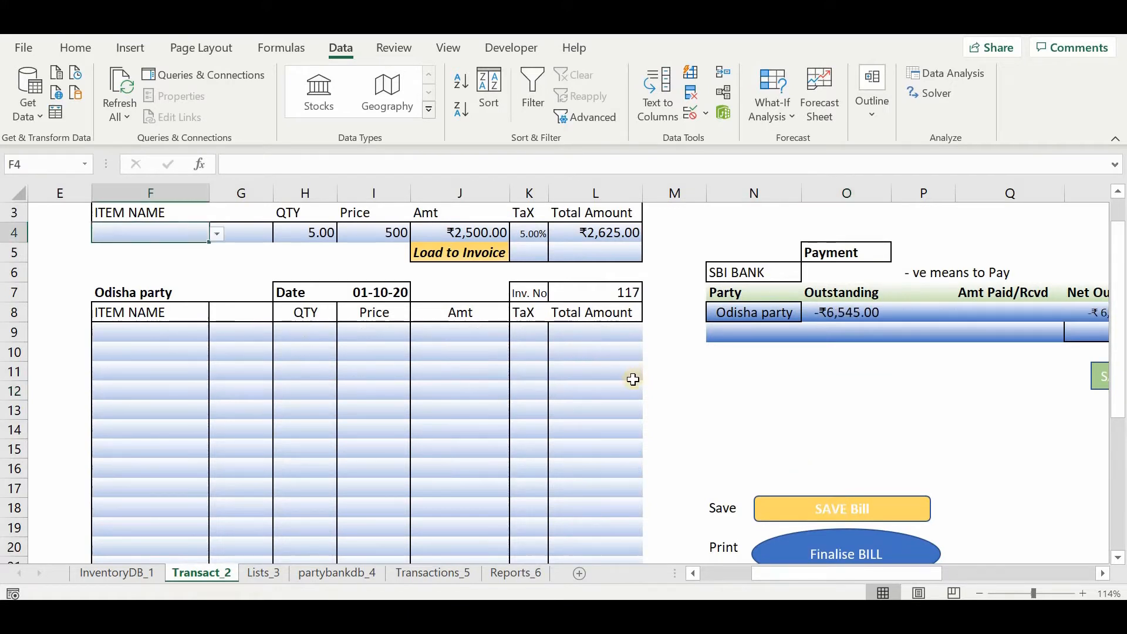
Examine the Odisha party purchase rows on the Transactions_5 sheet, including their quantities, amounts, IGST, bill number and entry date.
click(664, 414)
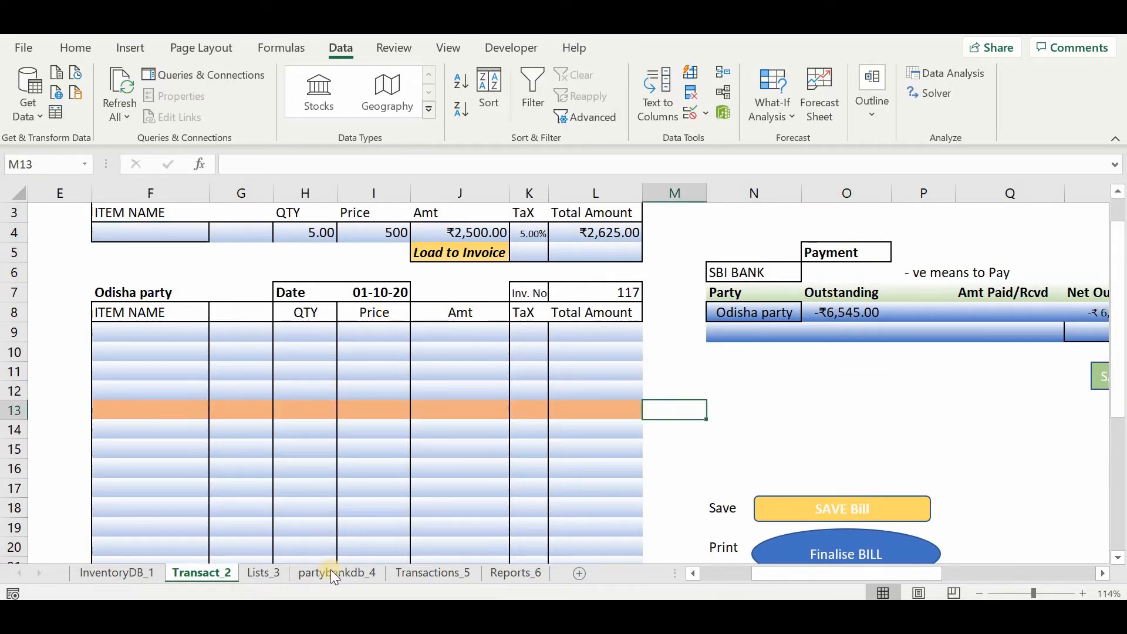
click(412, 572)
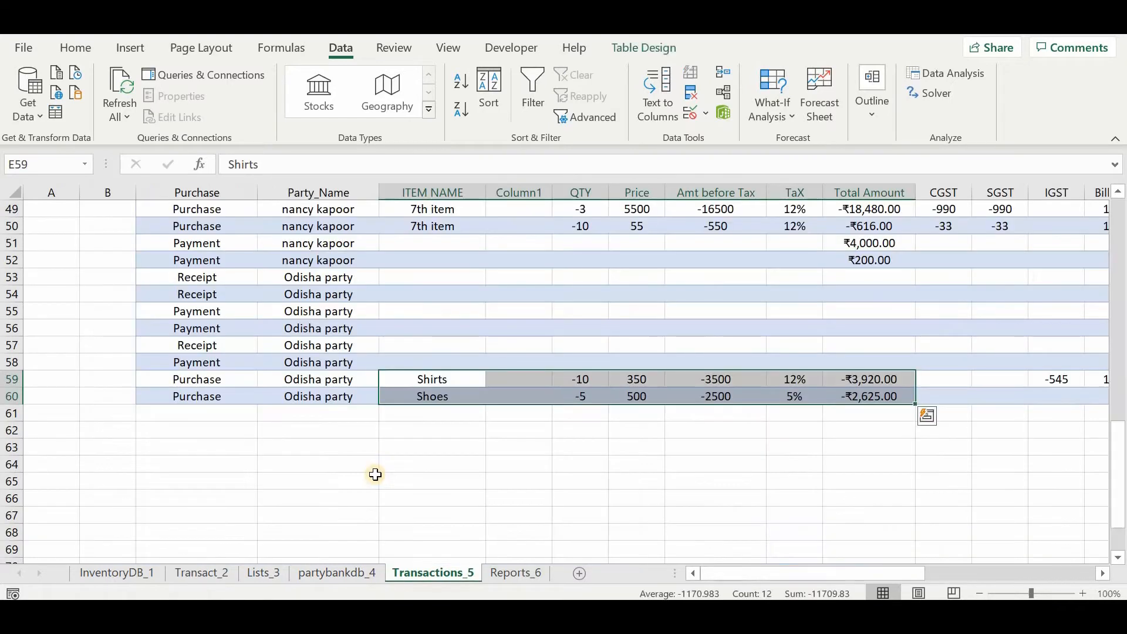
scroll(390, 385, right, 1)
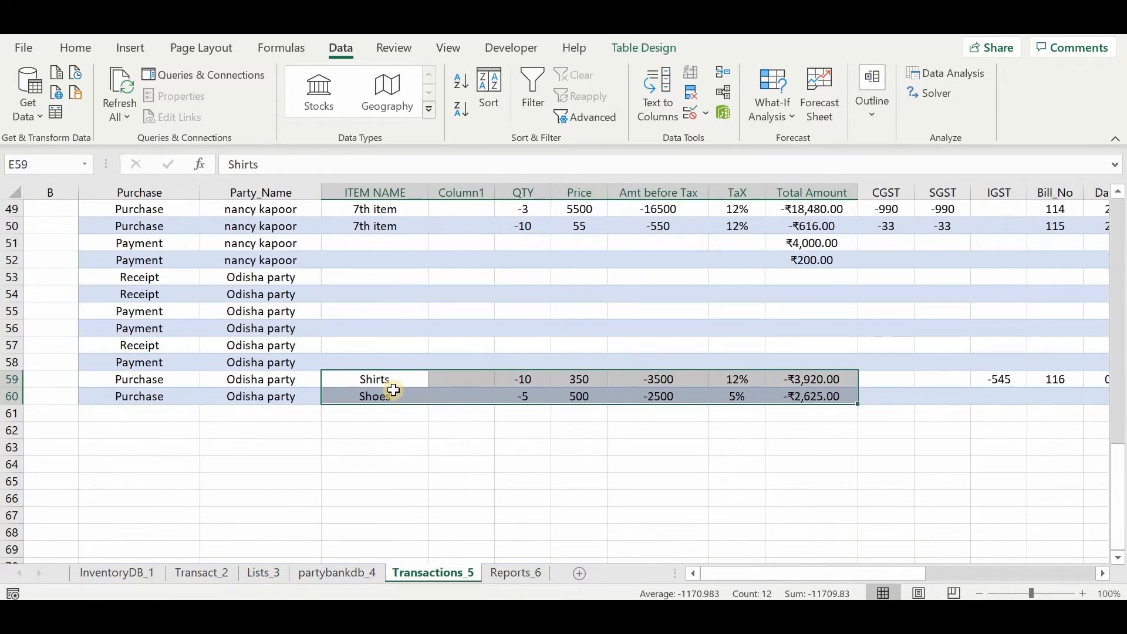
scroll(492, 415, right, 2)
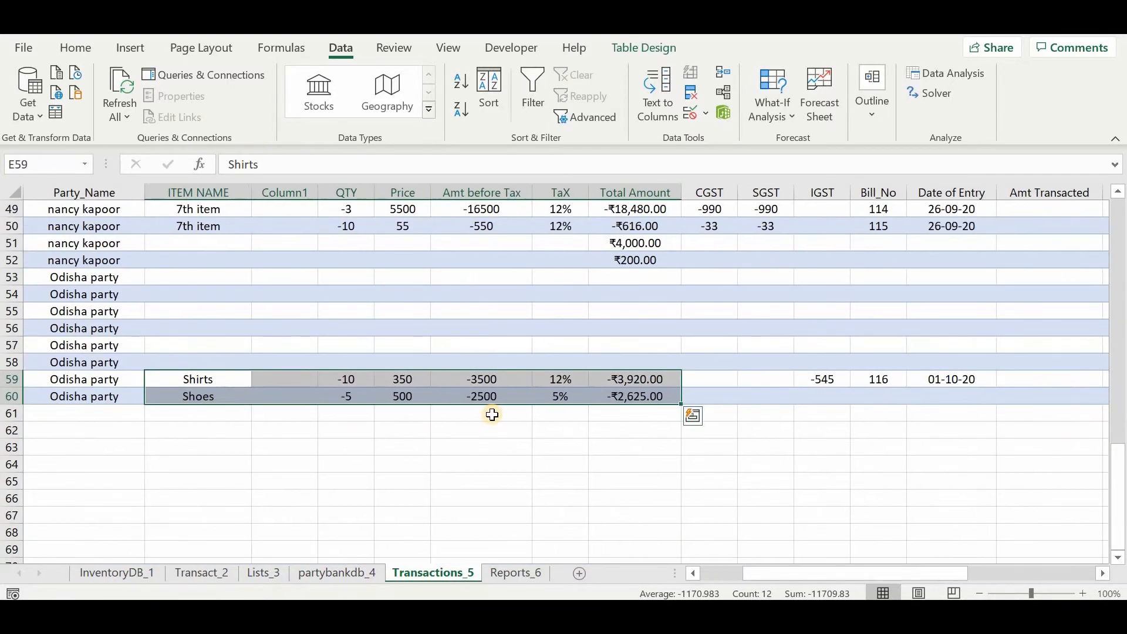
scroll(417, 385, right, 1)
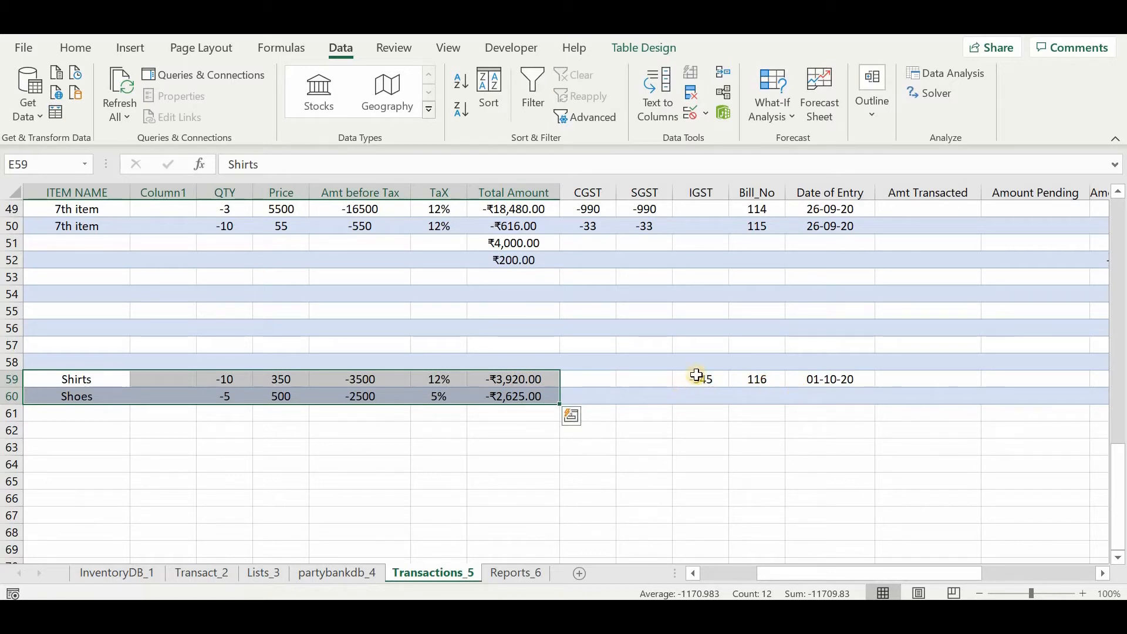
click(726, 380)
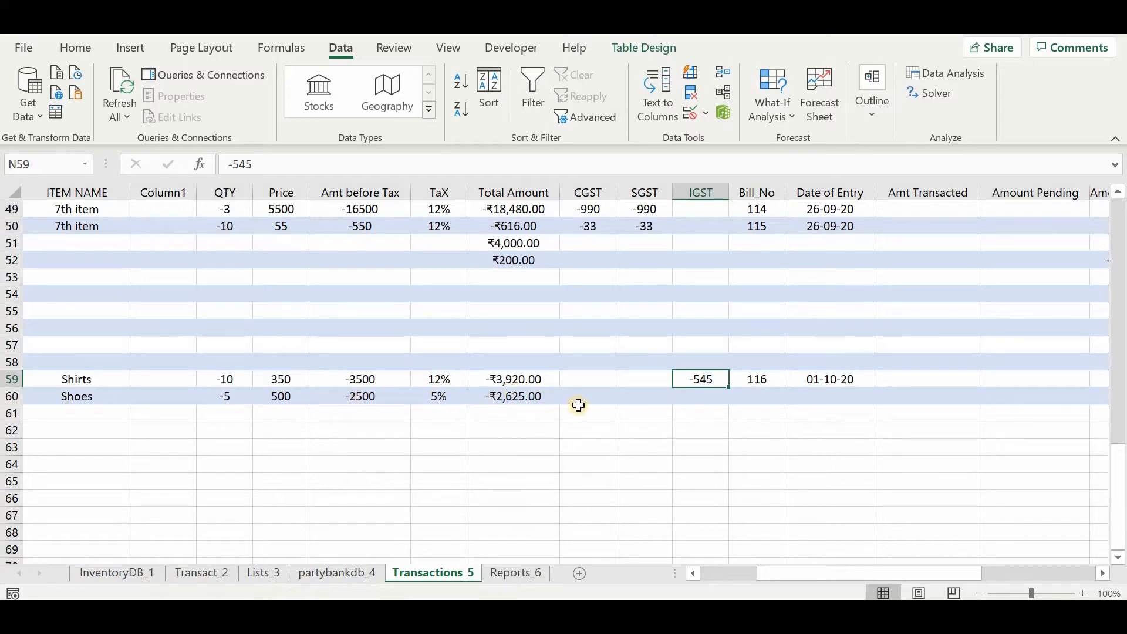
scroll(579, 405, right, 3)
scroll(576, 405, left, 6)
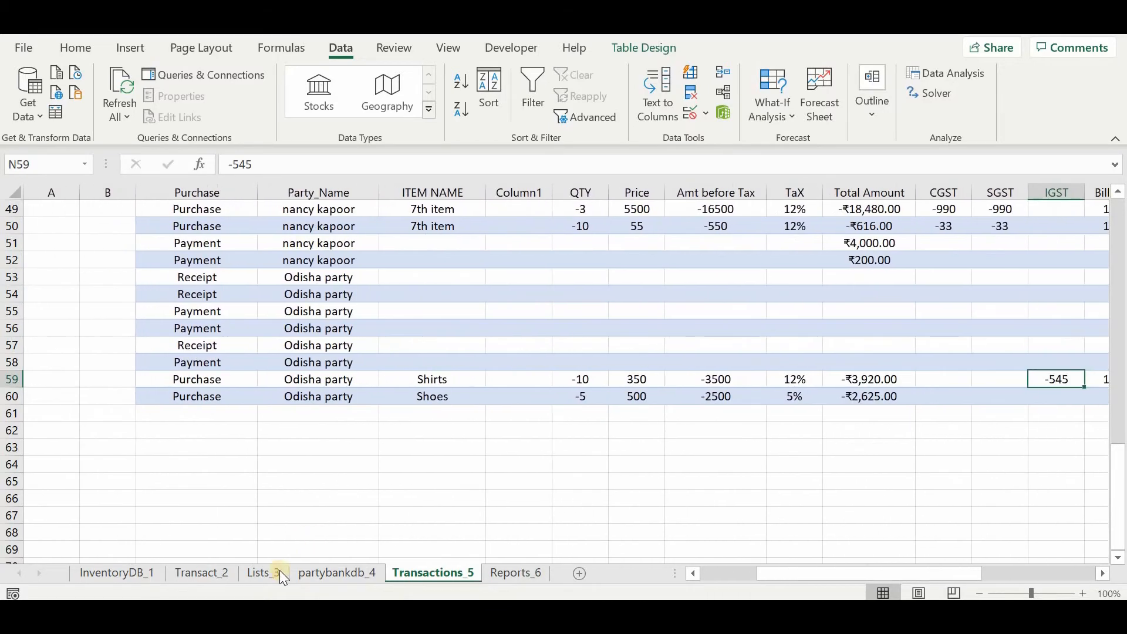
On the Transact_2 sheet, enter 2500 as the amount paid to Odisha party through SBI BANK and save the money transaction.
click(207, 574)
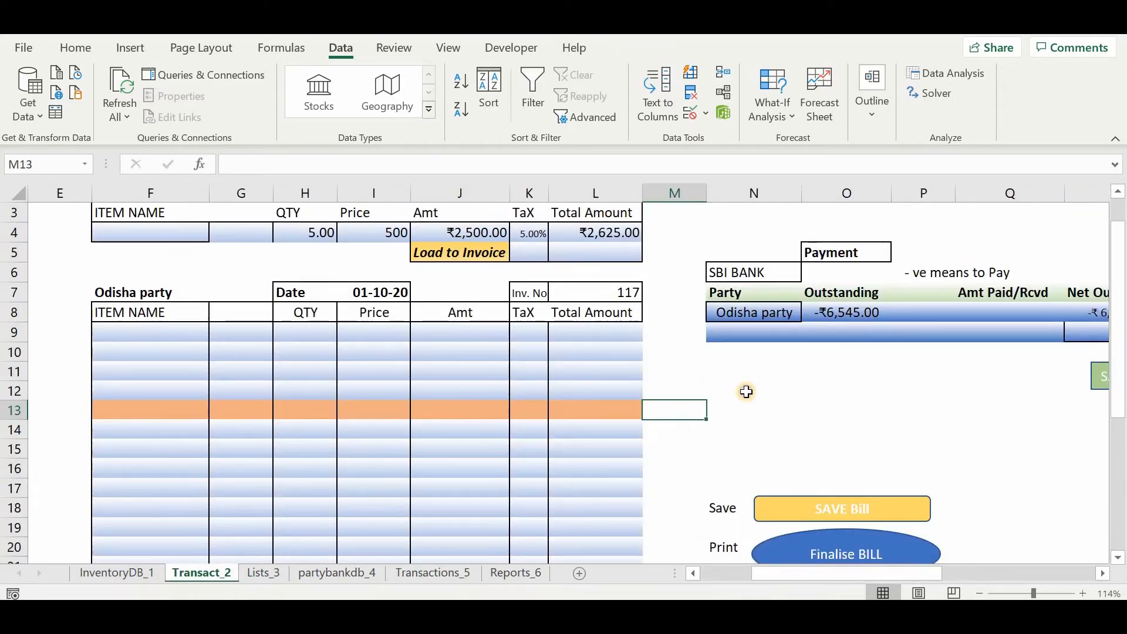
click(746, 391)
scroll(587, 352, right, 4)
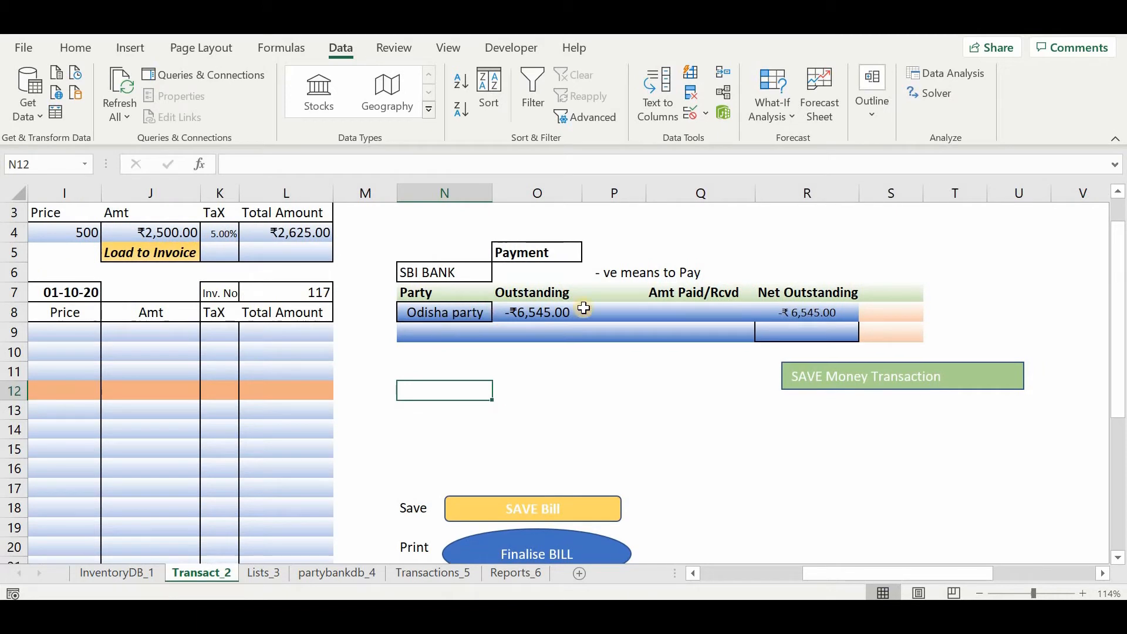
click(601, 273)
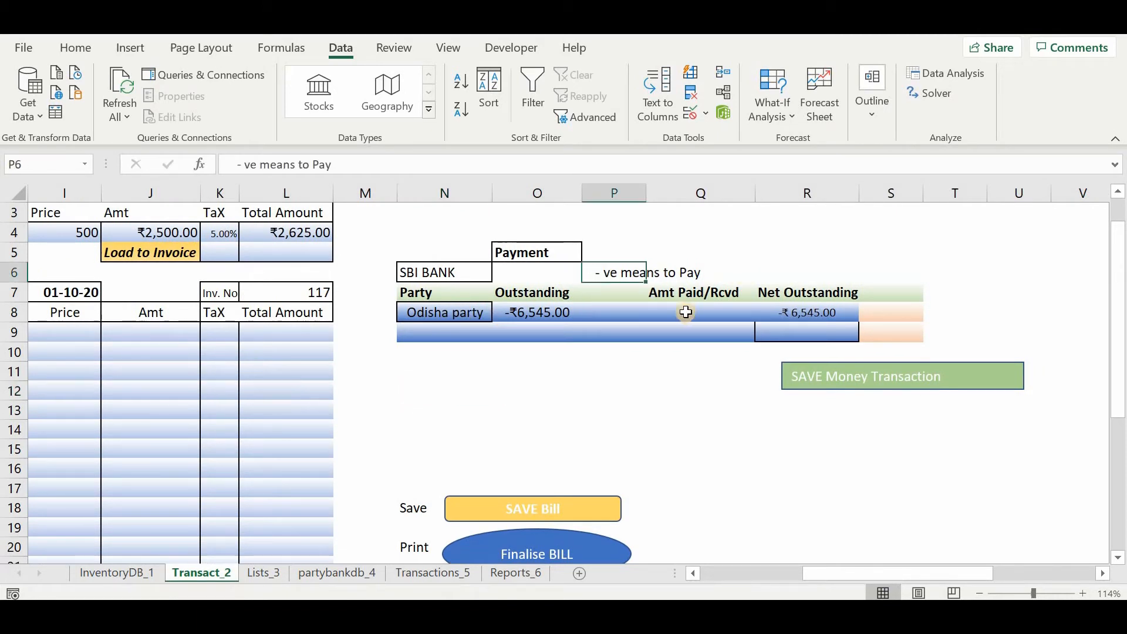
click(684, 310)
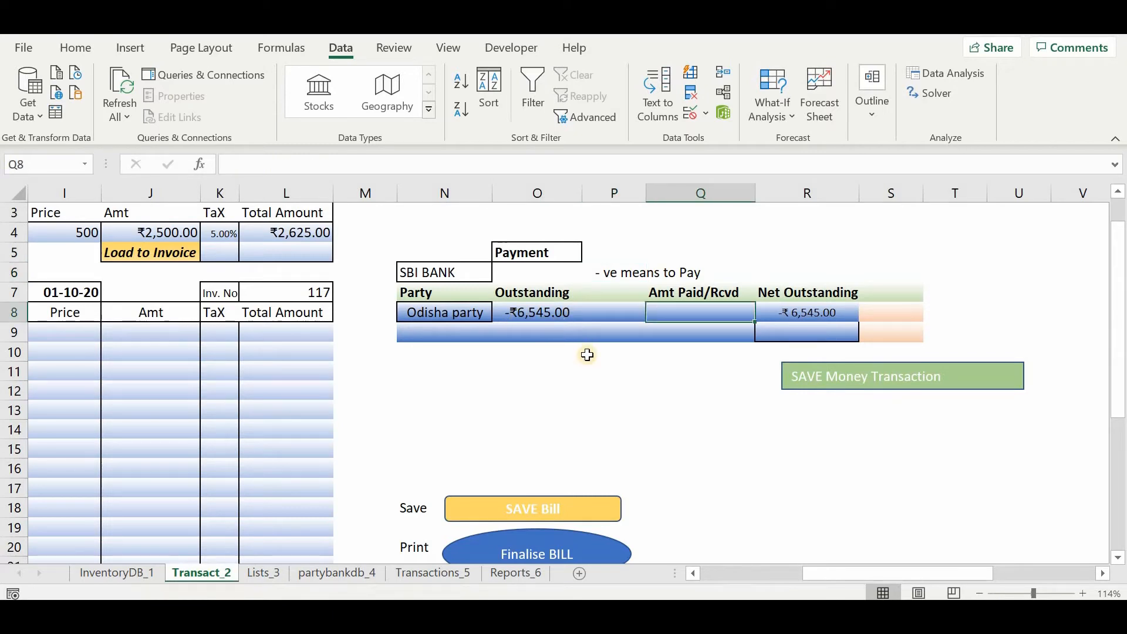
text(2500)
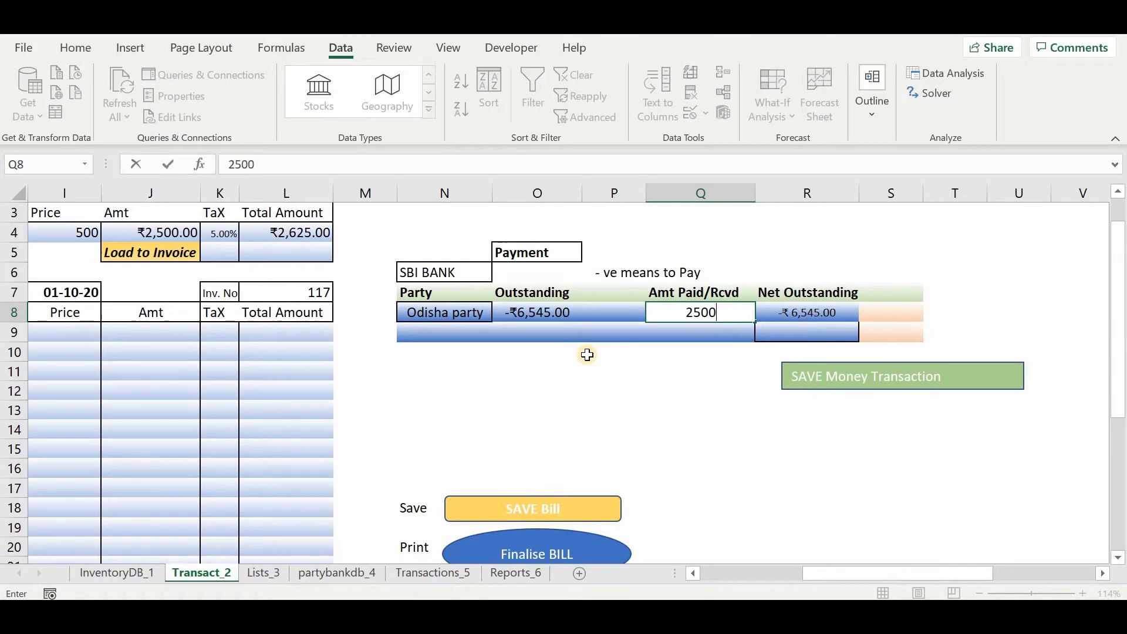
key(Return)
click(648, 376)
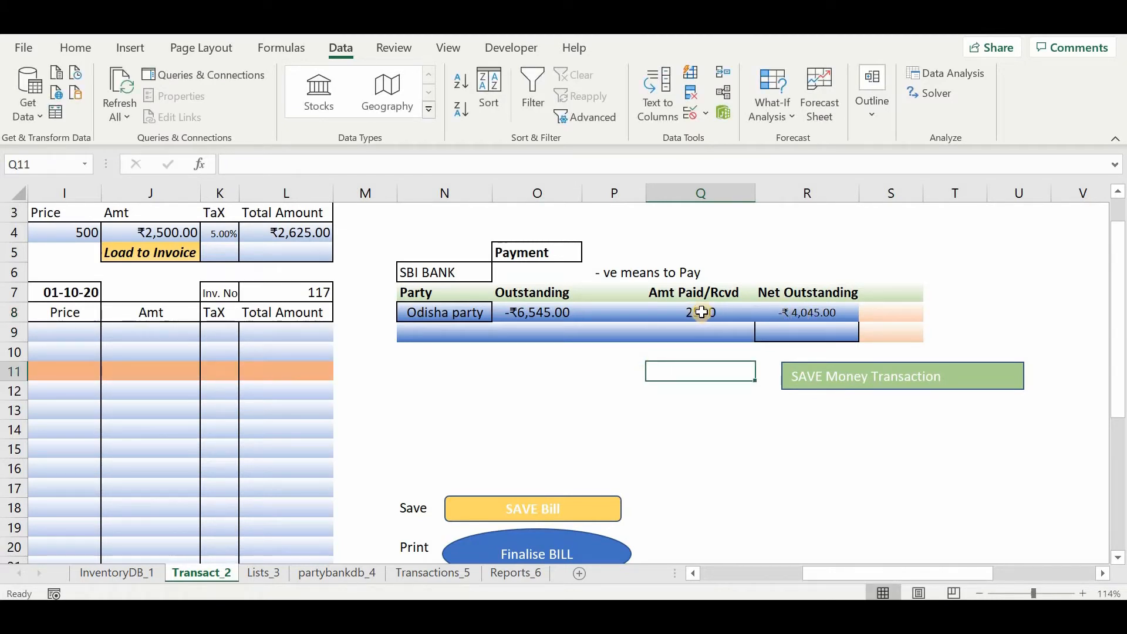
click(841, 379)
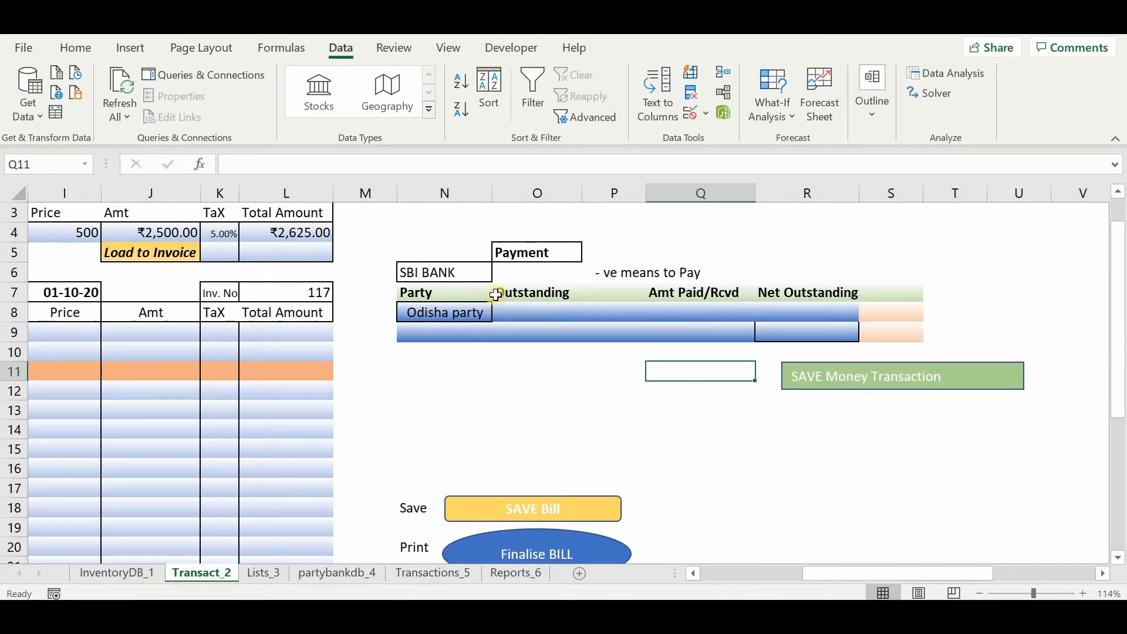
Check the available payment accounts in N6 and the outstanding balance of Odisha party in O8.
drag(441, 272, 502, 274)
click(500, 273)
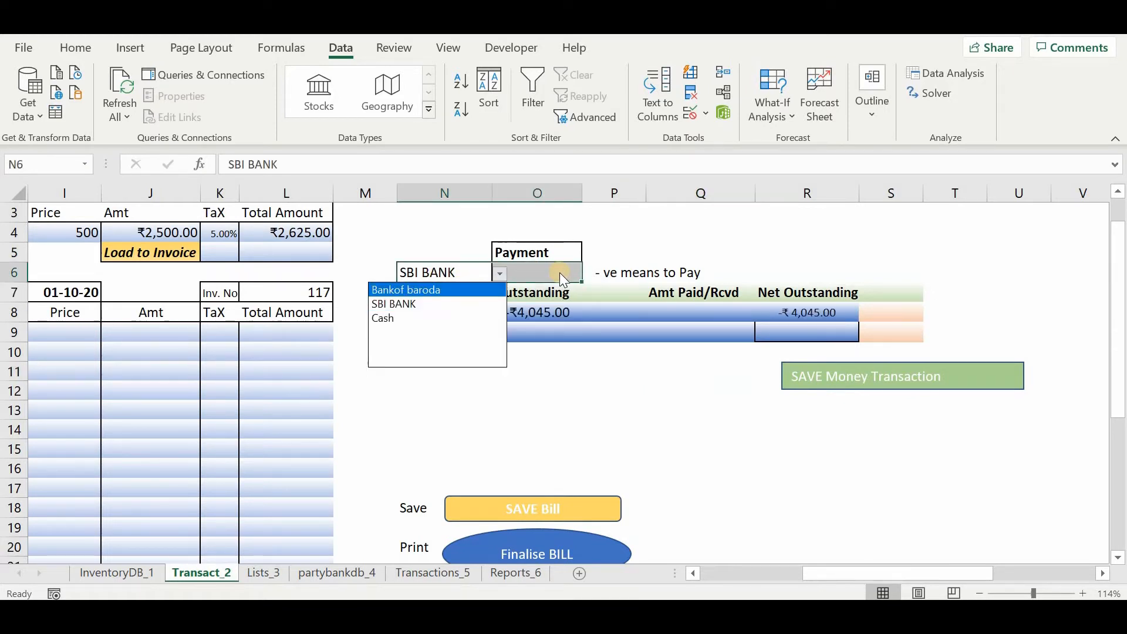
click(635, 268)
drag(611, 406, 567, 313)
click(567, 313)
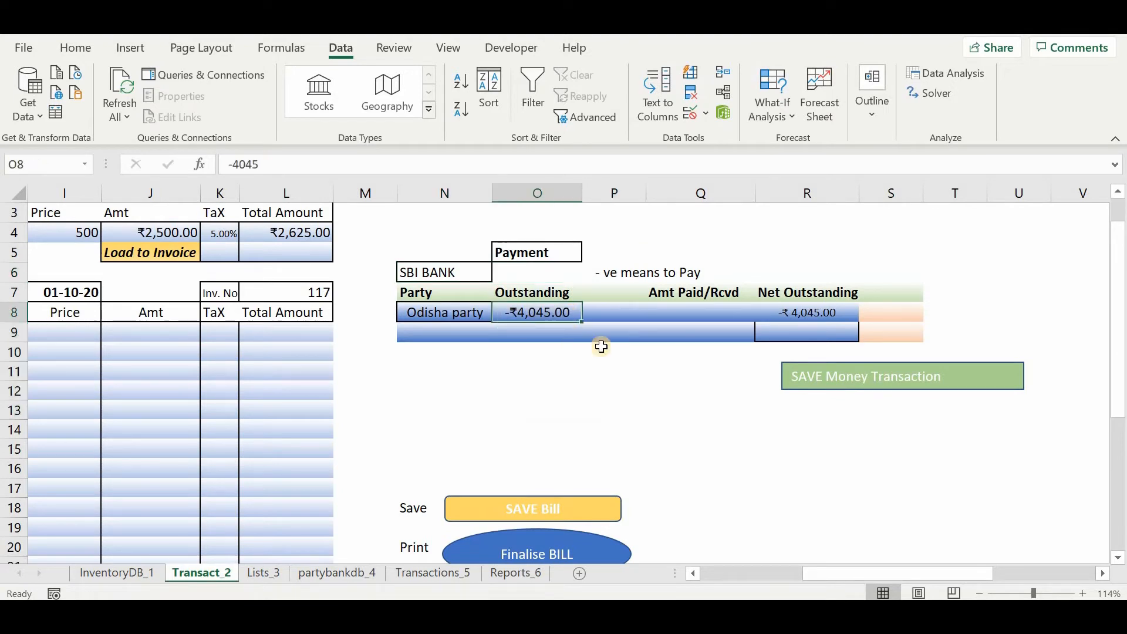
Examine the Odisha party payment row on the Transactions_5 sheet, including its amount and payment mode.
click(445, 570)
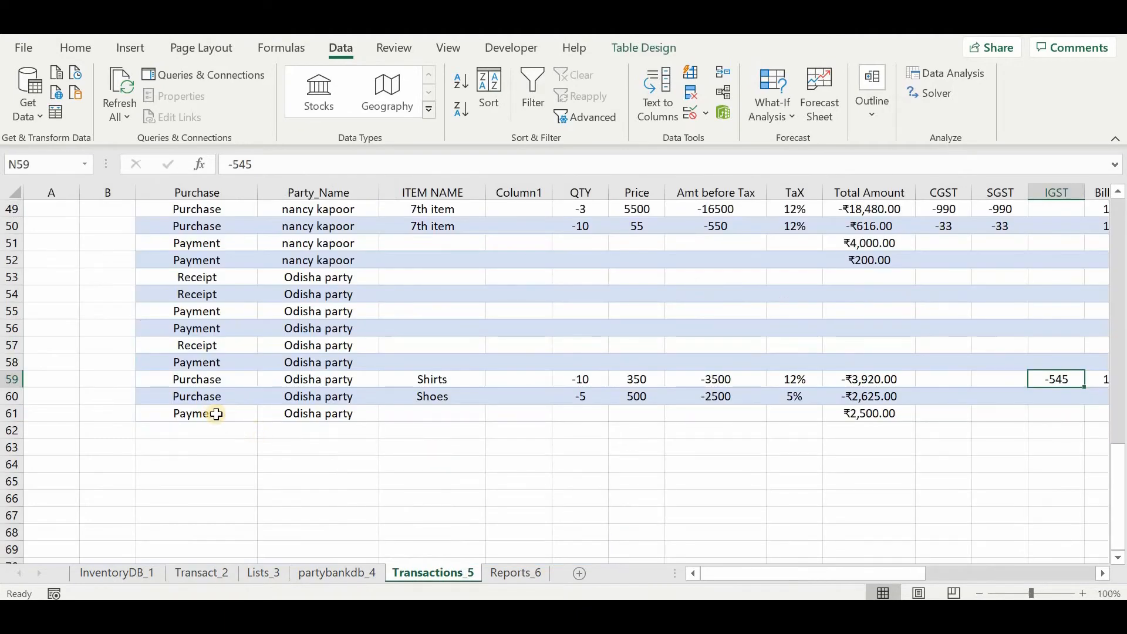
scroll(398, 432, right, 3)
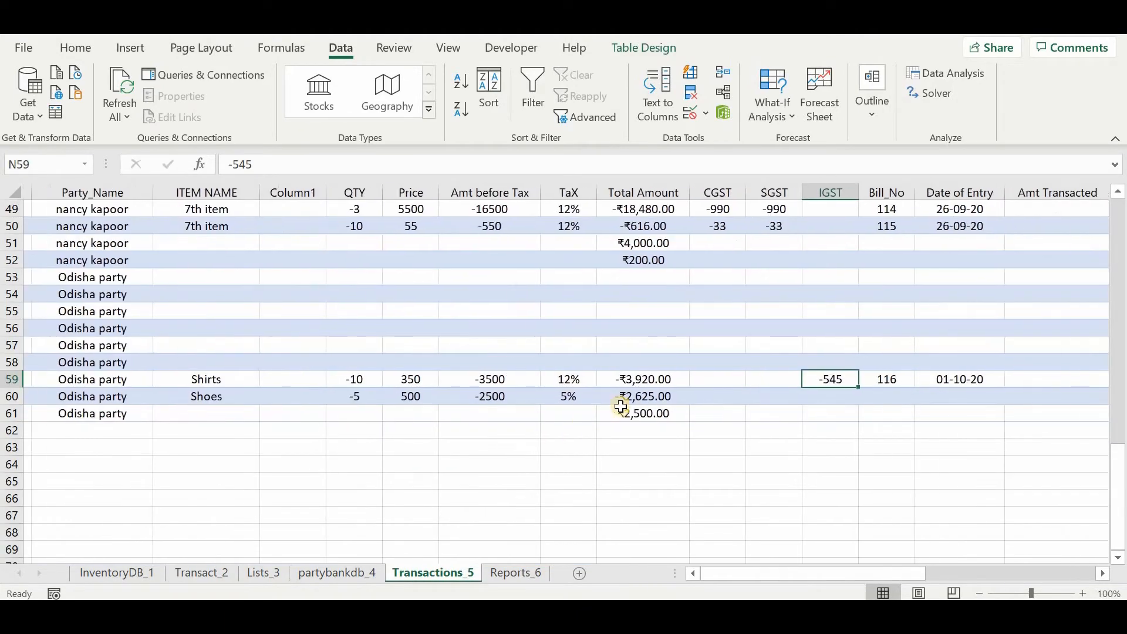
scroll(640, 400, right, 4)
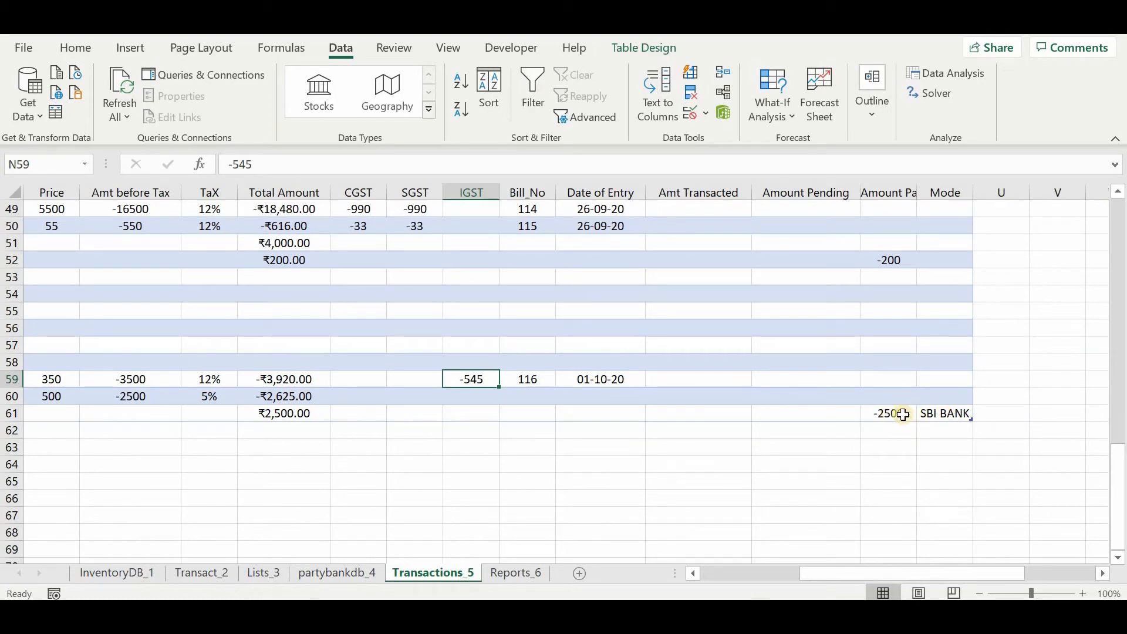
scroll(322, 543, left, 7)
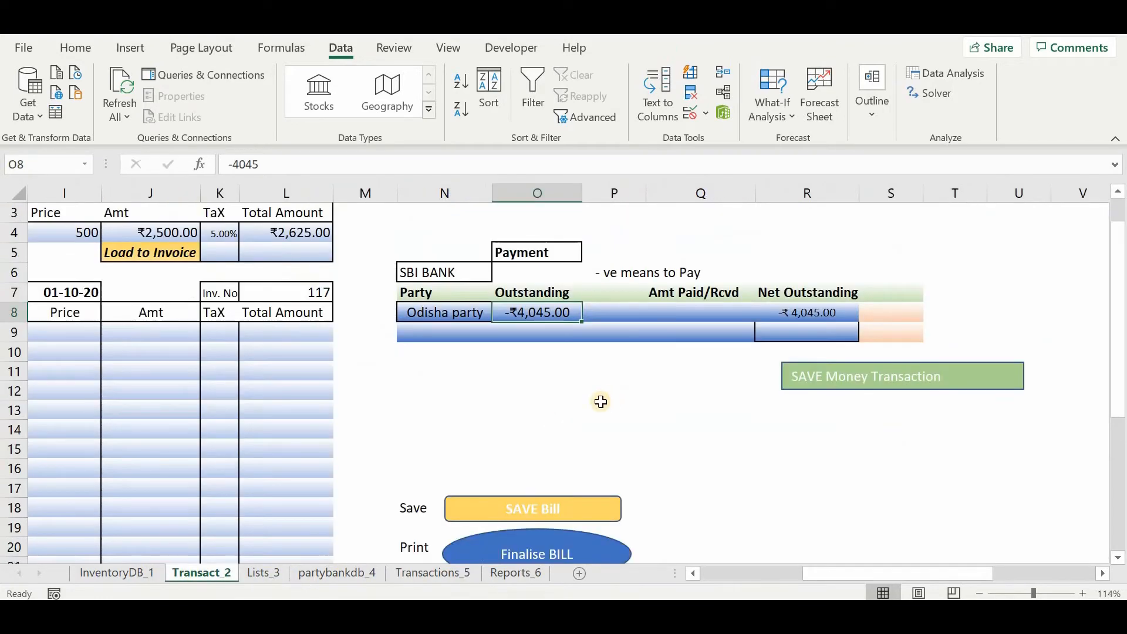
Set the transaction type in J2 of the Transact_2 sheet to Sales.
scroll(601, 402, down, 3)
scroll(600, 402, left, 3)
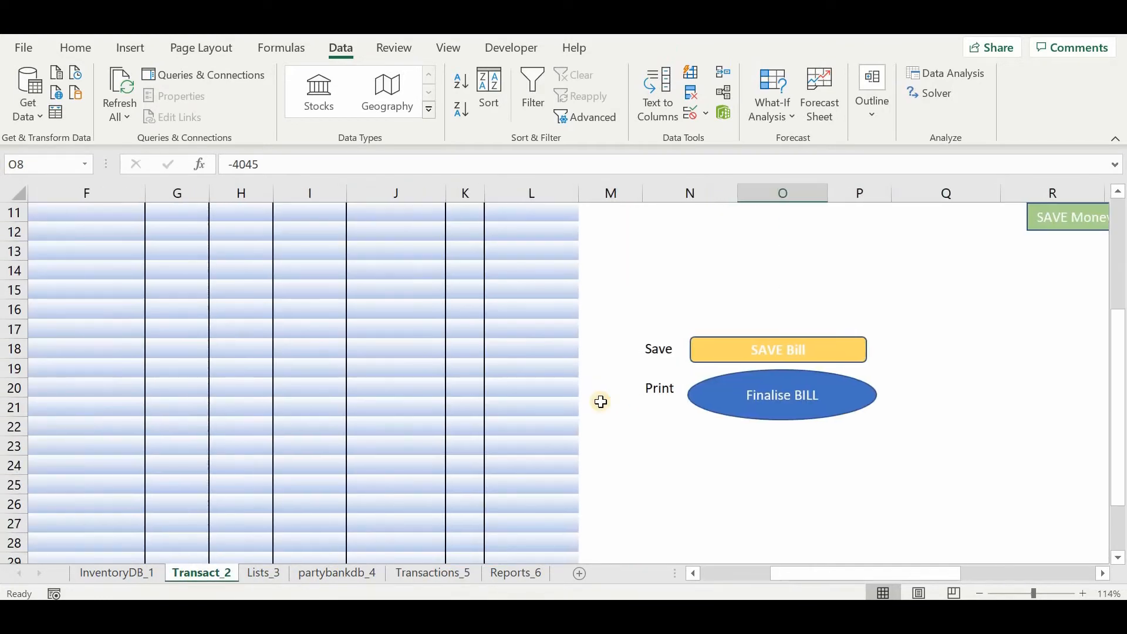
scroll(600, 401, up, 4)
scroll(600, 402, left, 4)
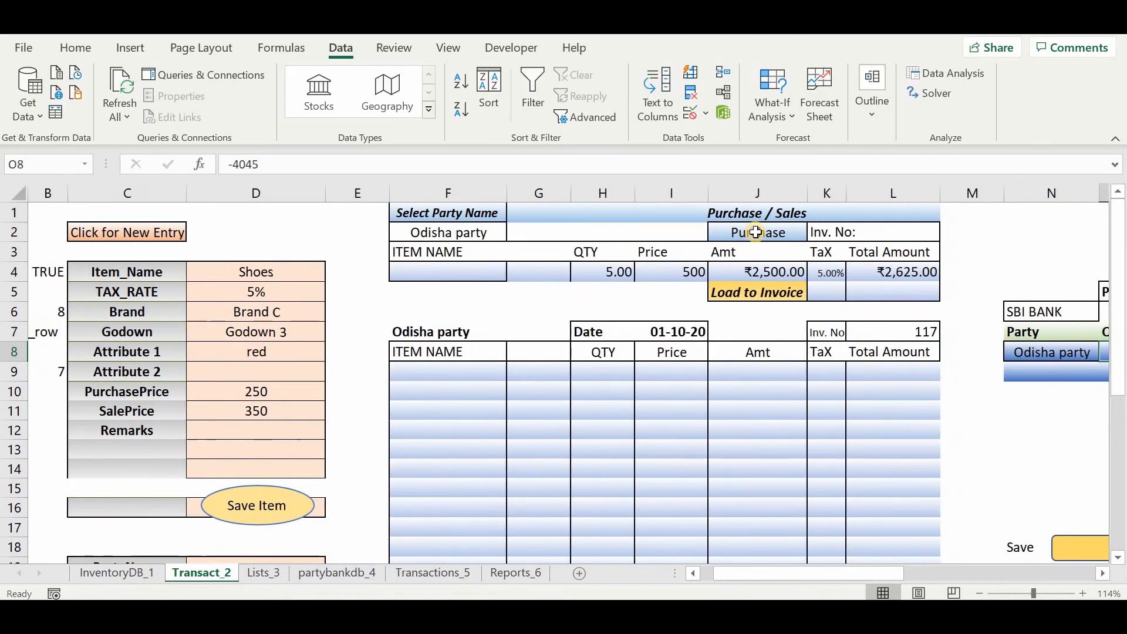
click(763, 232)
click(815, 233)
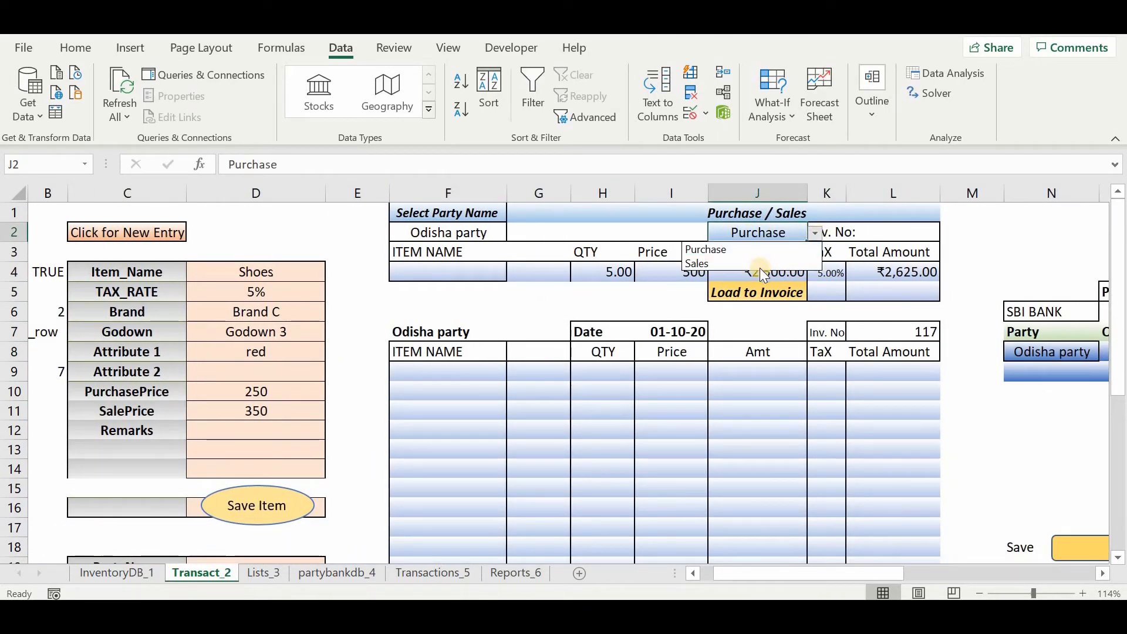
click(762, 270)
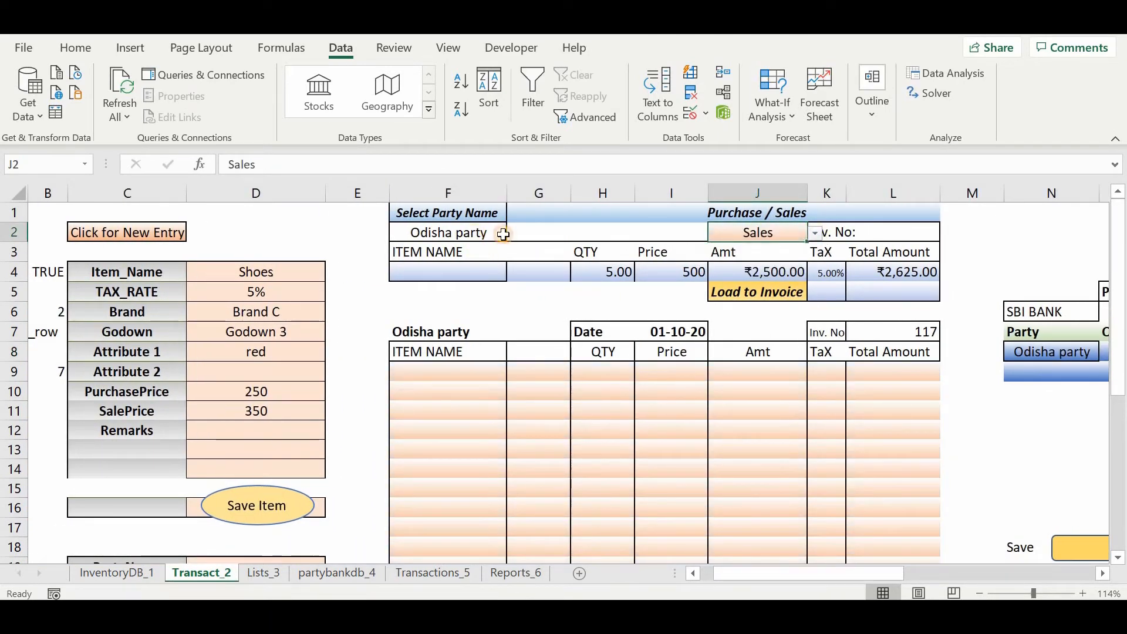
Select Delhi Buyer as the party of the sales invoice in F2.
click(496, 232)
click(513, 233)
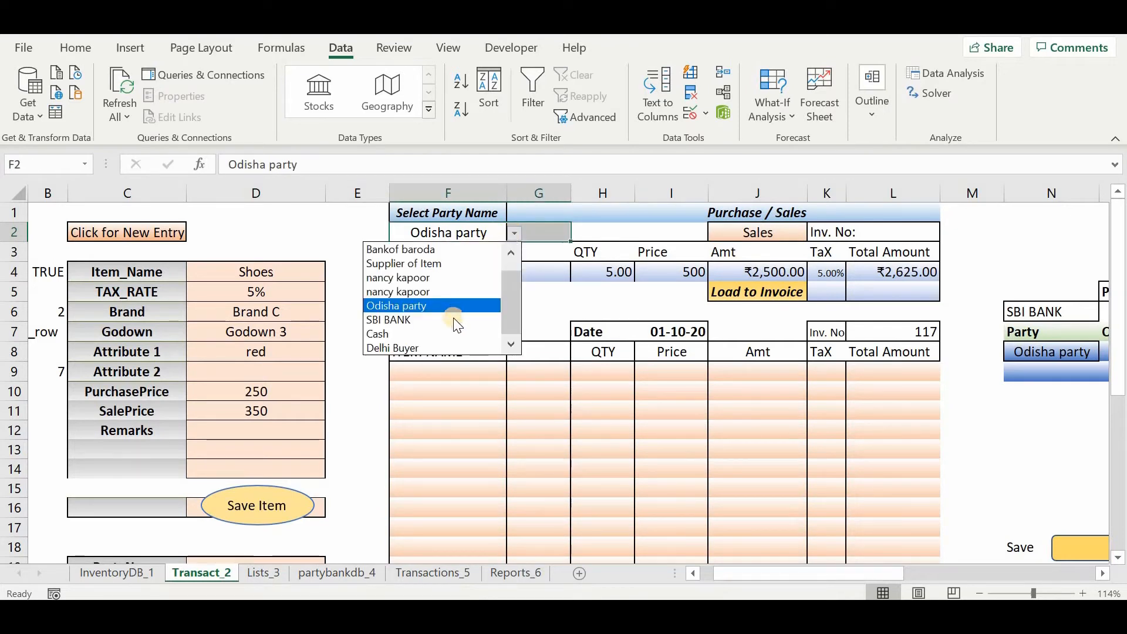
click(446, 347)
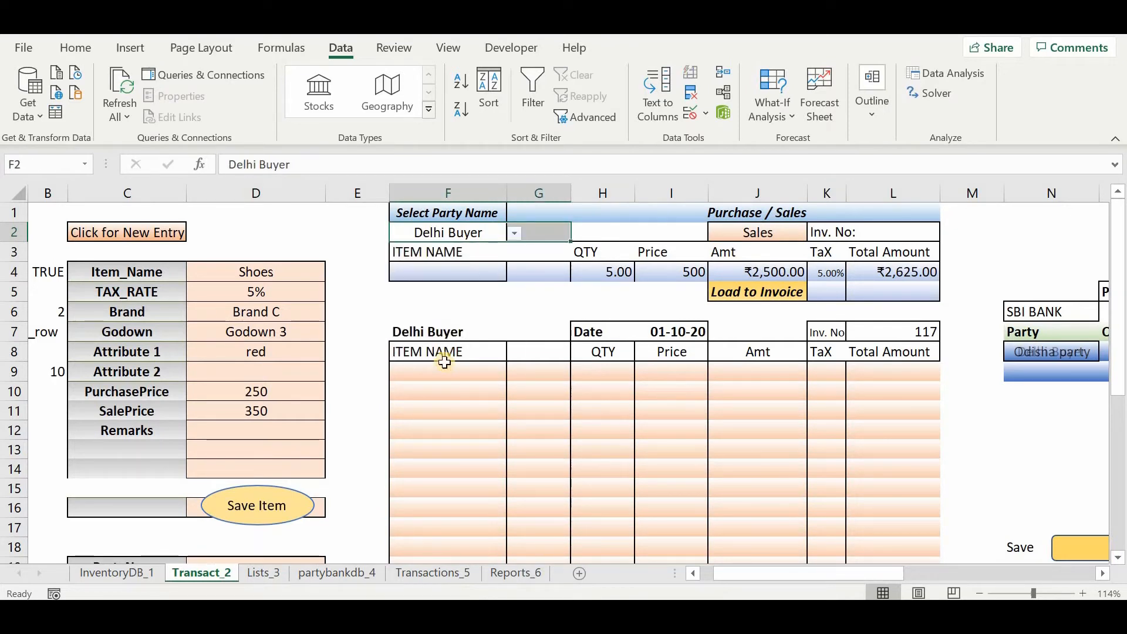
click(445, 370)
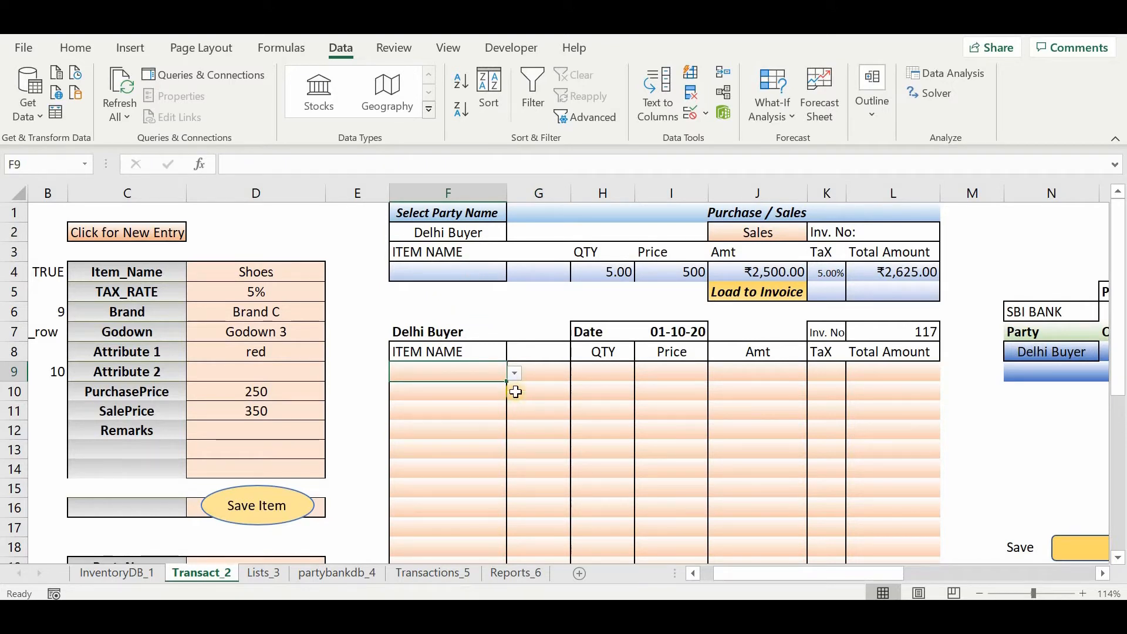
Choose Shirts from the filtered item list in F4 and load the line with quantity 5 and price 500 to the invoice.
click(495, 269)
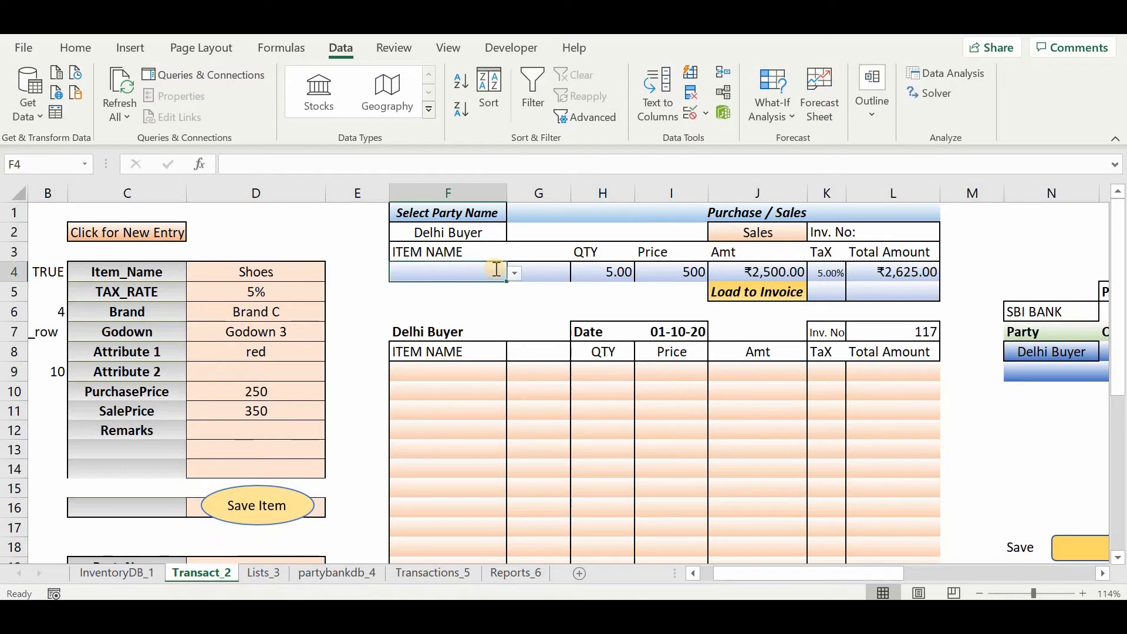
text(pant)
key(Escape)
text(s)
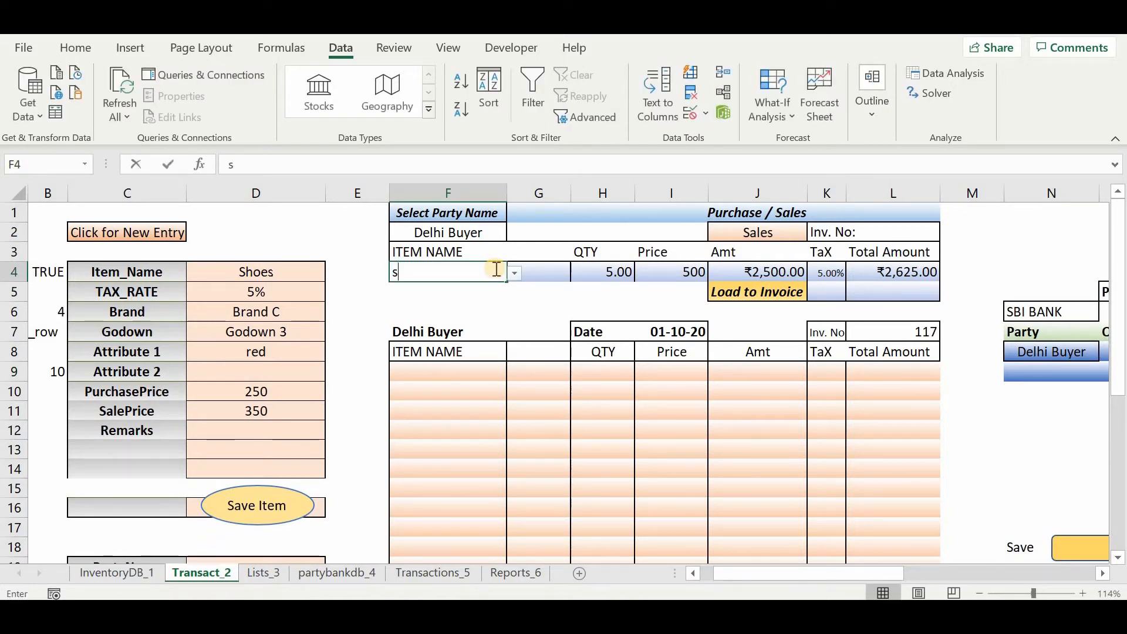
text(hir)
key(Return)
key(Up)
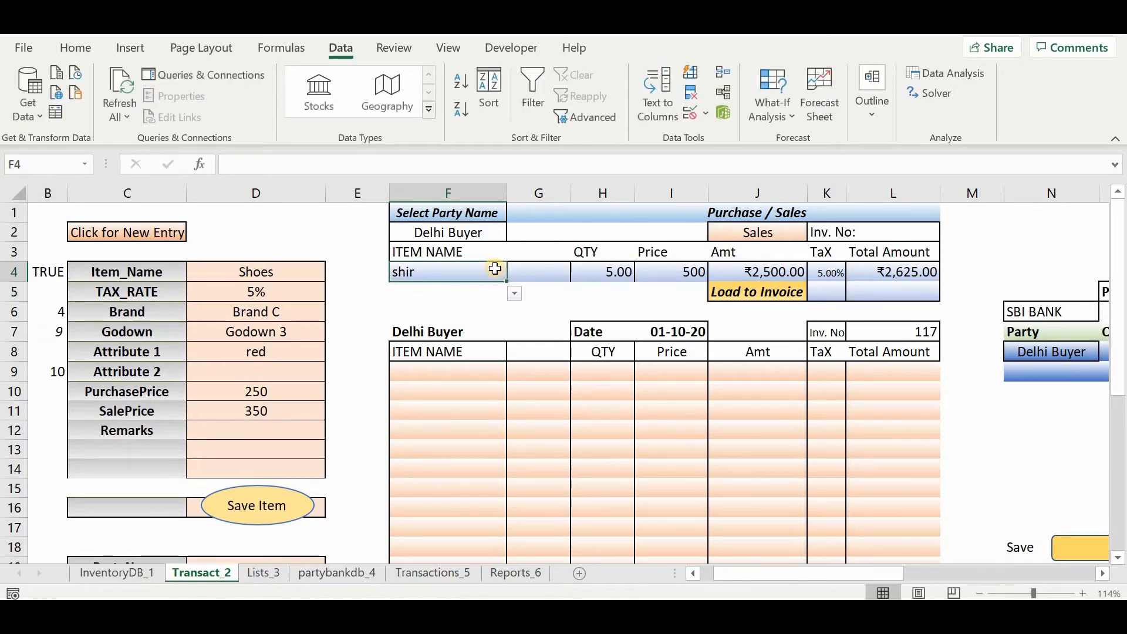
key(alt+Down)
key(Return)
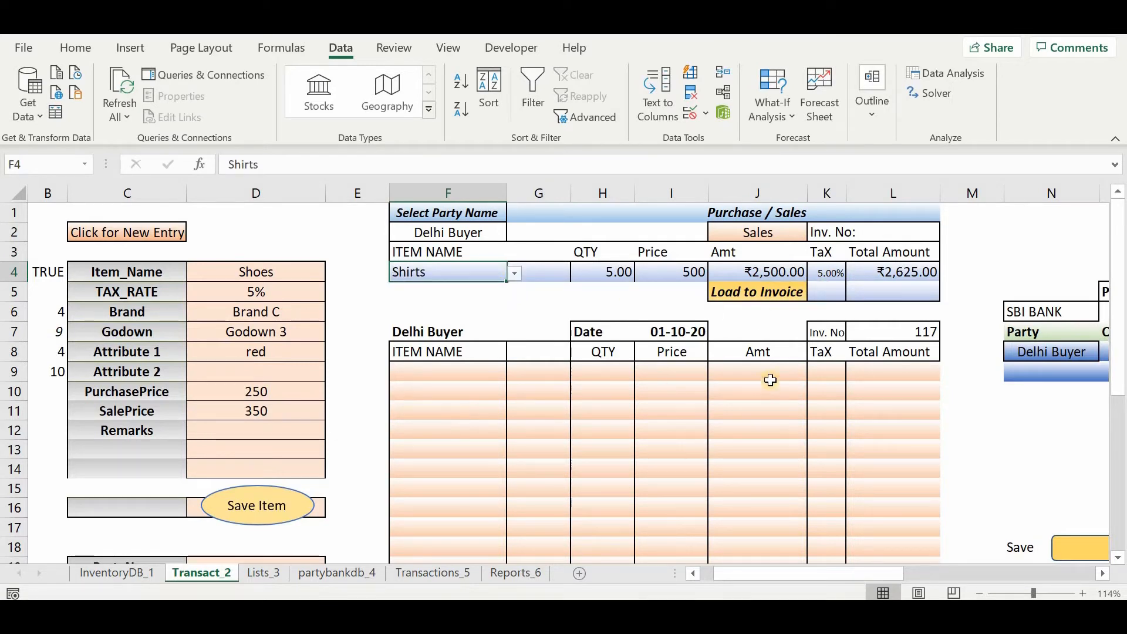
click(749, 292)
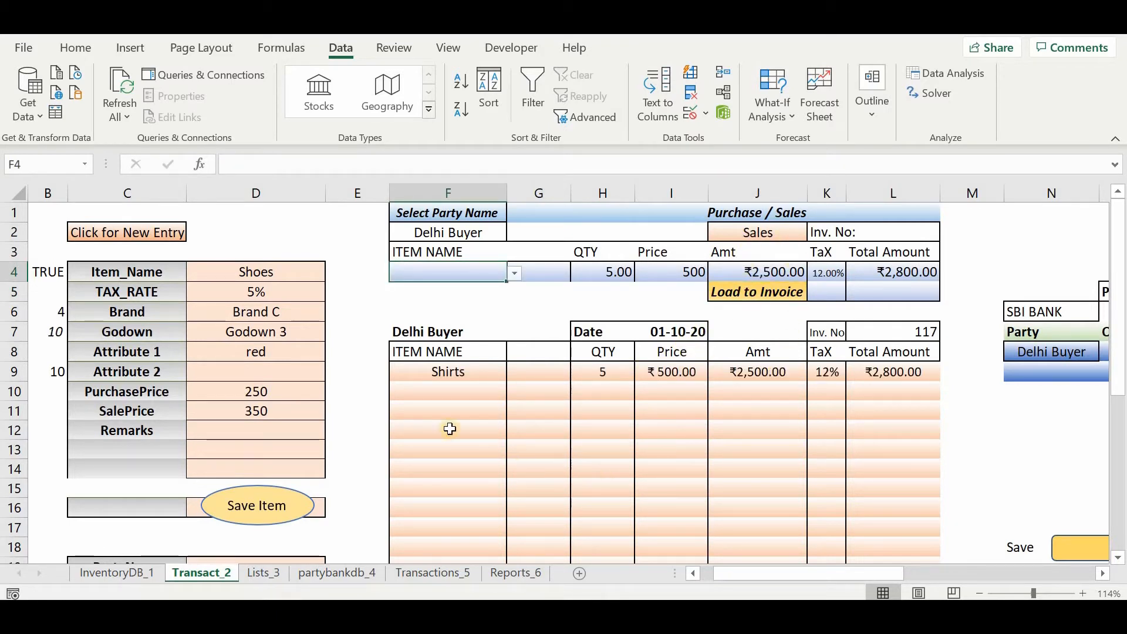
Enter Shoes directly in F10 as the second item of the Delhi Buyer sales invoice.
click(435, 389)
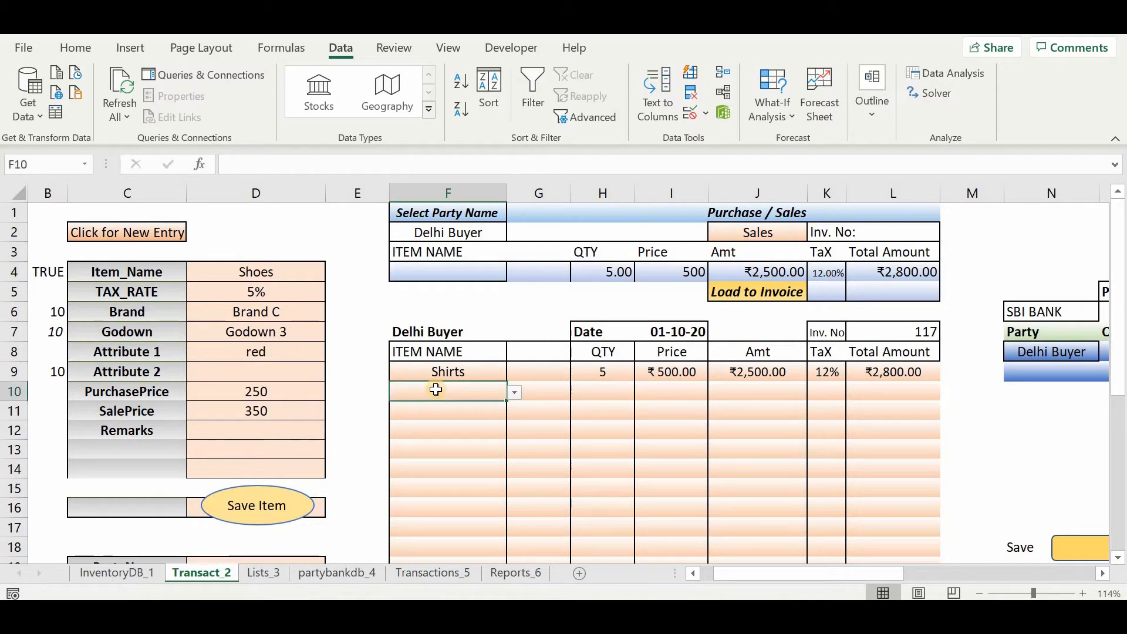
text(Sho)
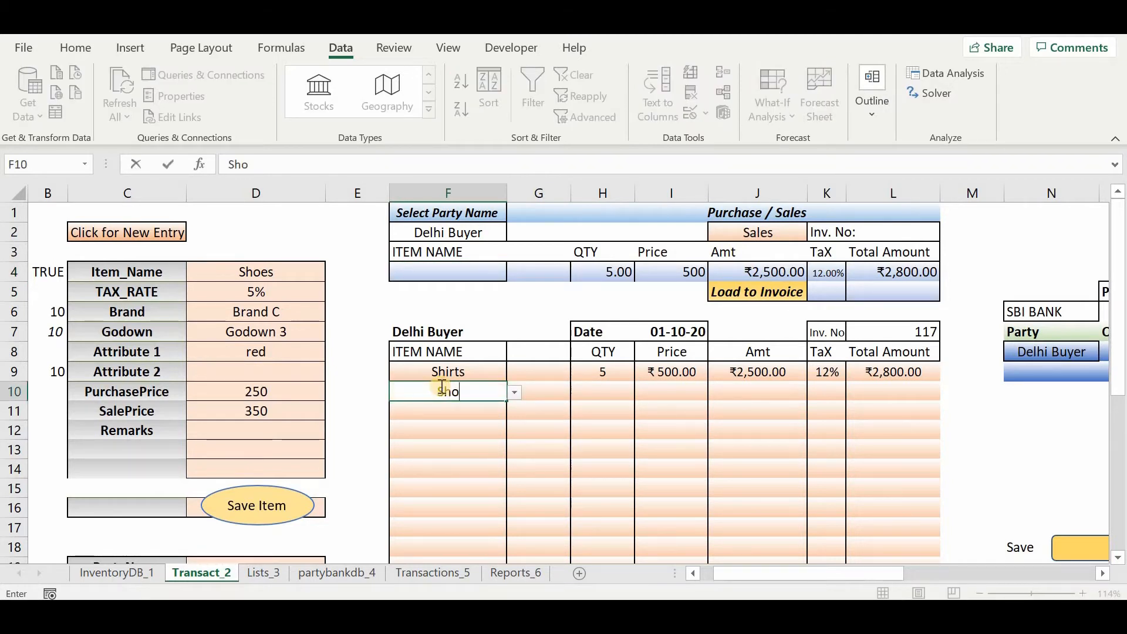
text(es)
key(Tab)
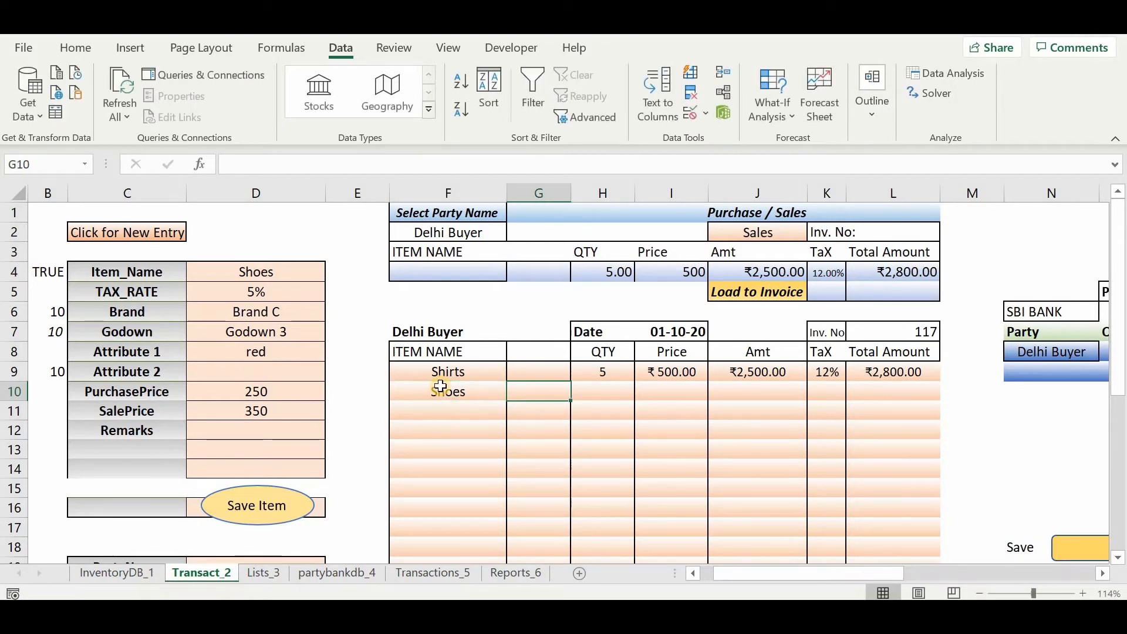
Enter quantity 3, price 800 and amount 2400 for the Shoes line in row 10 of the sales invoice.
key(Tab)
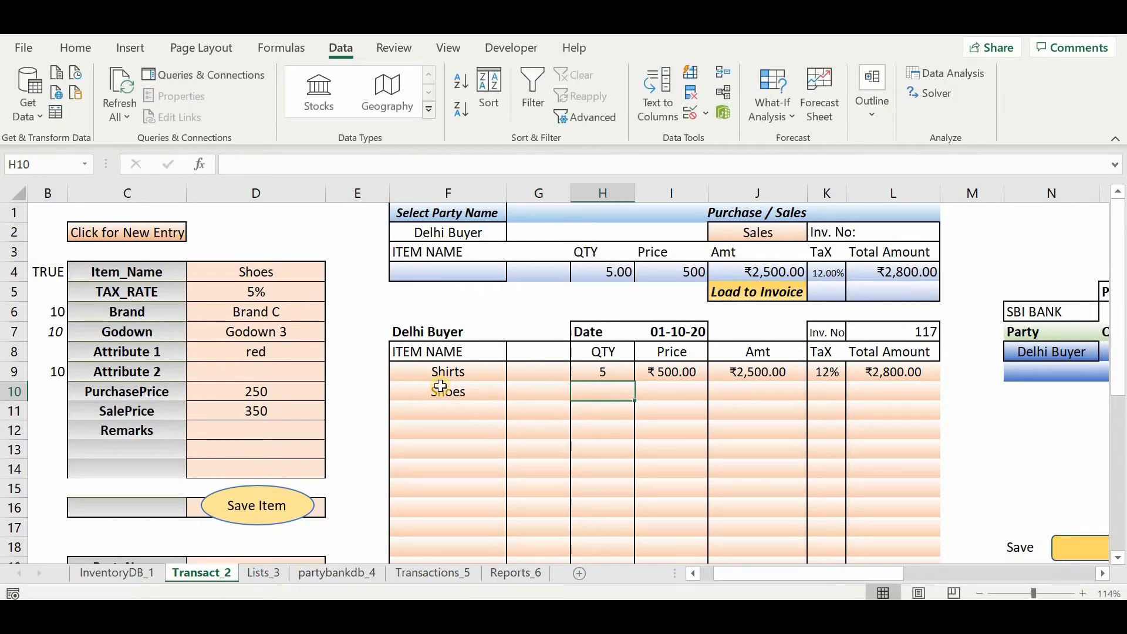
text(3)
key(Tab)
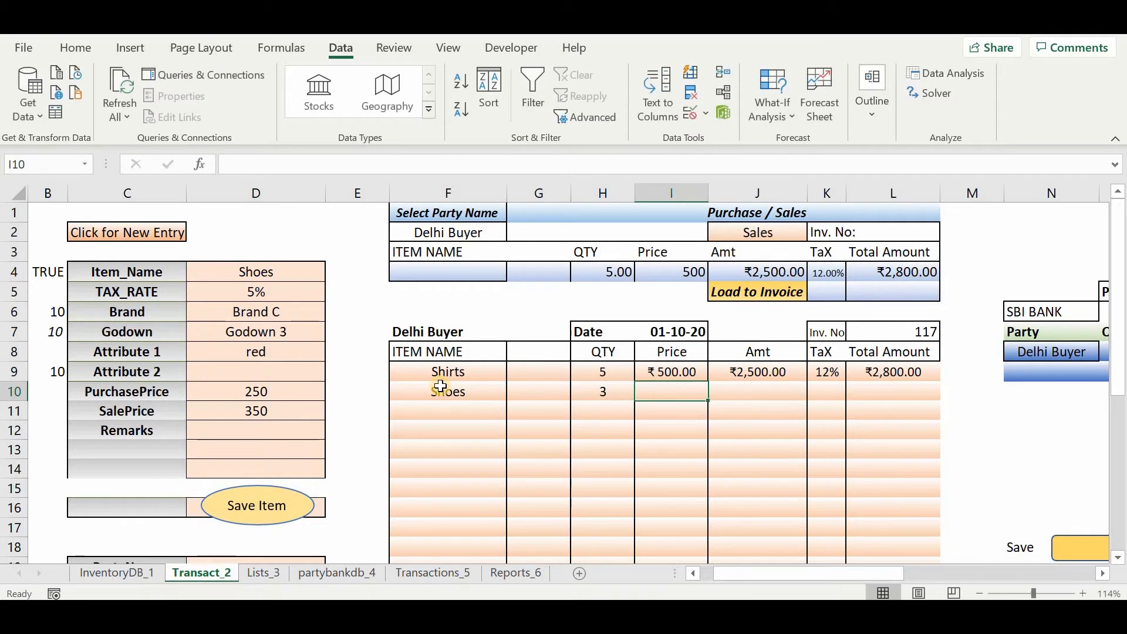
text(800)
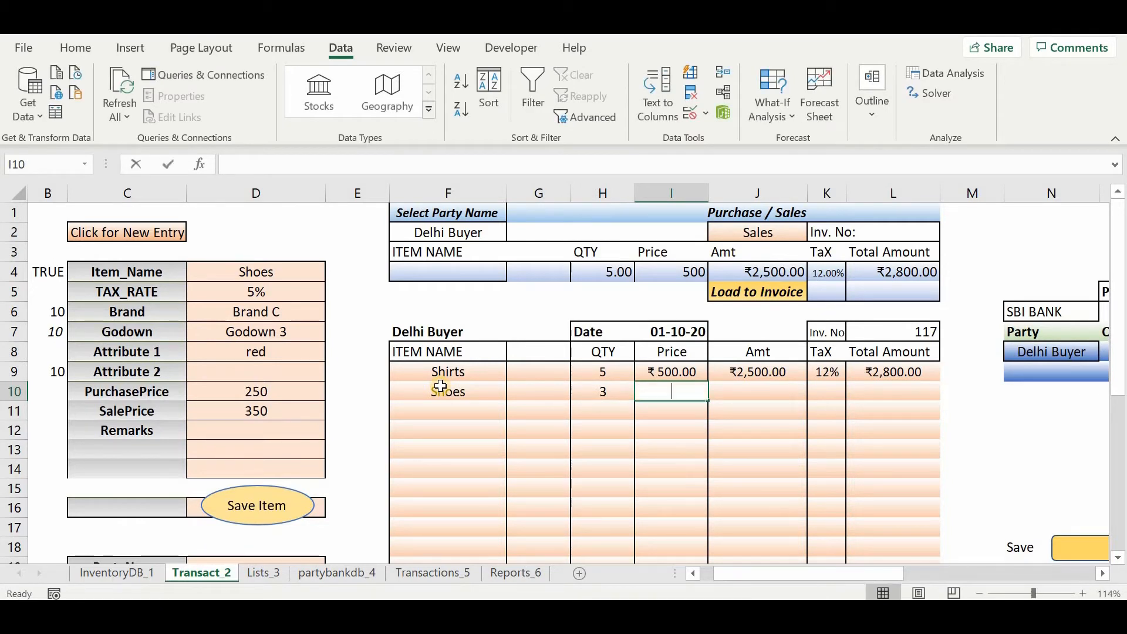
key(Tab)
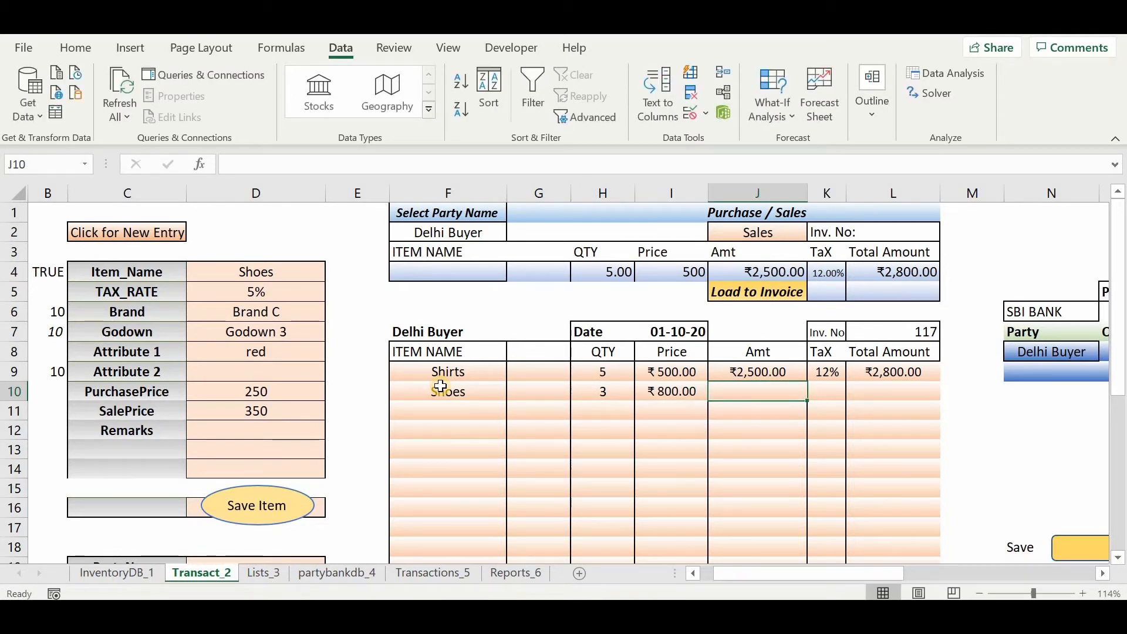
text(2400)
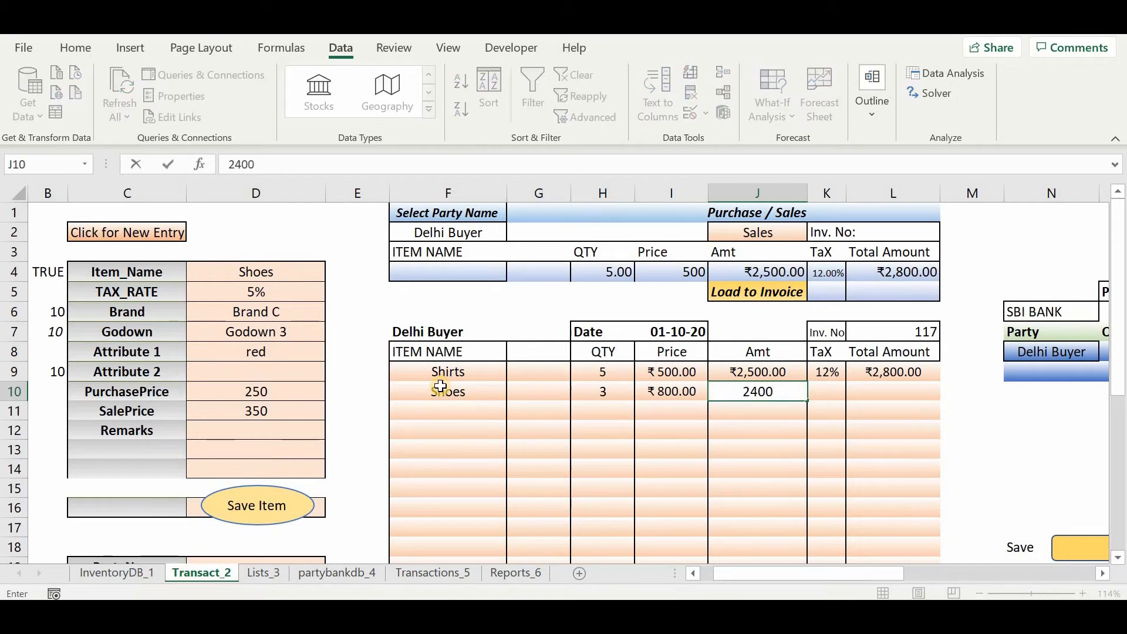
key(Tab)
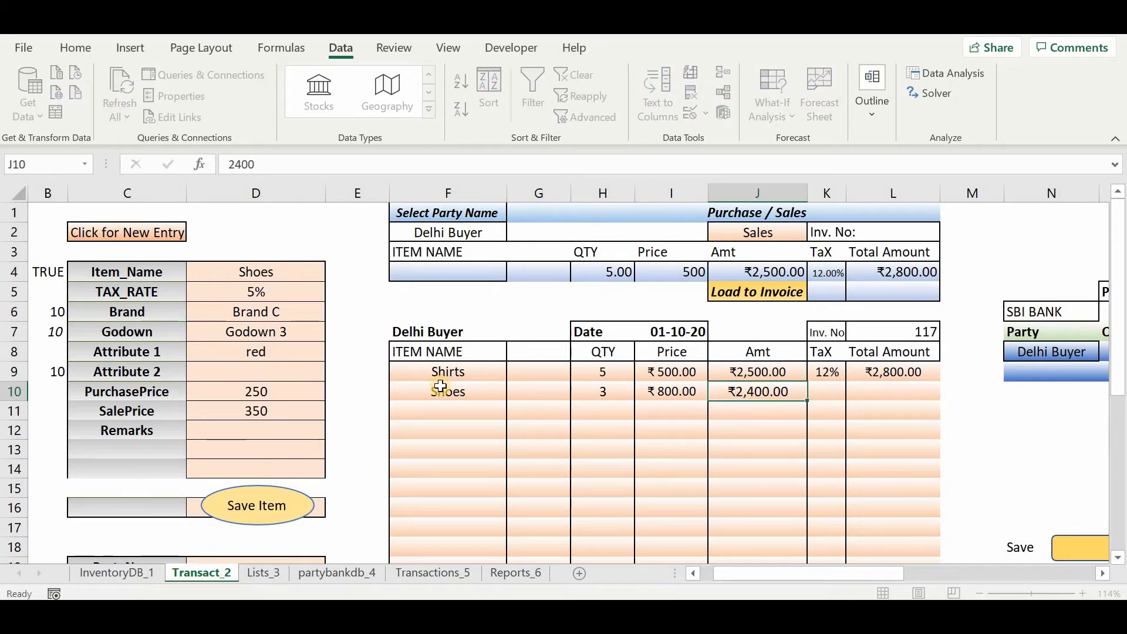
Set the tax rate of the Shoes line to 5% in K10 and go to its Total Amount cell L10.
key(Up)
key(Down)
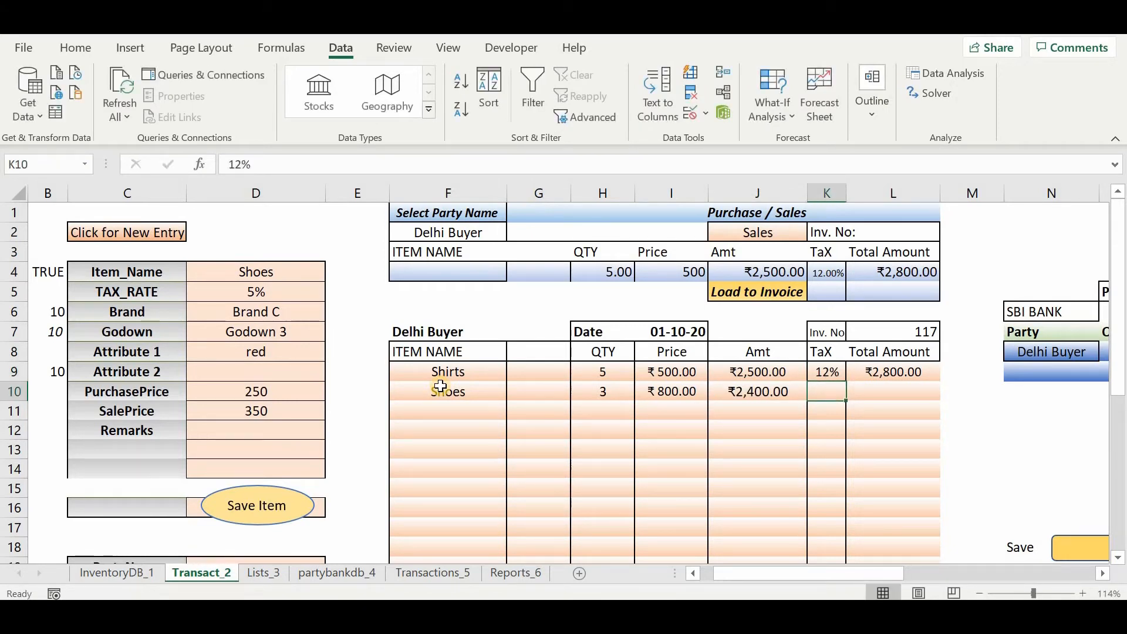
text(=)
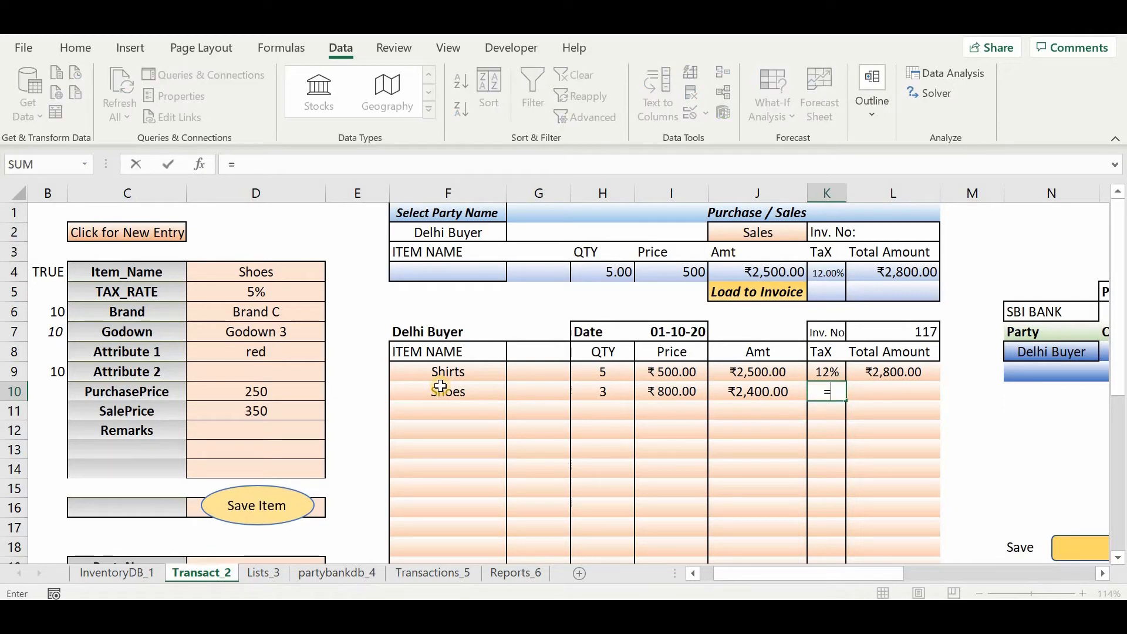
key(Escape)
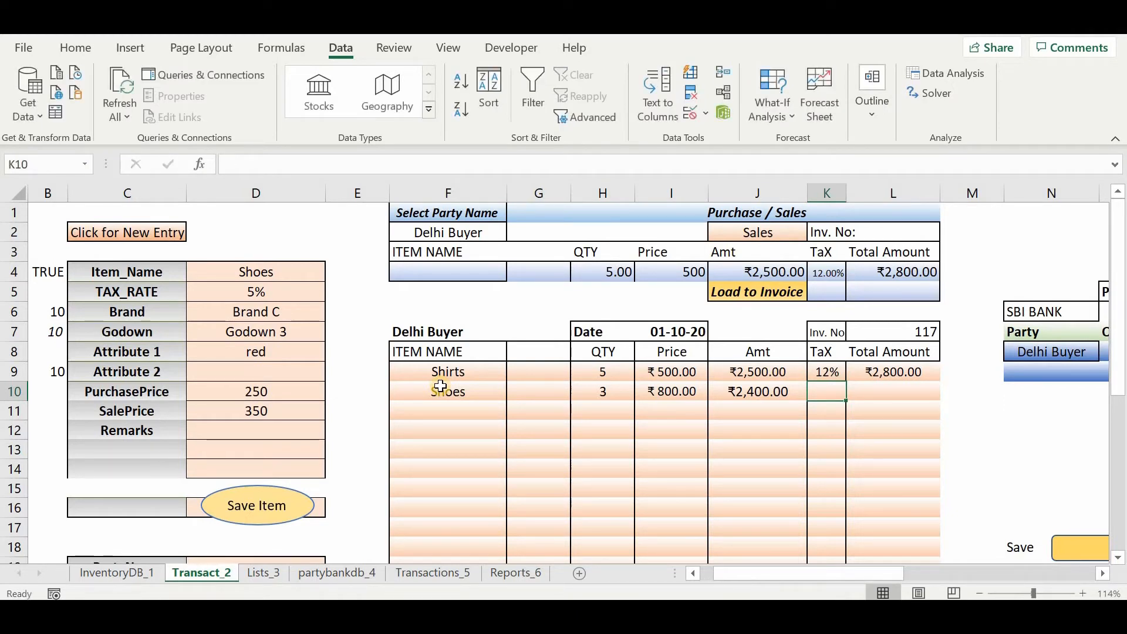
text(5)
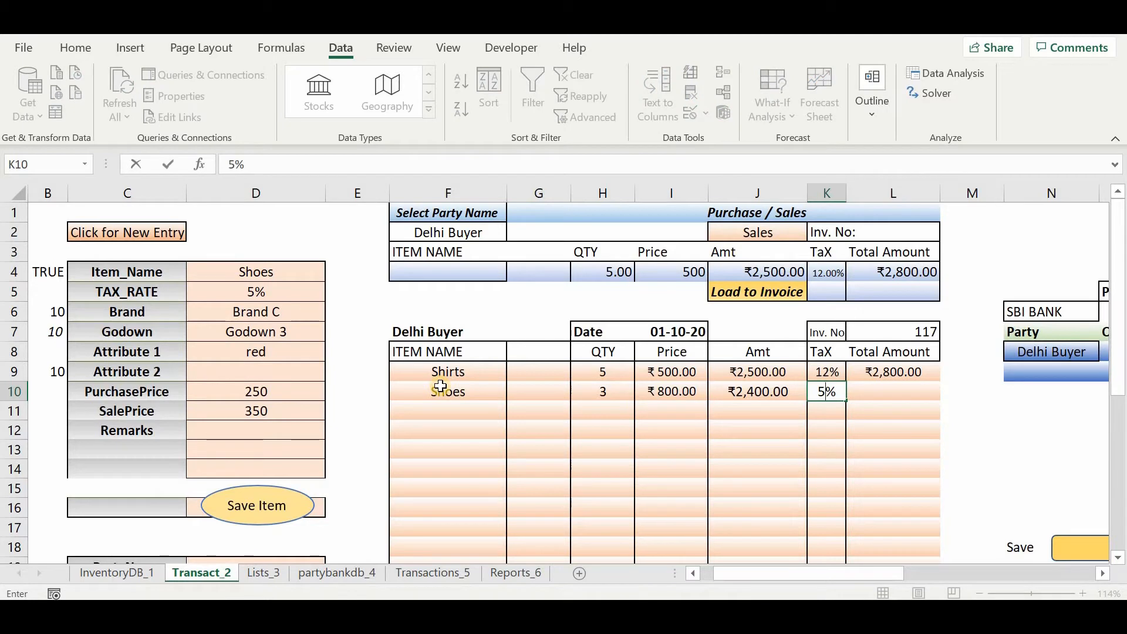
key(Return)
key(Up)
key(Left)
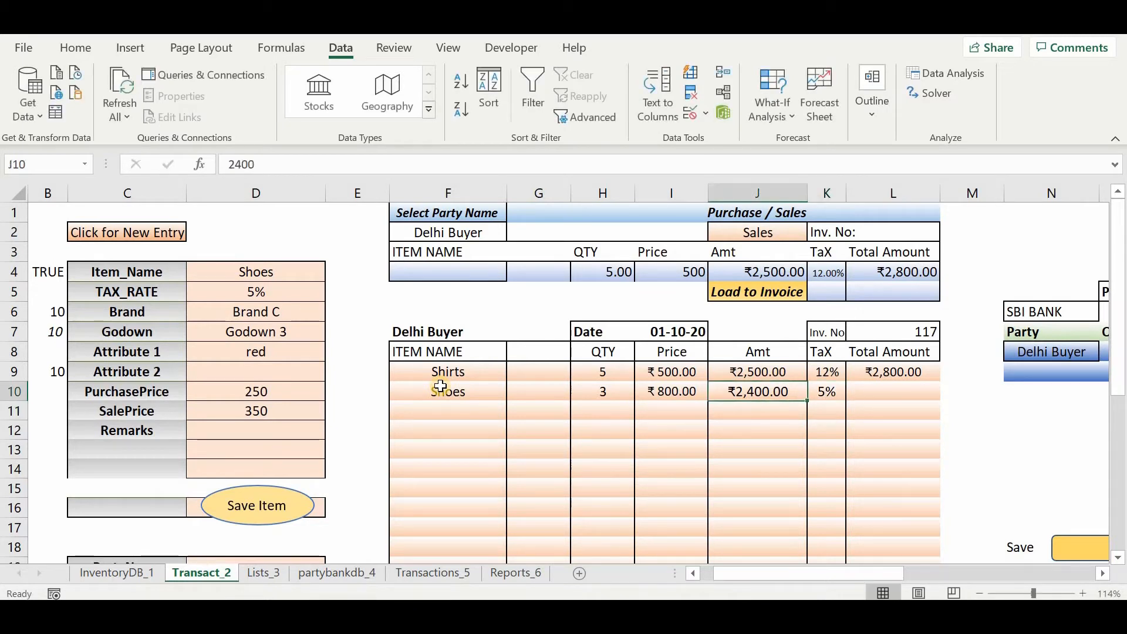
key(Right)
key(Right)
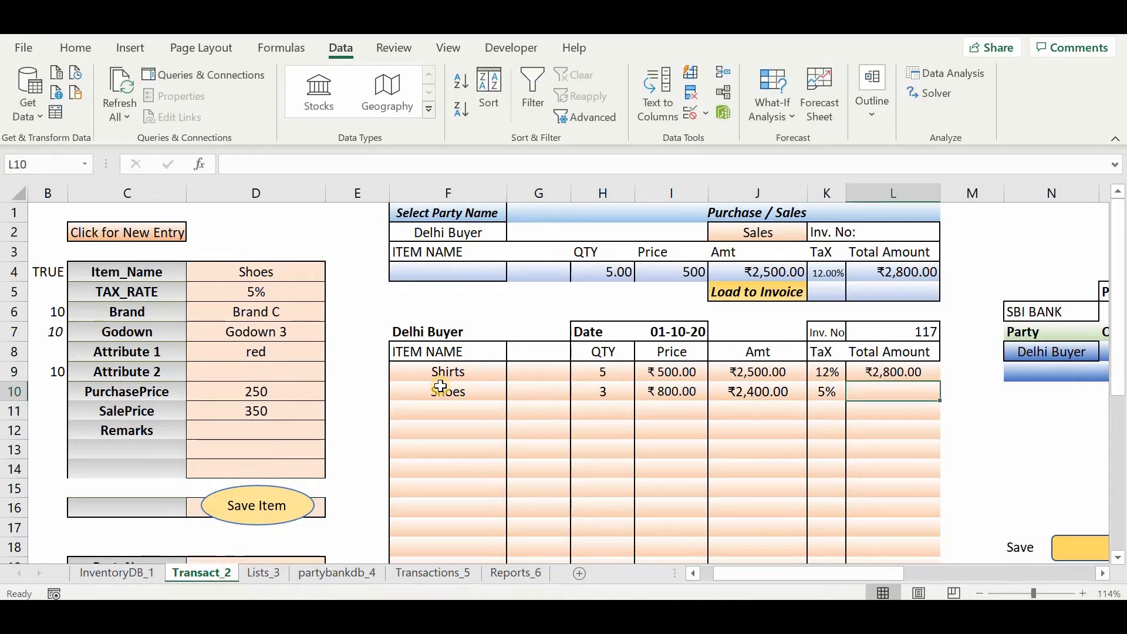
text(252)
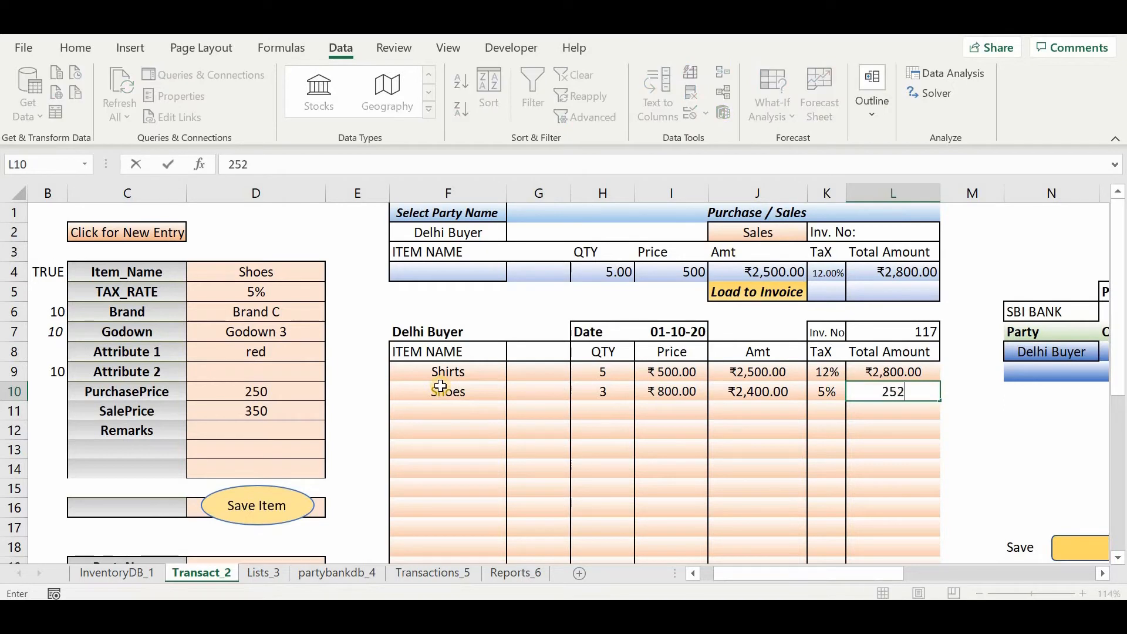
key(BackSpace)
key(BackSpace)
key(BackSpace)
Enter the formula =J10*(1+K10) in L10 as the tax-inclusive total of the Shoes line.
text(=)
key(Left)
key(Left)
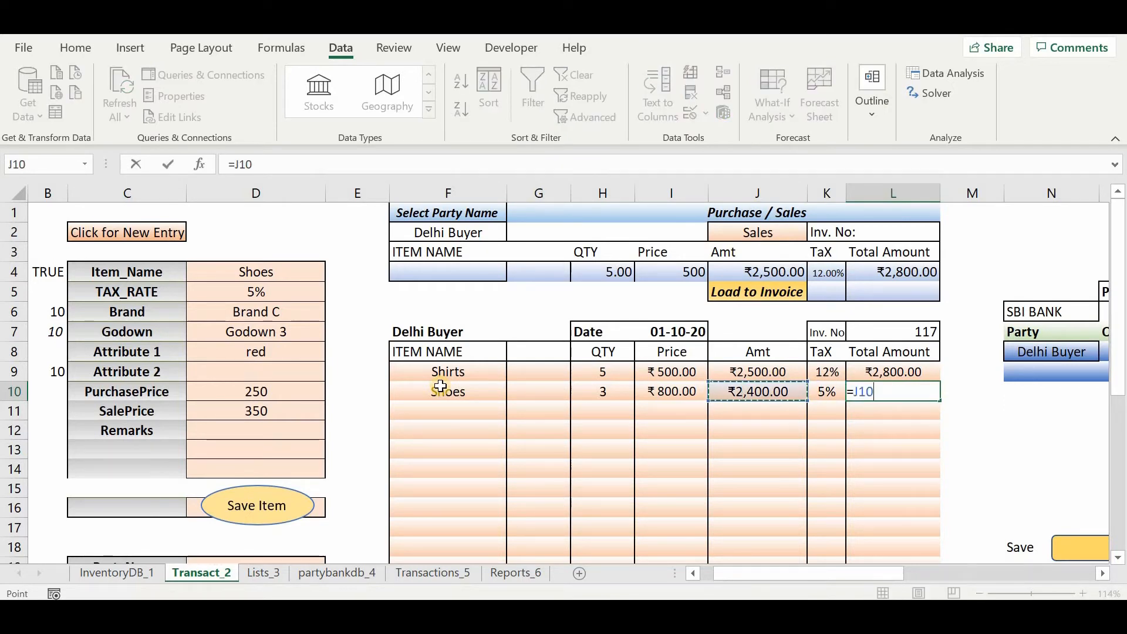
text(*(1+)
key(Left)
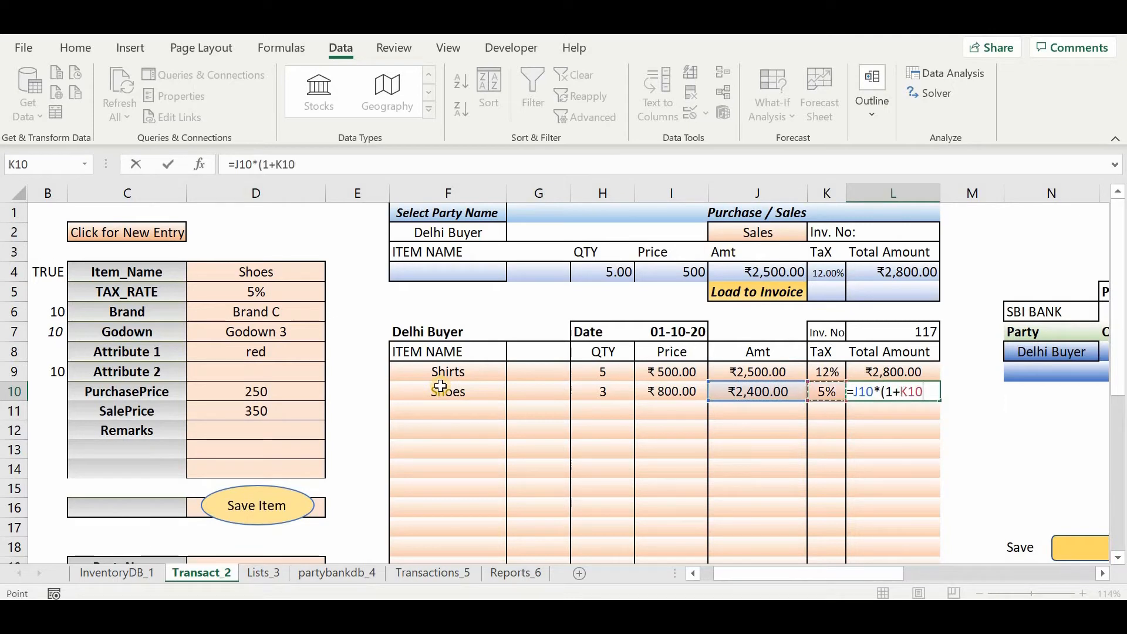
text())
key(ctrl+Return)
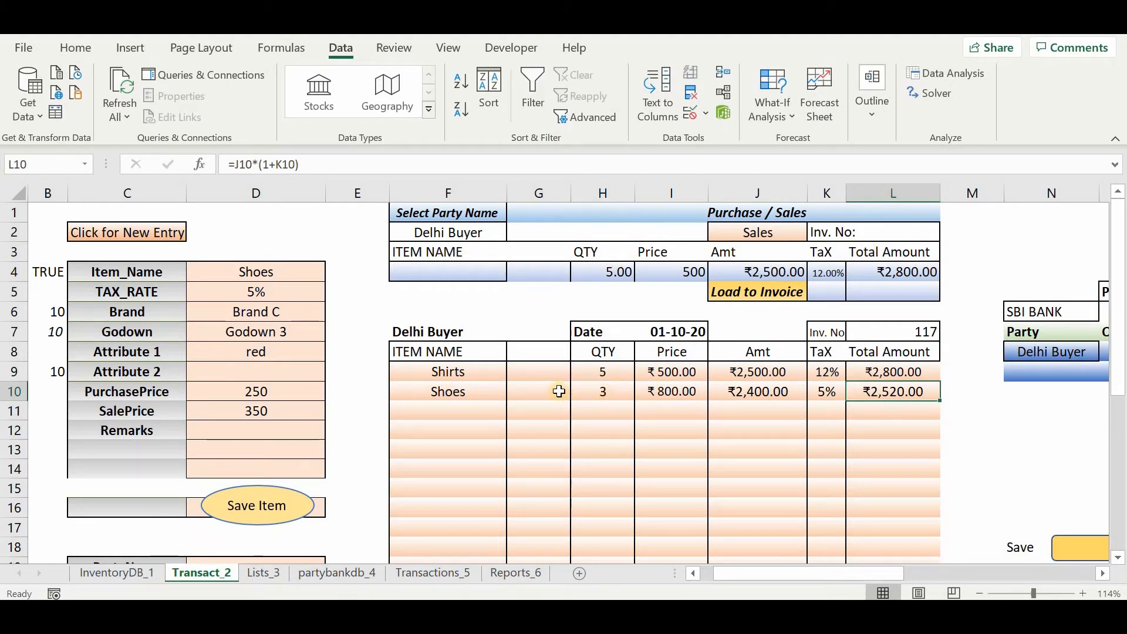
Finalise the Delhi Buyer sales bill to add its subtotal, IGST and total rows below the items.
scroll(712, 424, right, 2)
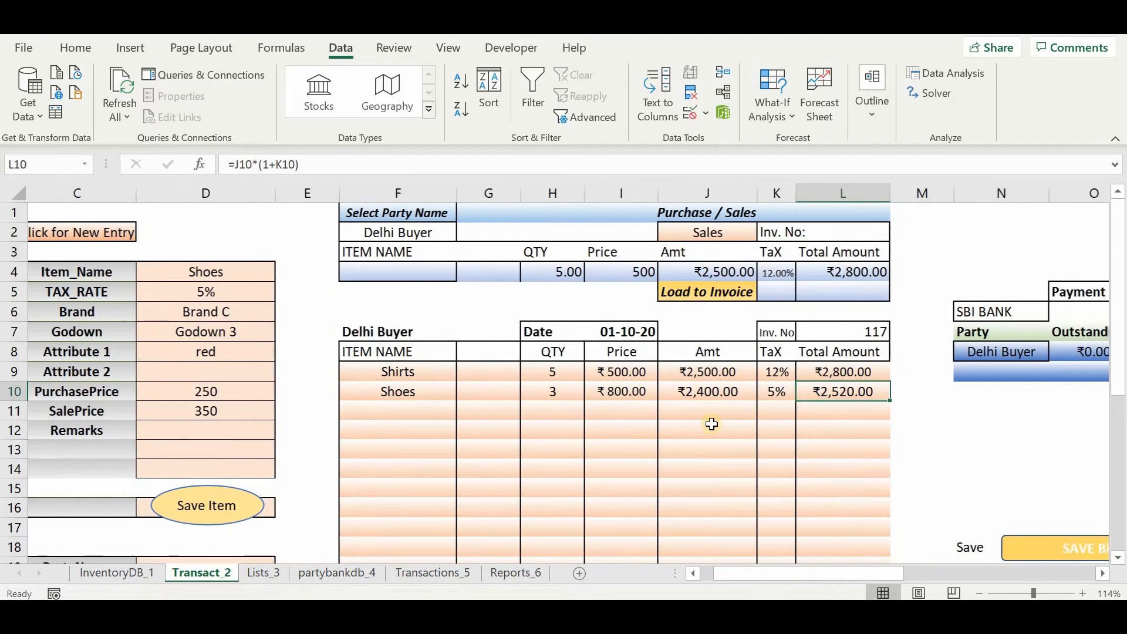
click(925, 467)
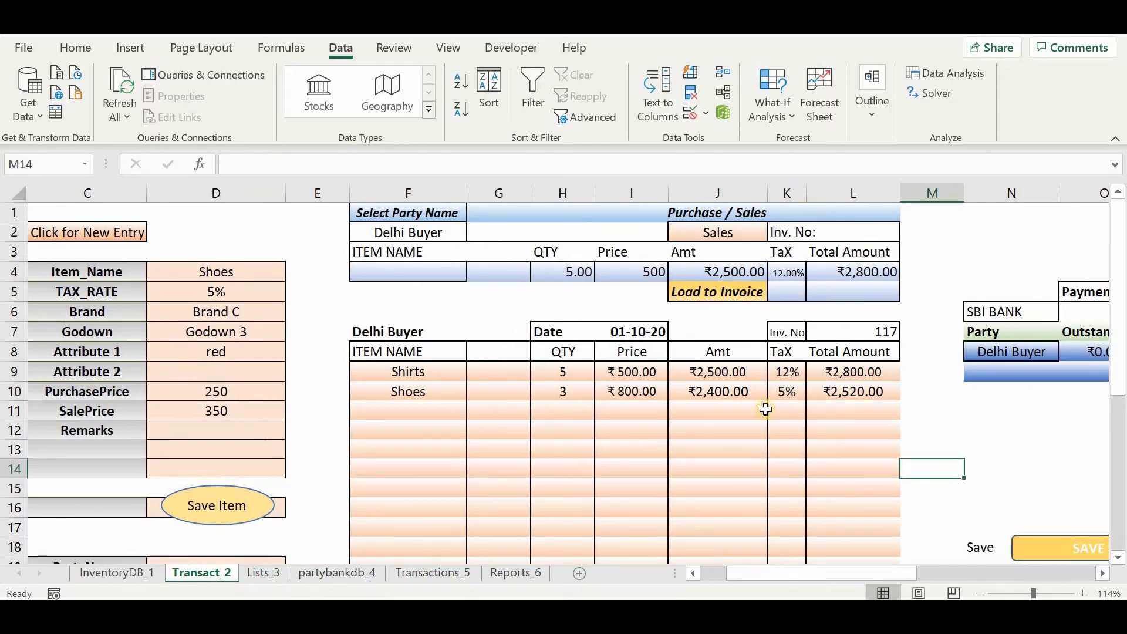
scroll(766, 411, right, 2)
scroll(769, 419, down, 1)
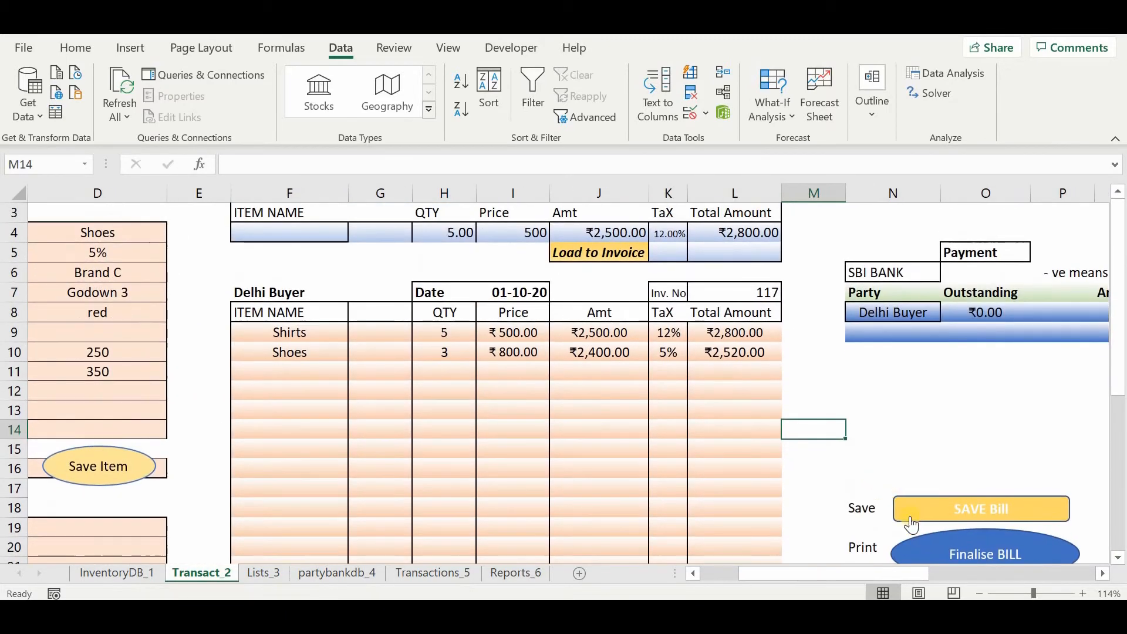
click(942, 551)
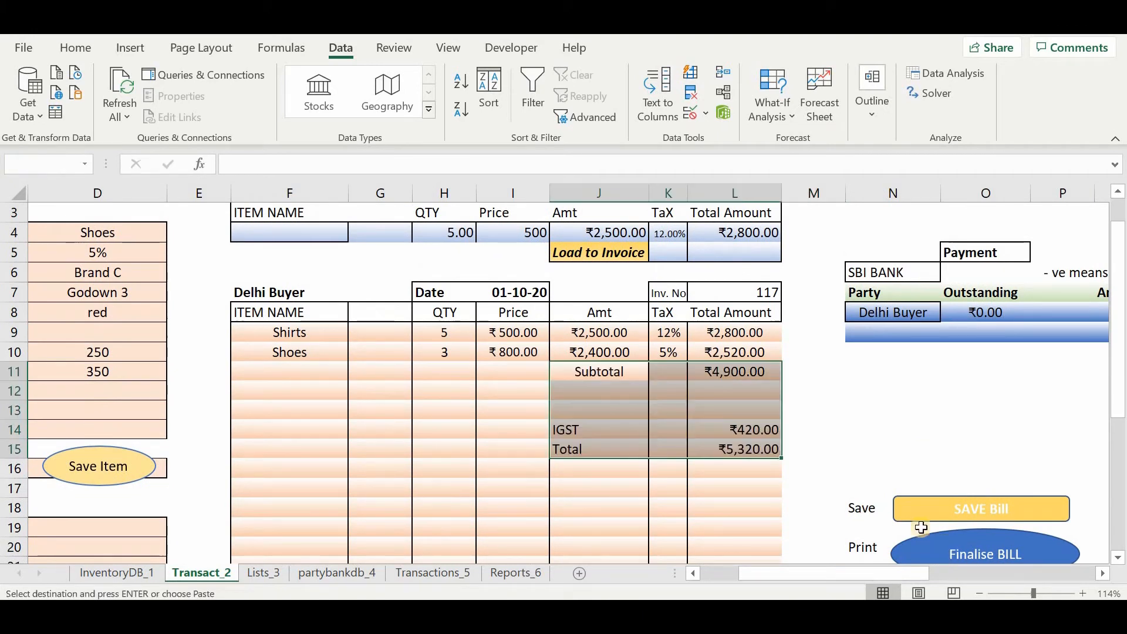
Save the finalised Delhi Buyer bill and check its recorded entry across the columns of the Transactions_5 sheet.
click(825, 395)
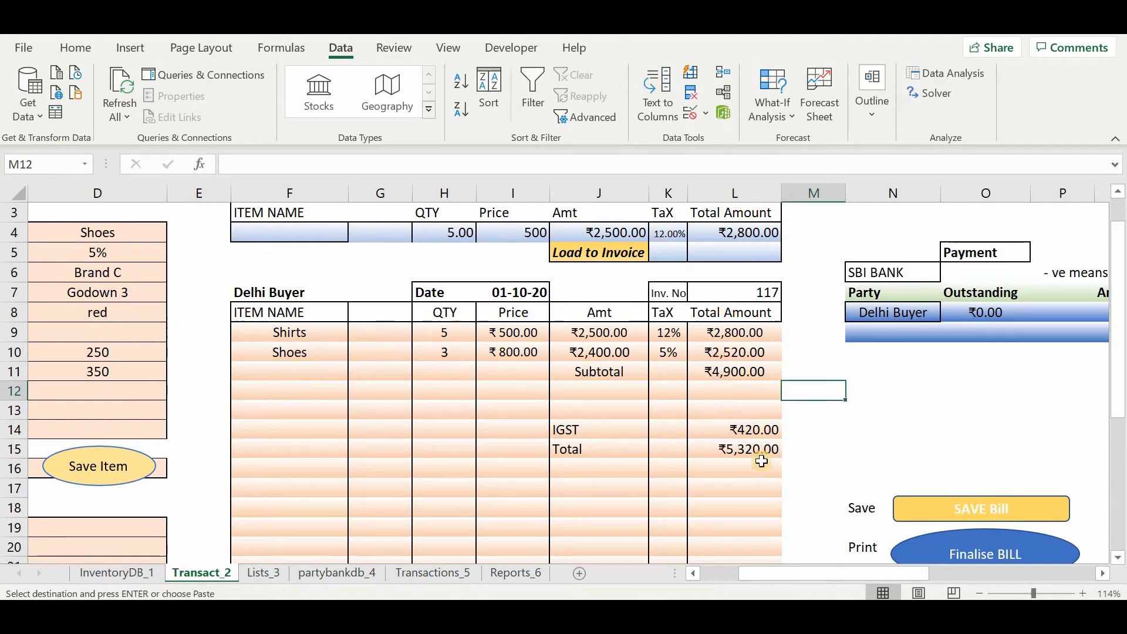
scroll(762, 461, right, 2)
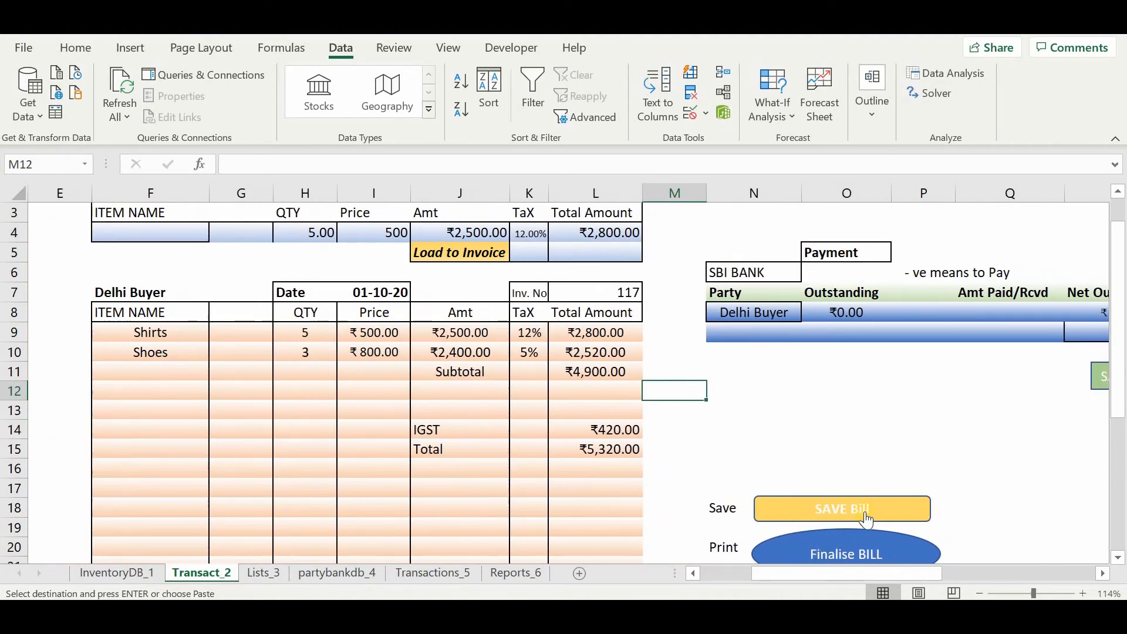
click(868, 518)
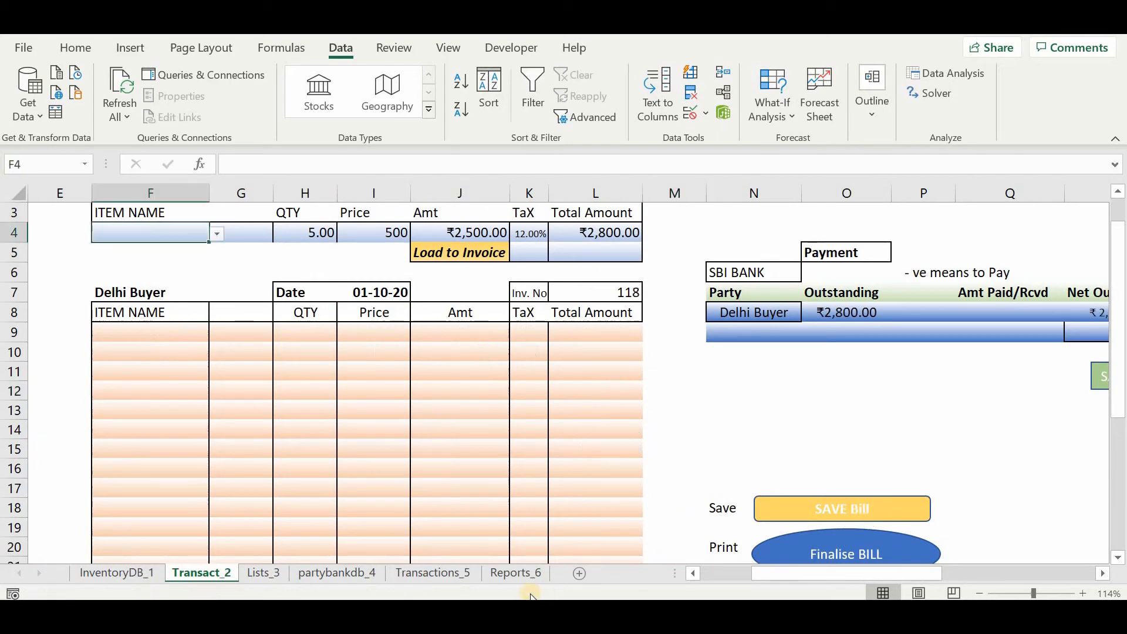
click(431, 573)
scroll(642, 448, right, 6)
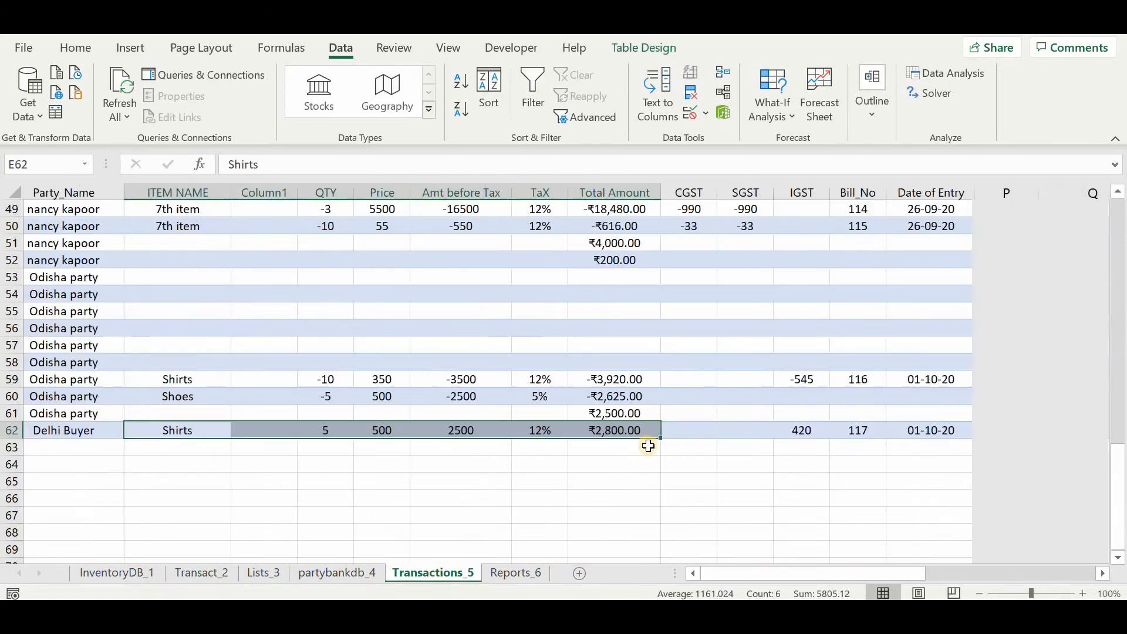
scroll(648, 446, right, 3)
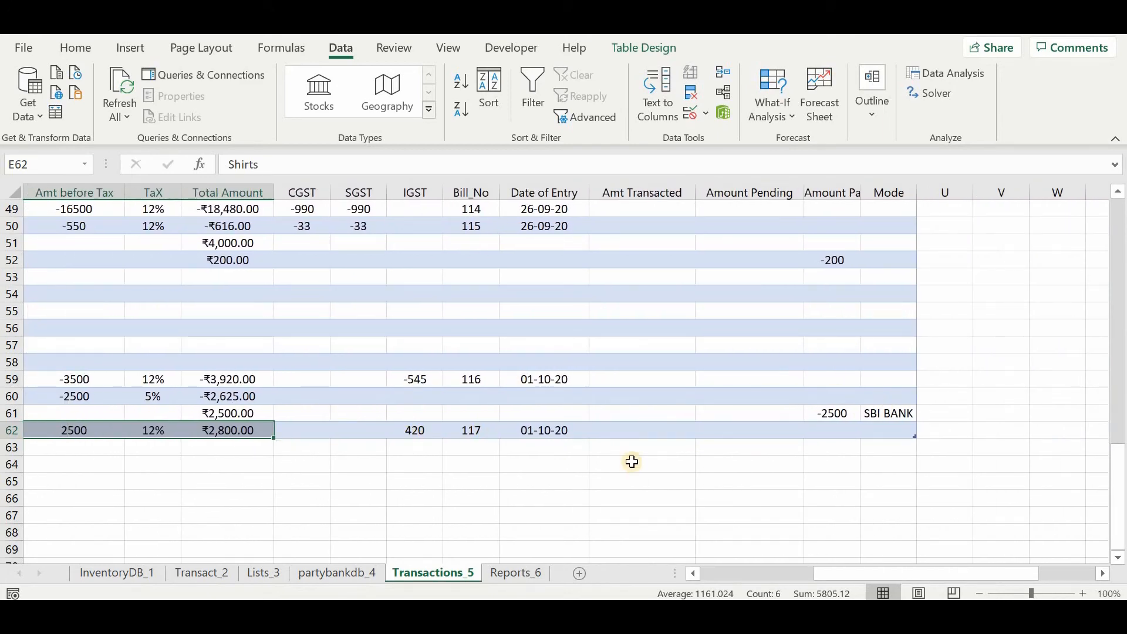
scroll(632, 462, left, 8)
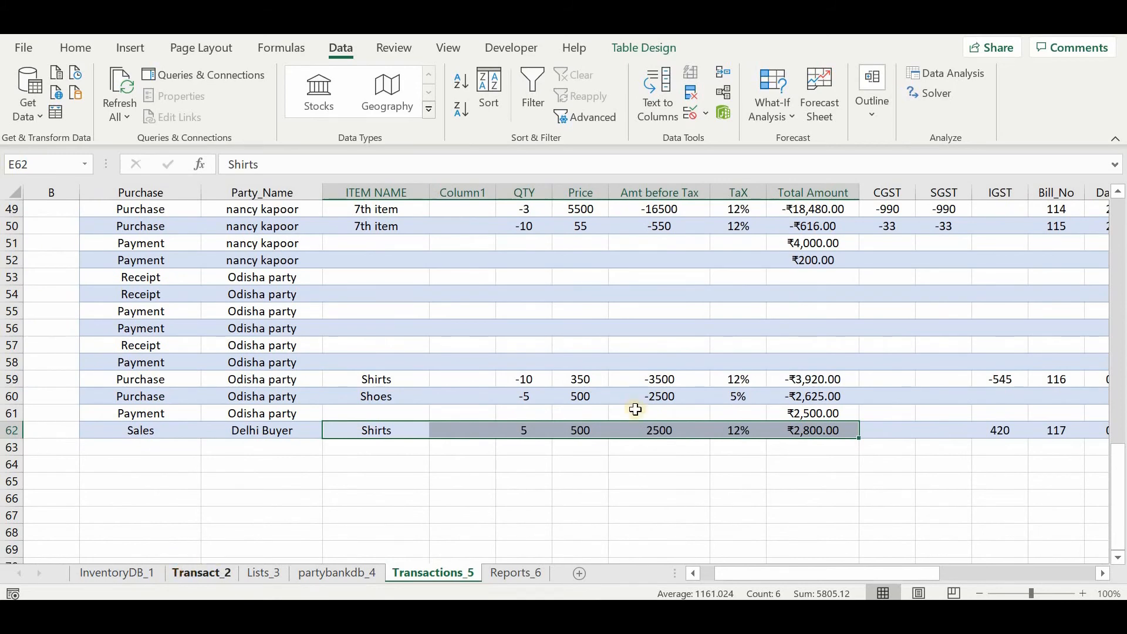
Return to the Transact_2 sheet and set the money transaction type in O5 to Receipt.
click(185, 569)
scroll(623, 342, right, 3)
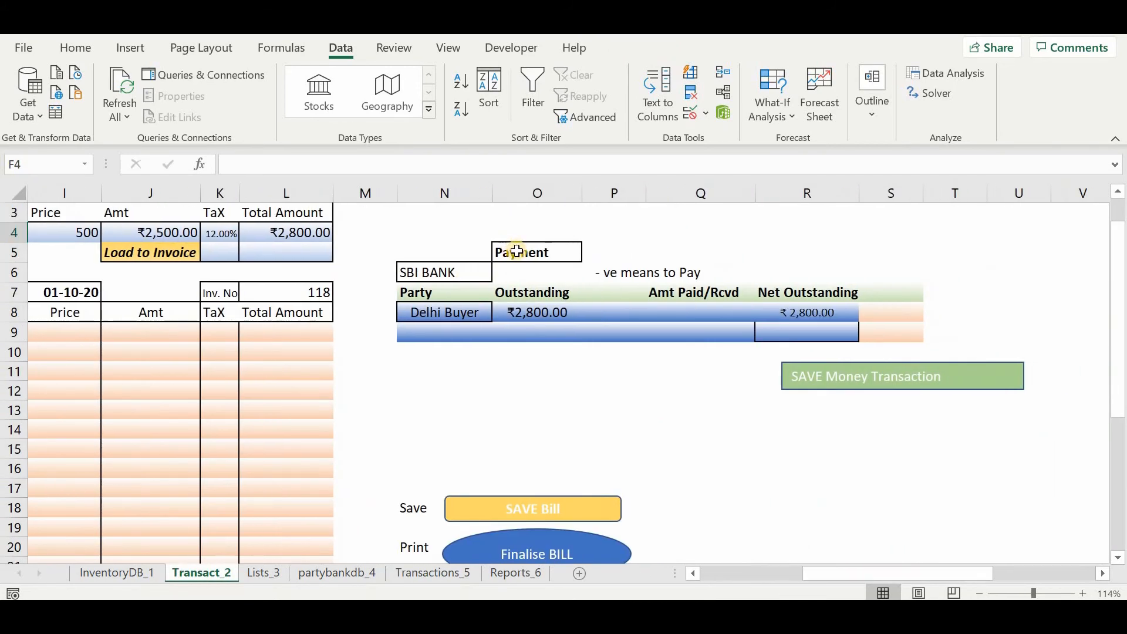
click(517, 252)
click(589, 254)
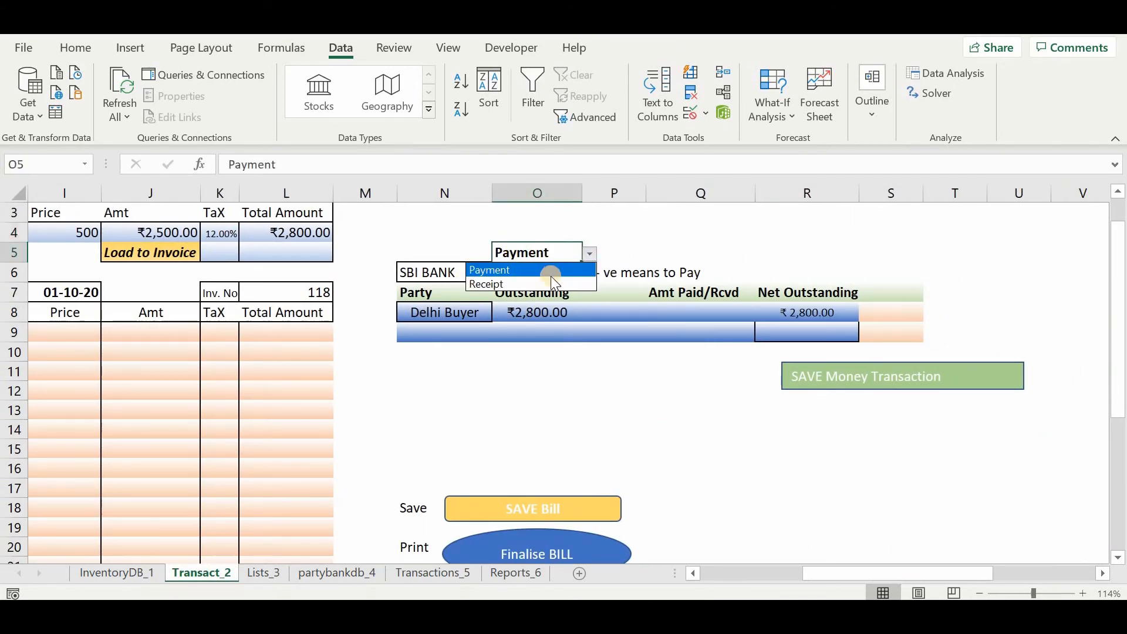
click(545, 281)
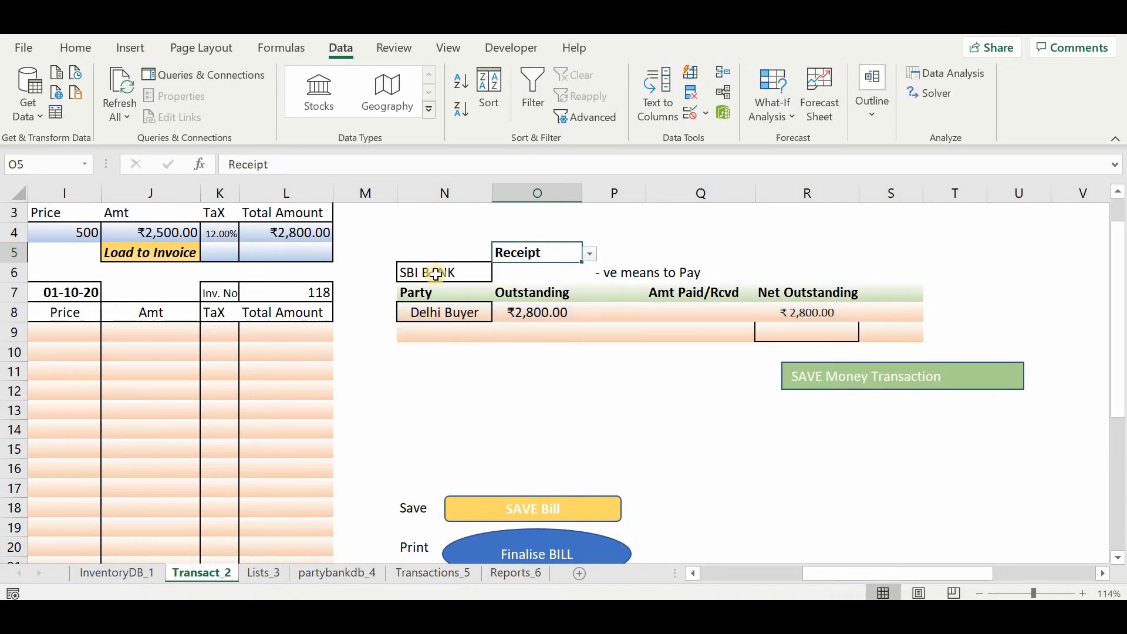
Examine the receipt's party reference in N8 and the party list in F2, keeping Delhi Buyer, and return to the receipt section.
click(449, 312)
scroll(151, 197, left, 4)
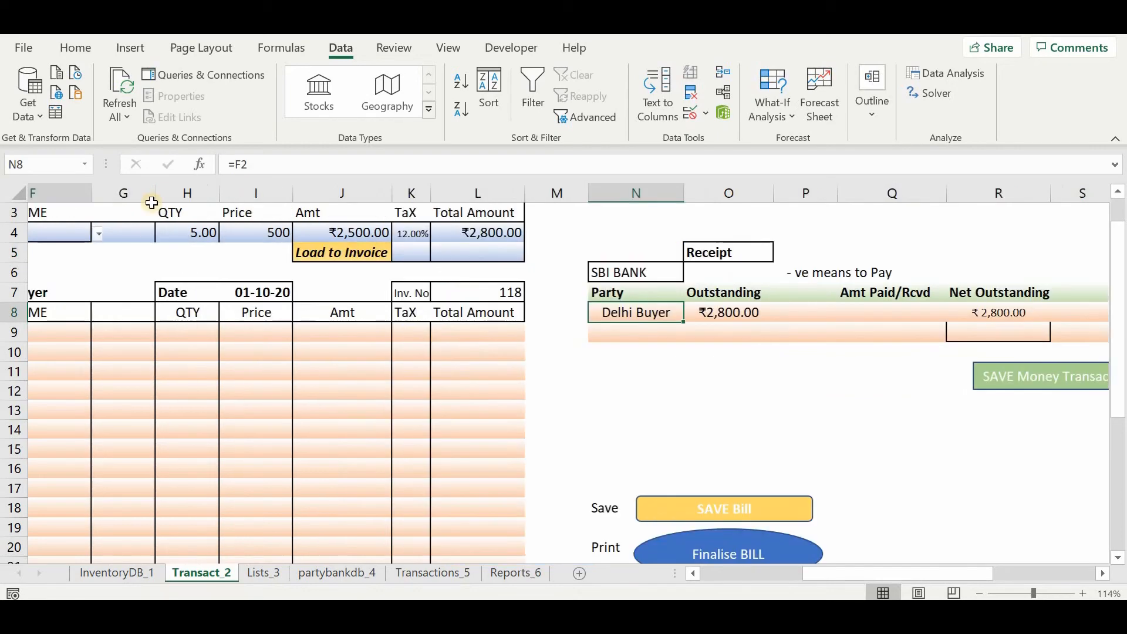
scroll(197, 221, up, 1)
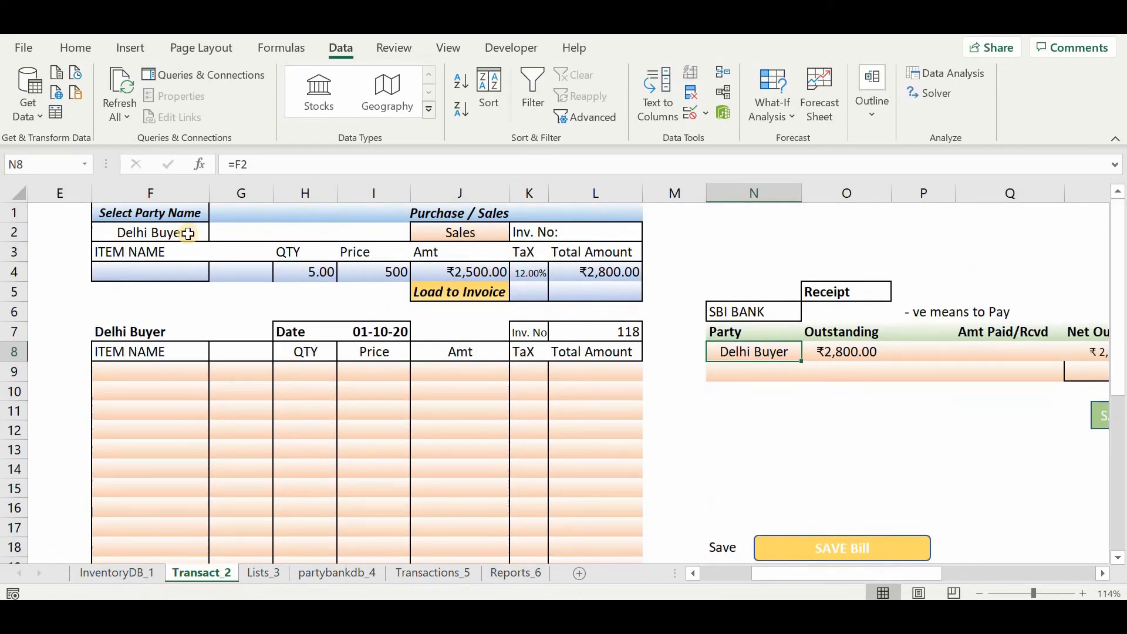
drag(206, 233, 215, 234)
click(216, 233)
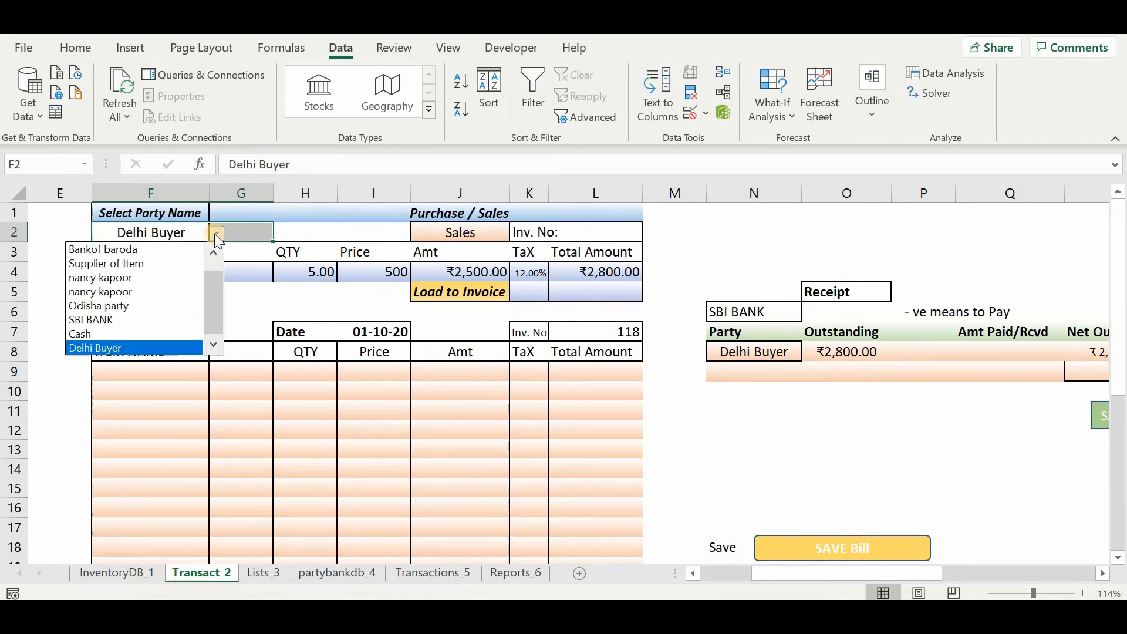
key(Escape)
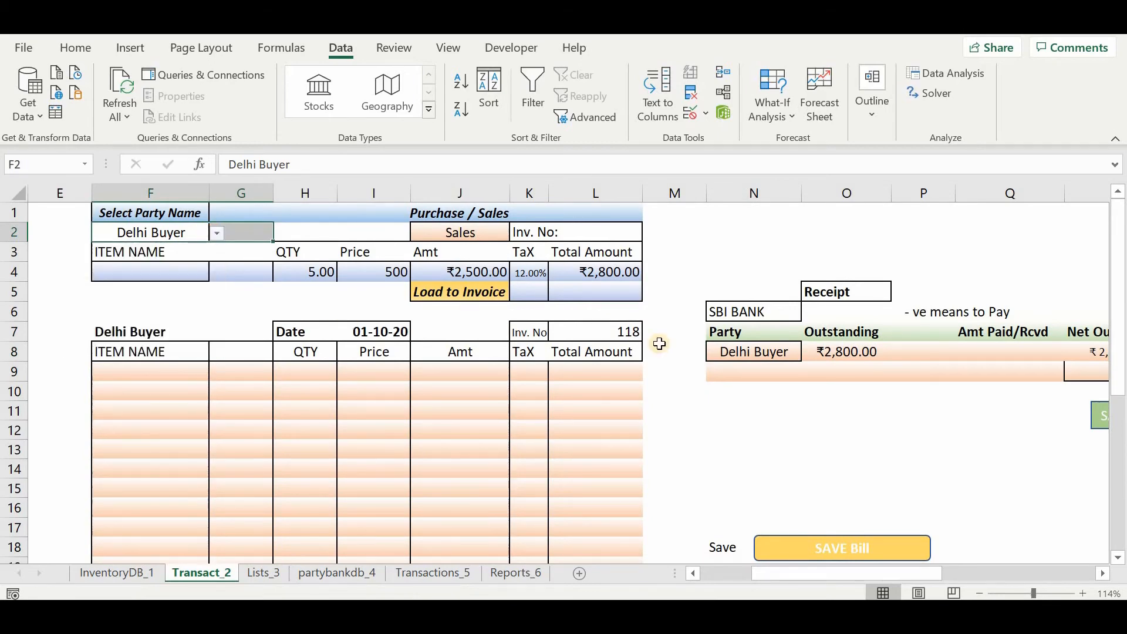
scroll(848, 272, right, 1)
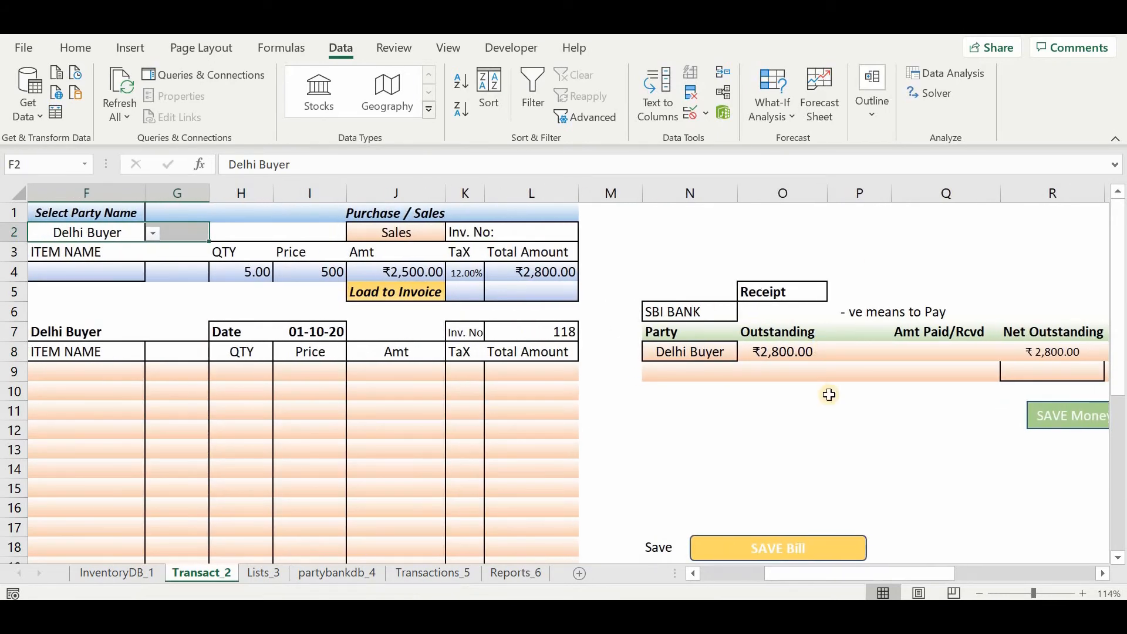
scroll(828, 395, right, 1)
click(739, 423)
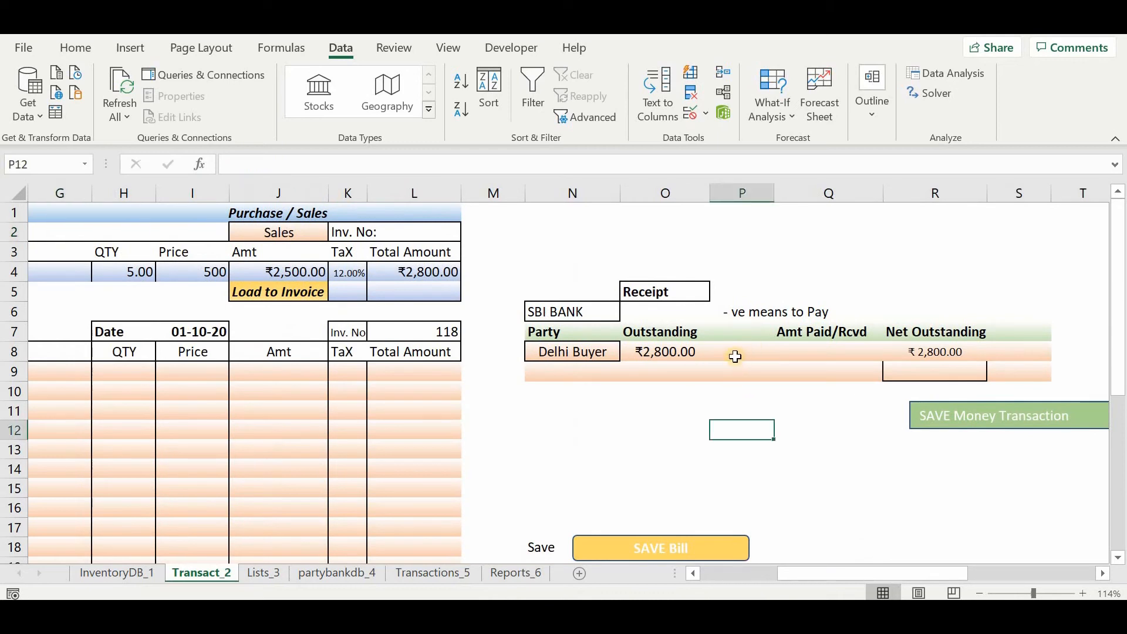
Switch the money transaction type in O5 to Payment and back to Receipt.
click(695, 291)
click(718, 293)
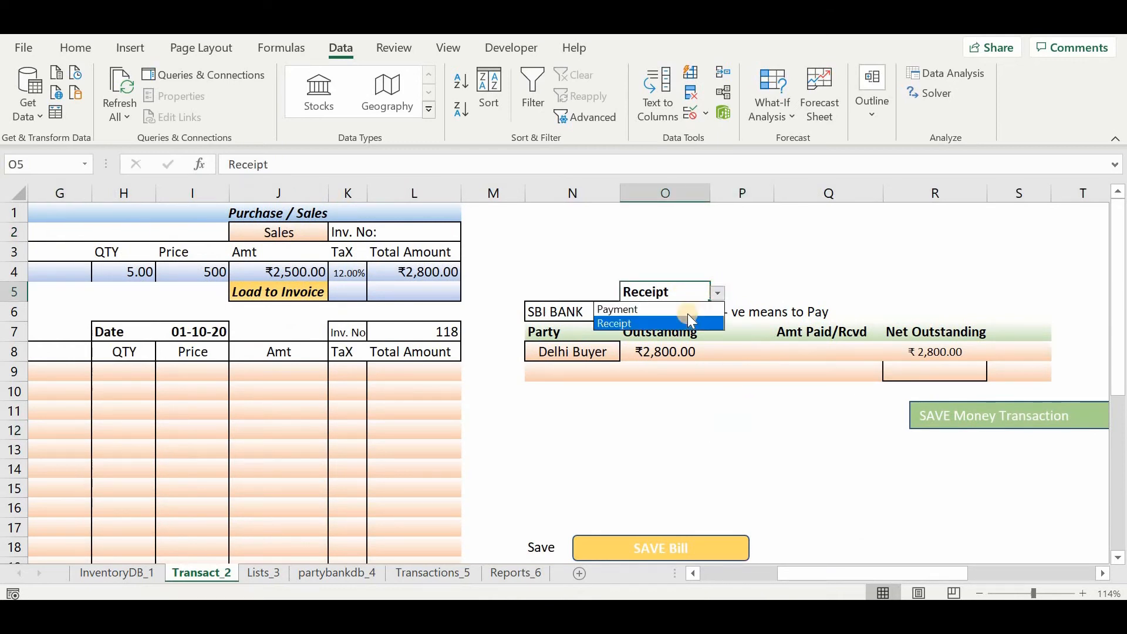
click(688, 310)
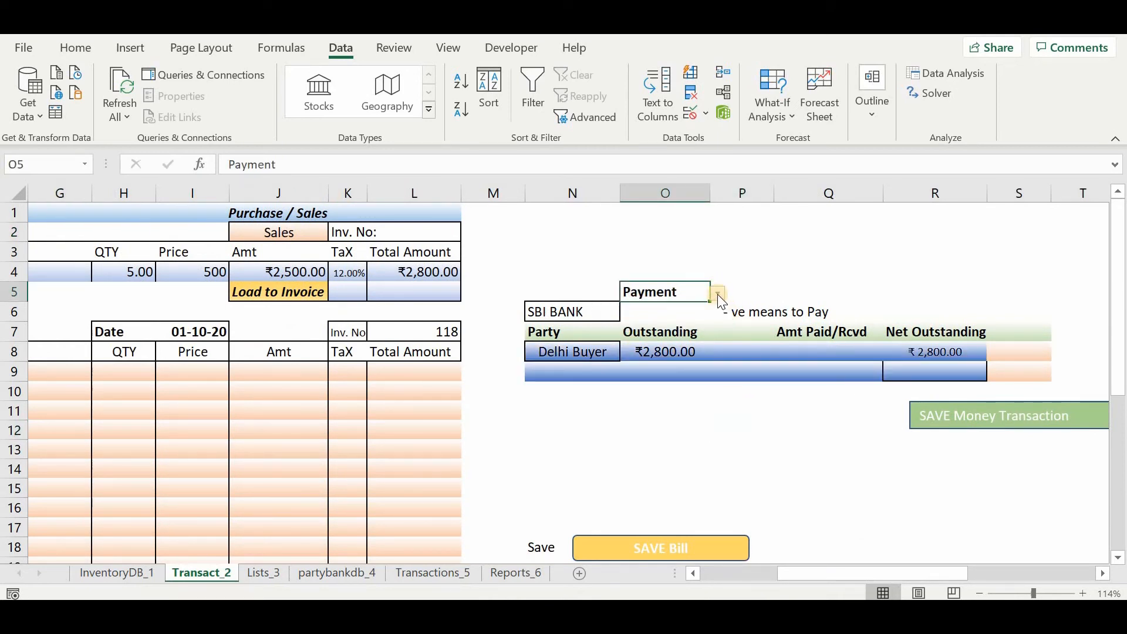
click(717, 294)
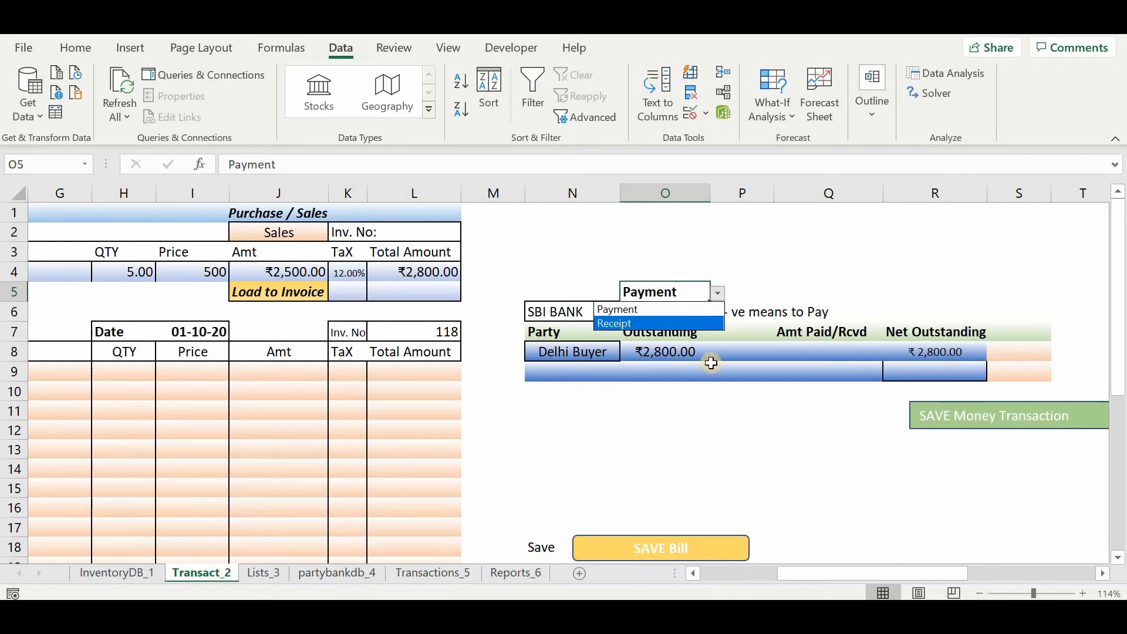
key(Return)
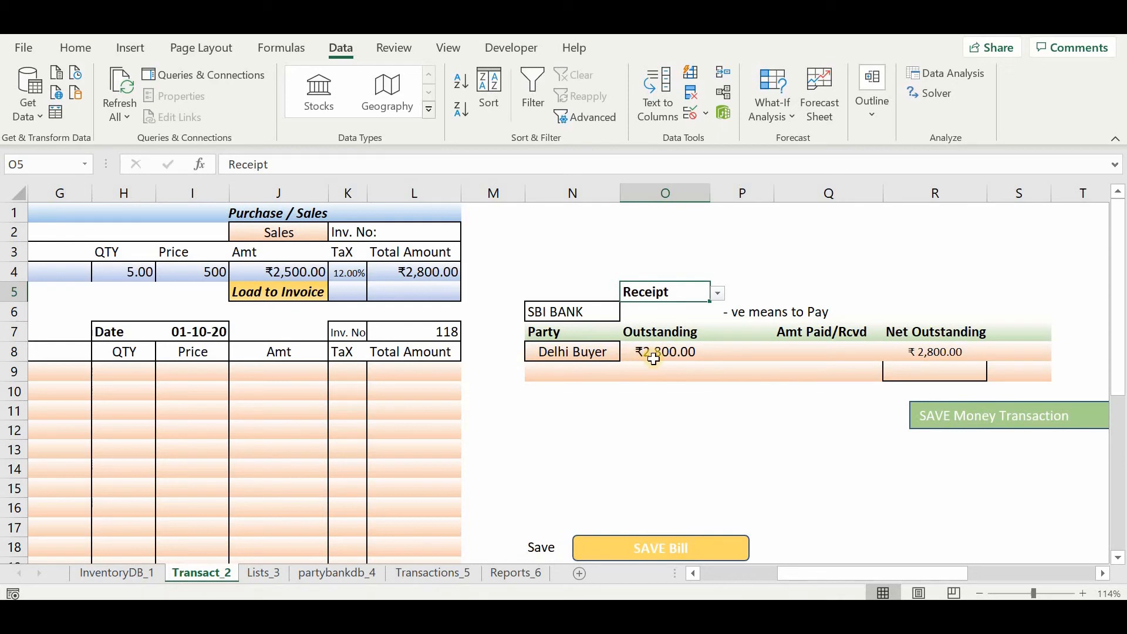
Set the receipt's payment mode in N6 to Cash.
click(571, 314)
click(627, 315)
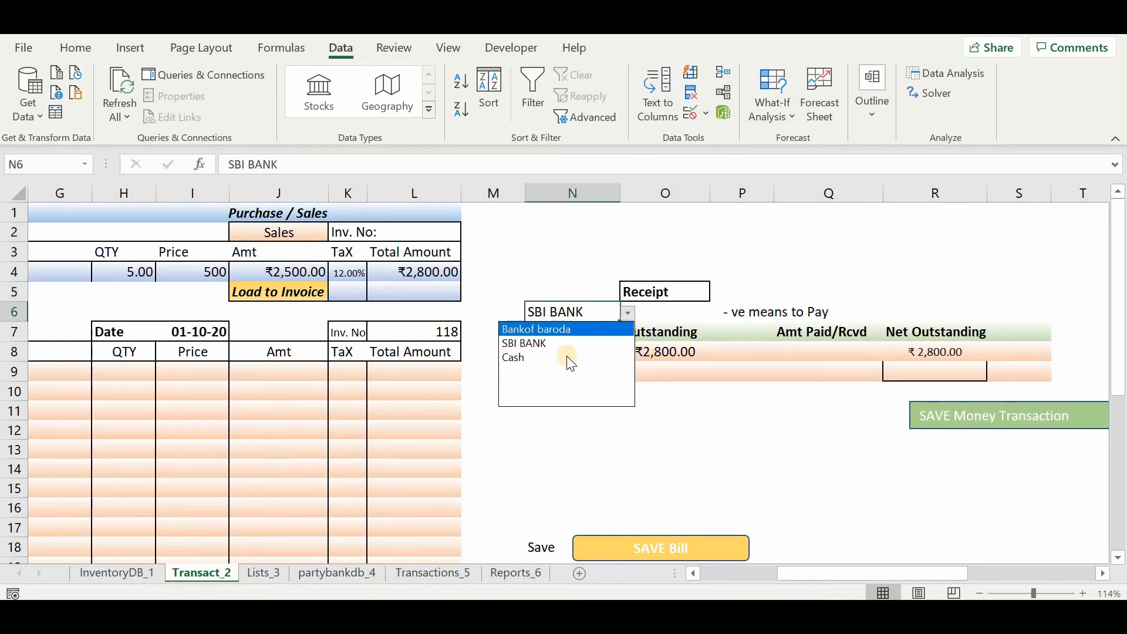
key(Escape)
drag(654, 423, 802, 367)
click(728, 455)
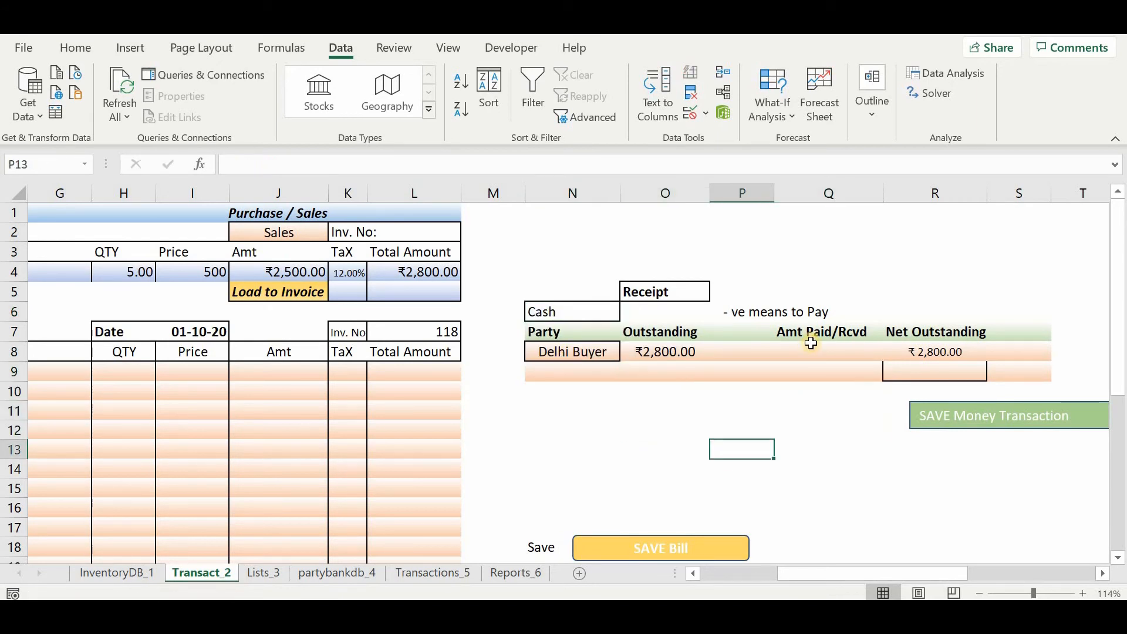
Enter 2000 as the amount received from Delhi Buyer in Q8 and save the money transaction.
click(809, 349)
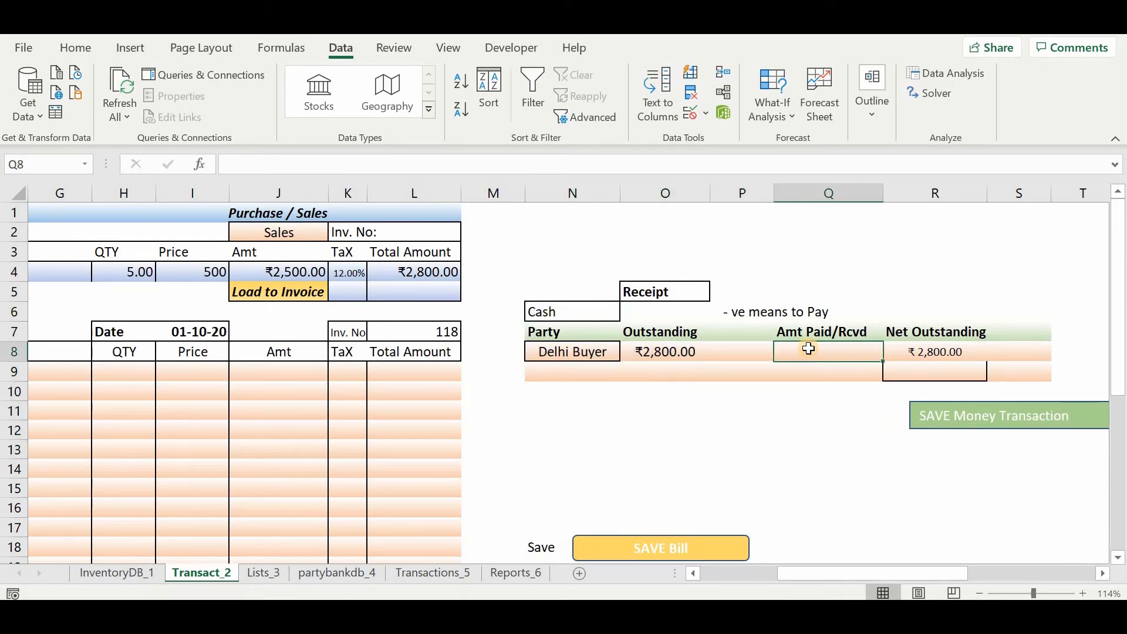
text(2000)
key(Return)
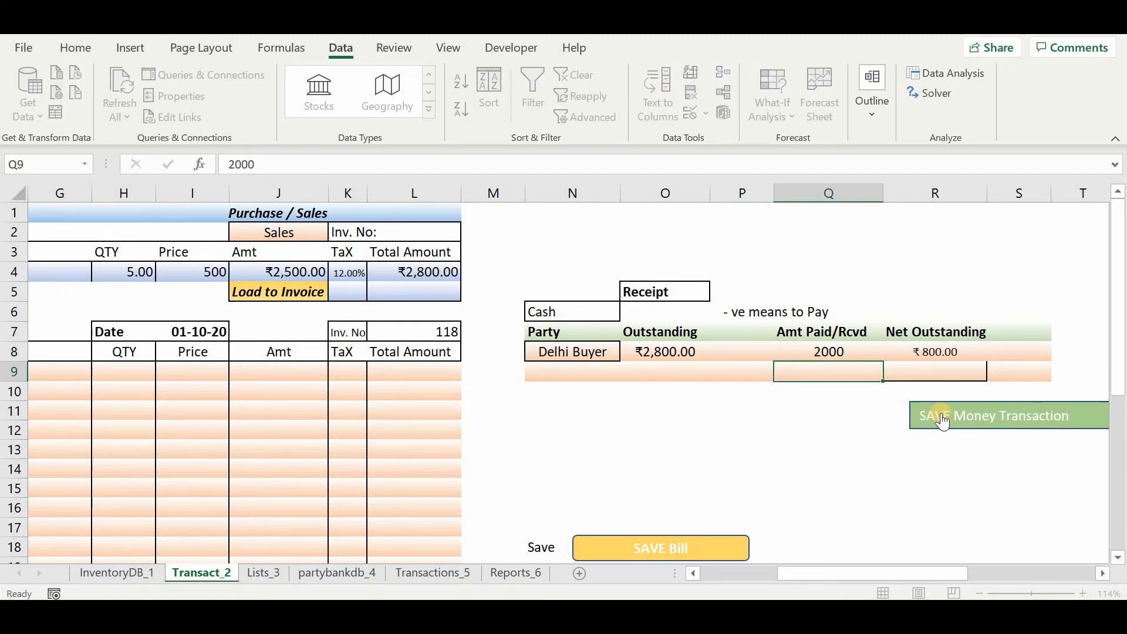
click(949, 418)
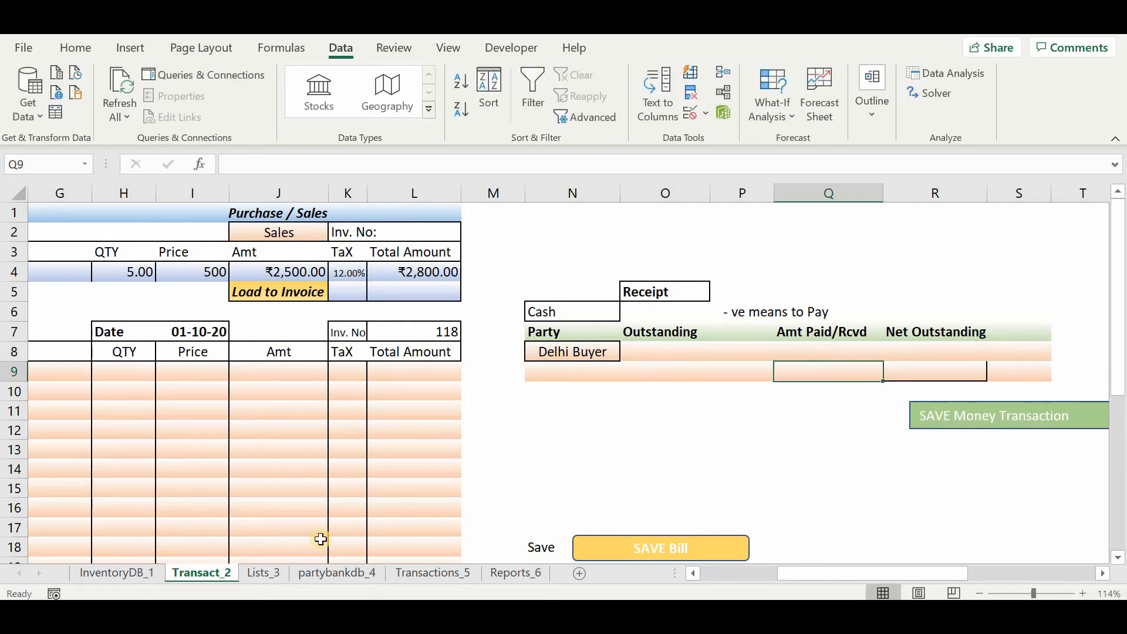
Check the Delhi Buyer receipt entry across the columns of the Transactions_5 sheet, including its amount and mode.
click(407, 574)
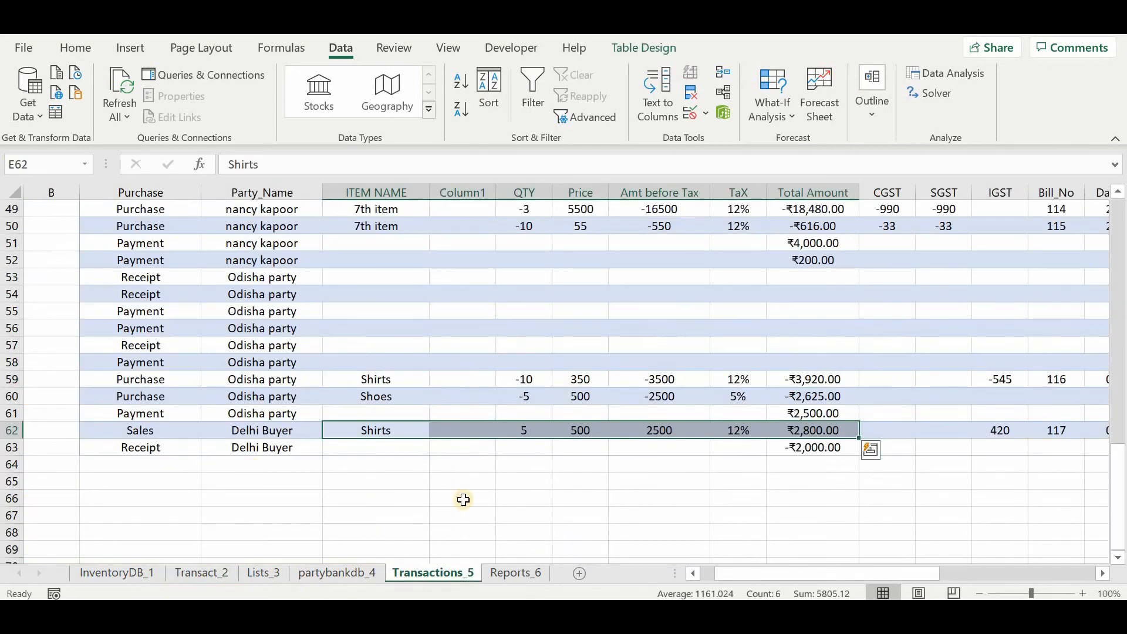
scroll(464, 500, right, 3)
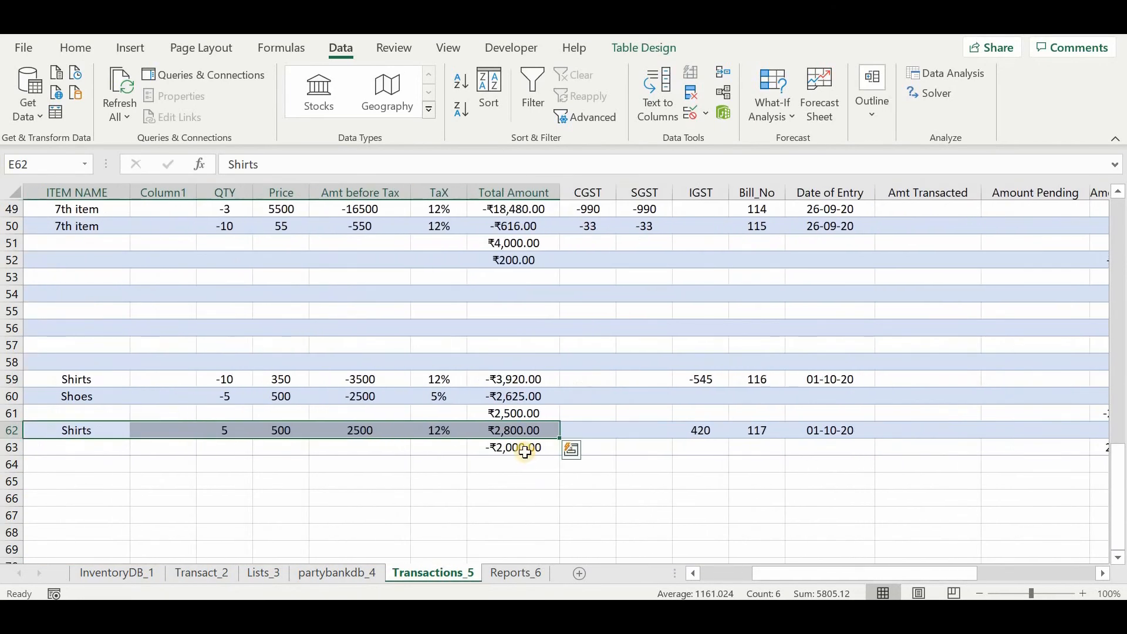
scroll(525, 452, right, 5)
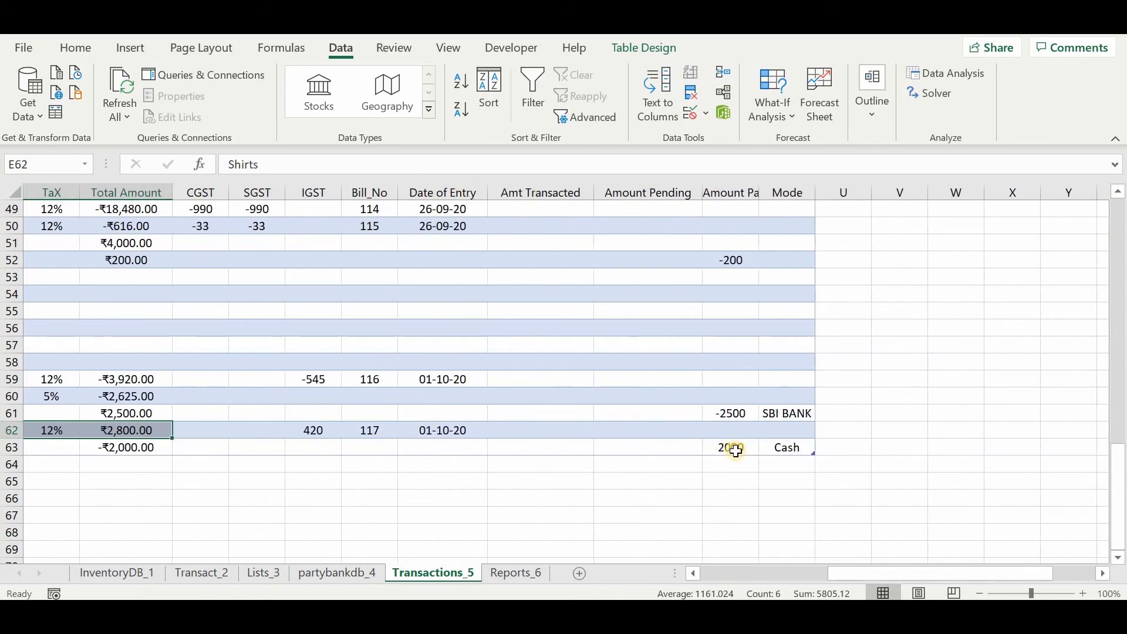
scroll(736, 450, left, 8)
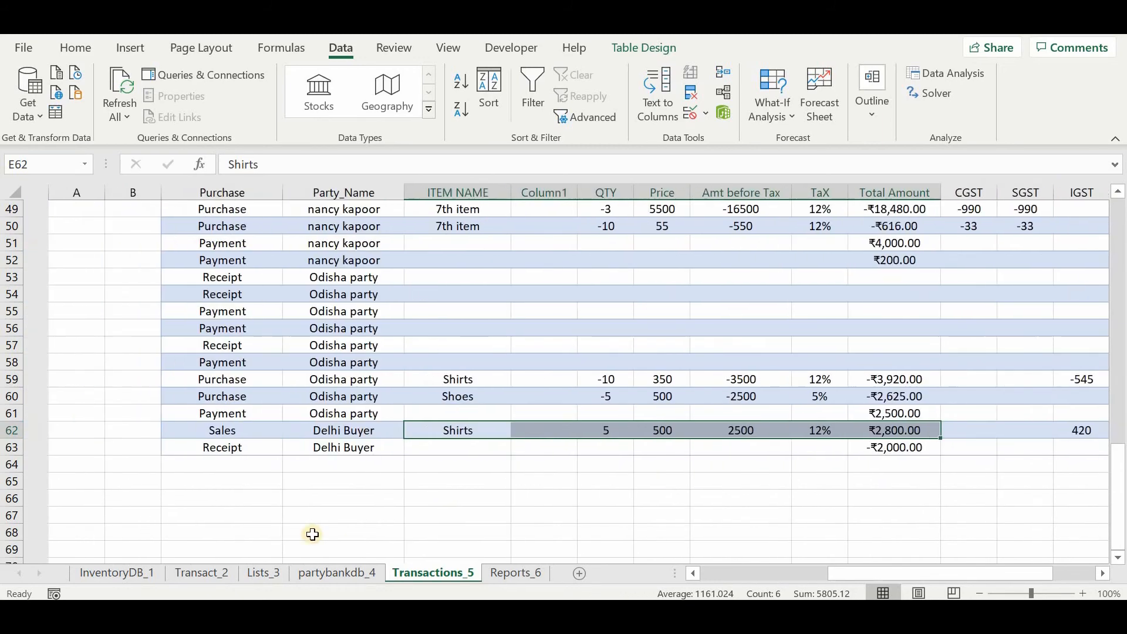
View the InventoryDB_1 sheet, and on partybankdb_4 examine the mode balances and the pending amounts of Odisha party and Delhi Buyer.
click(137, 576)
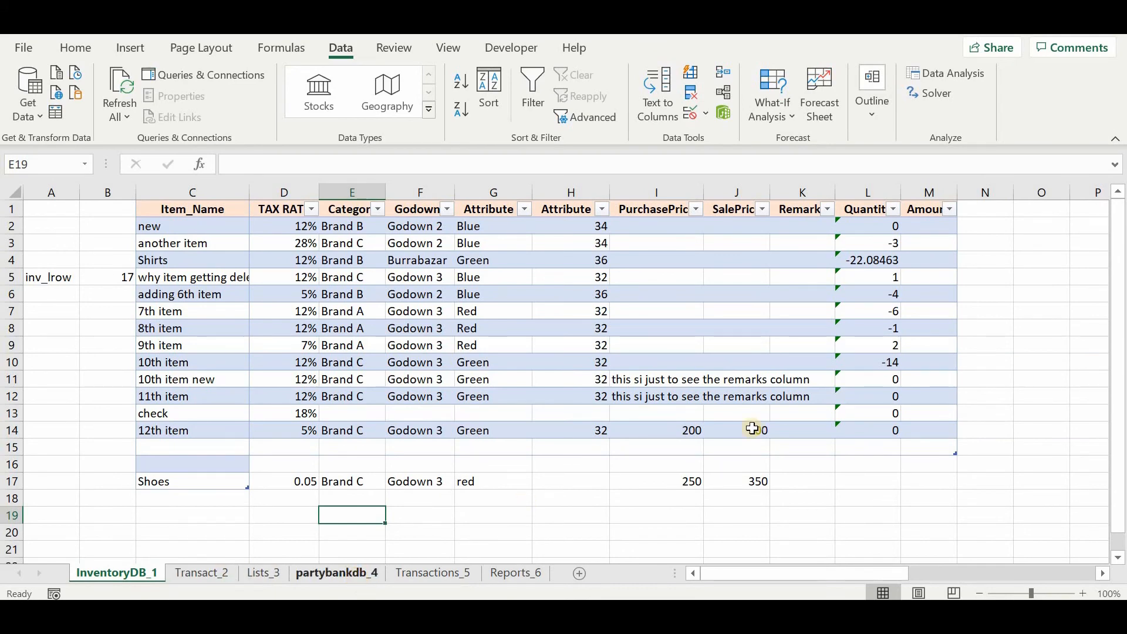
scroll(856, 250, right, 3)
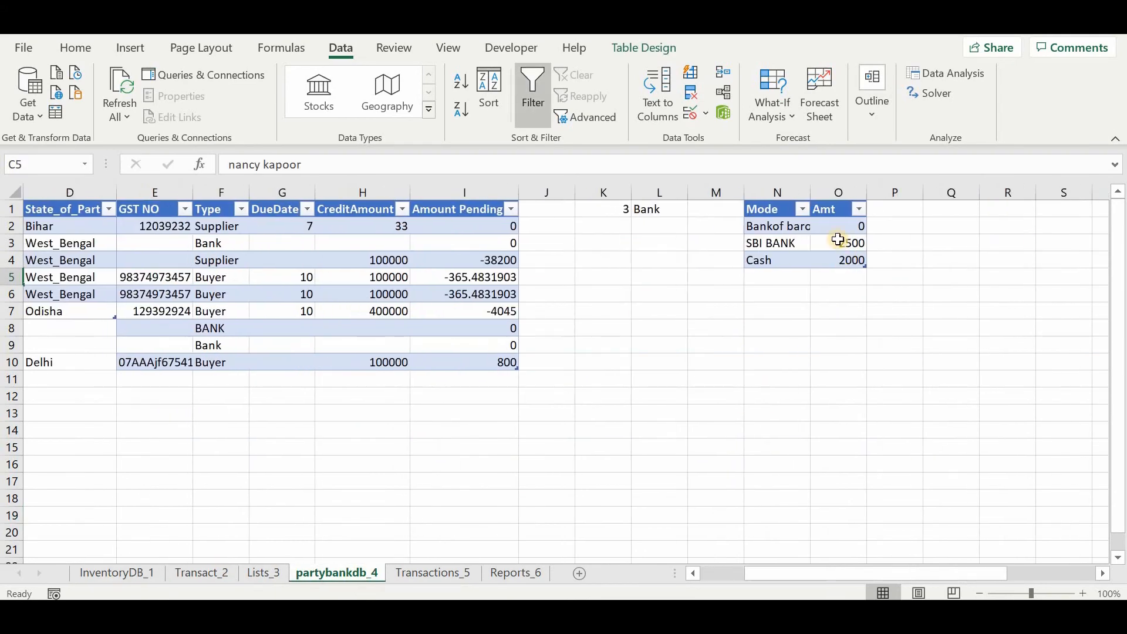
scroll(752, 343, left, 3)
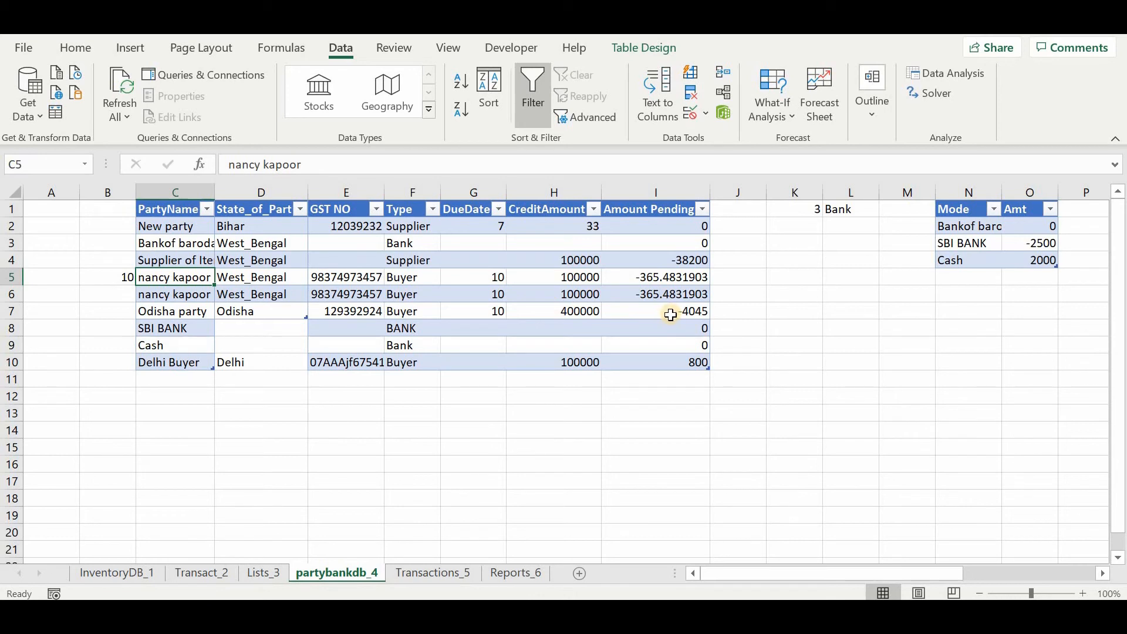
click(668, 316)
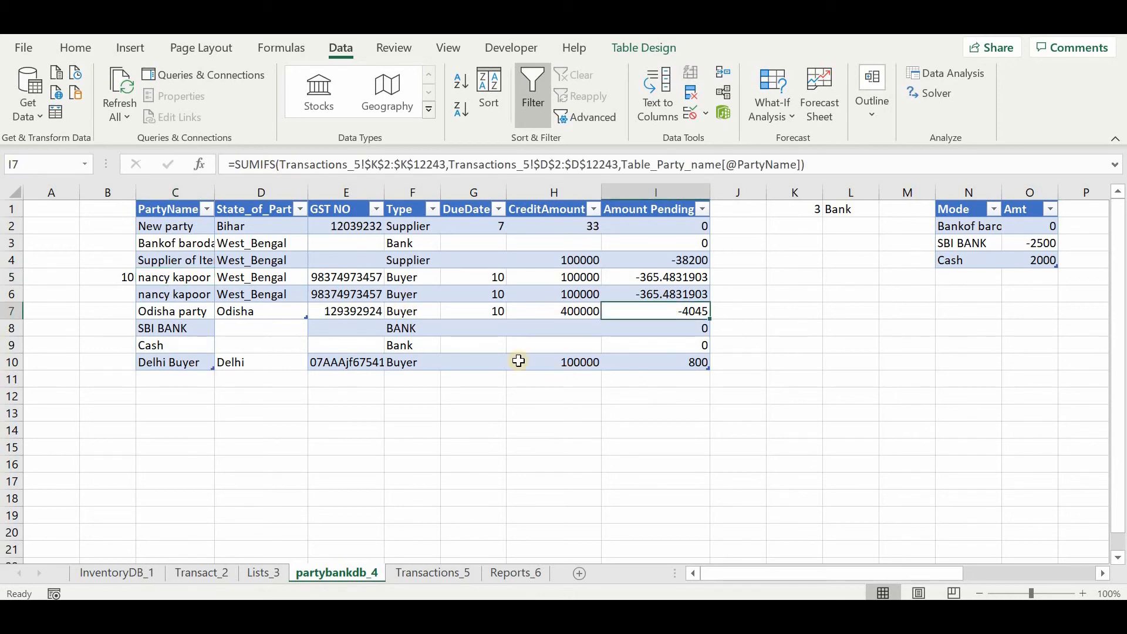
click(688, 364)
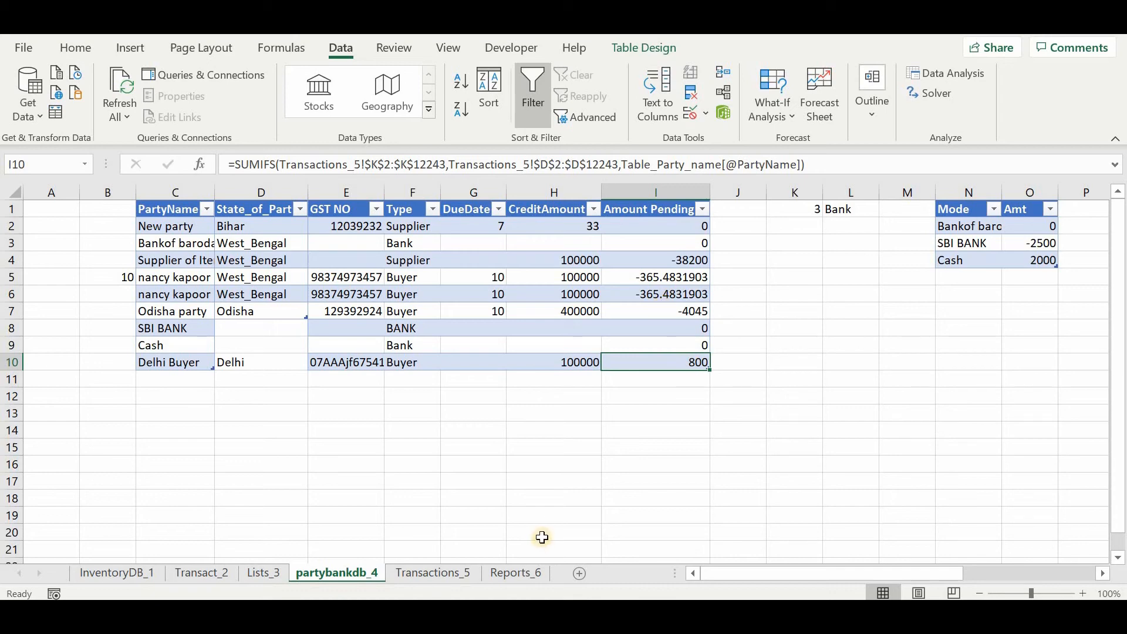
Review the invoice and receipt sections of the Transact_2 sheet.
click(180, 574)
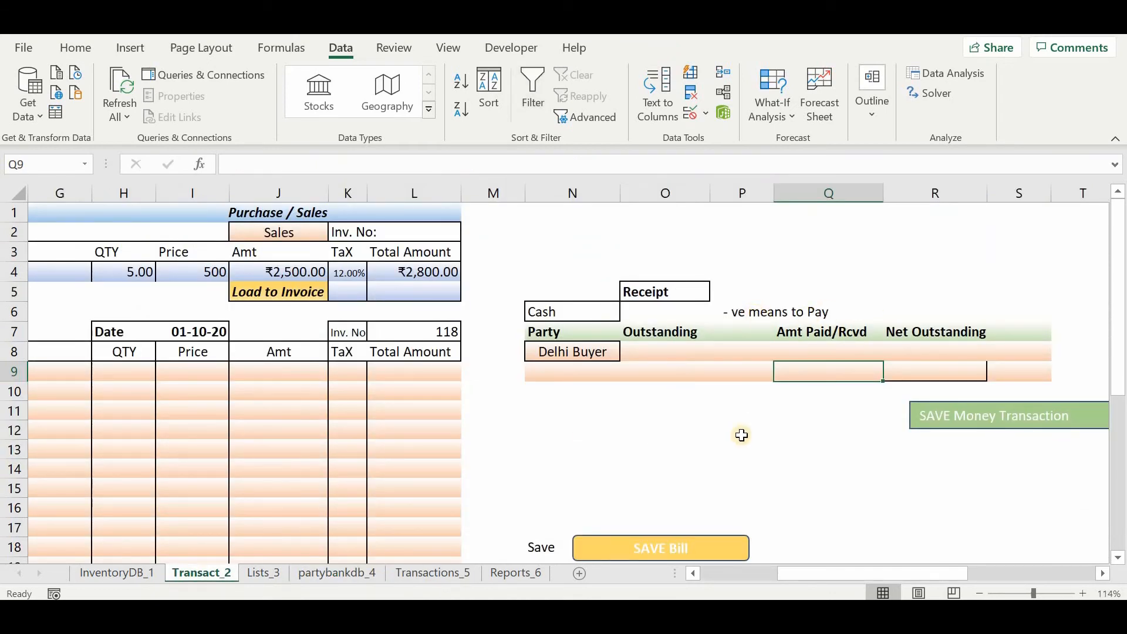
scroll(741, 435, right, 1)
scroll(741, 435, left, 3)
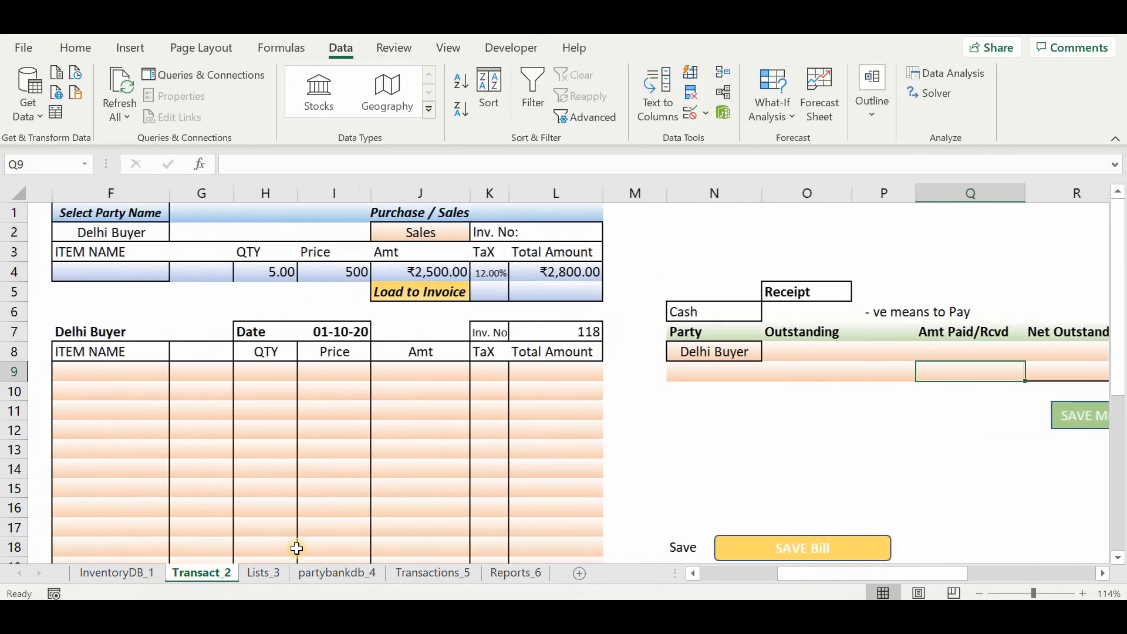
On the Lists_3 sheet, set the second Category entry in B5 to Brand B.
click(262, 572)
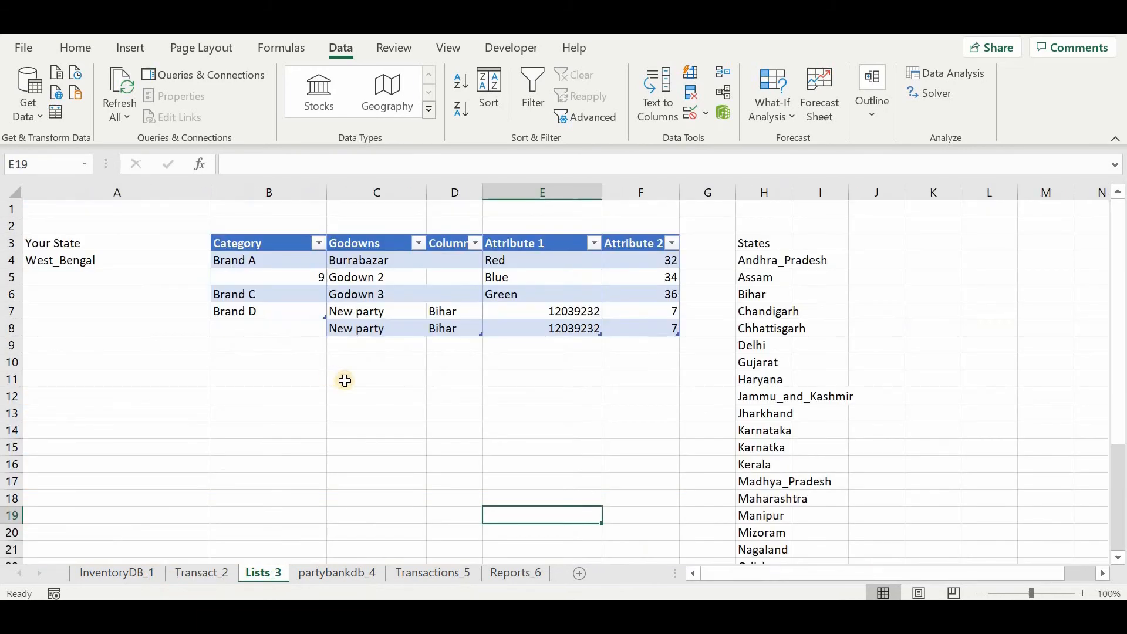
scroll(103, 226, up, 1)
scroll(103, 226, down, 1)
click(252, 278)
text(Brand B)
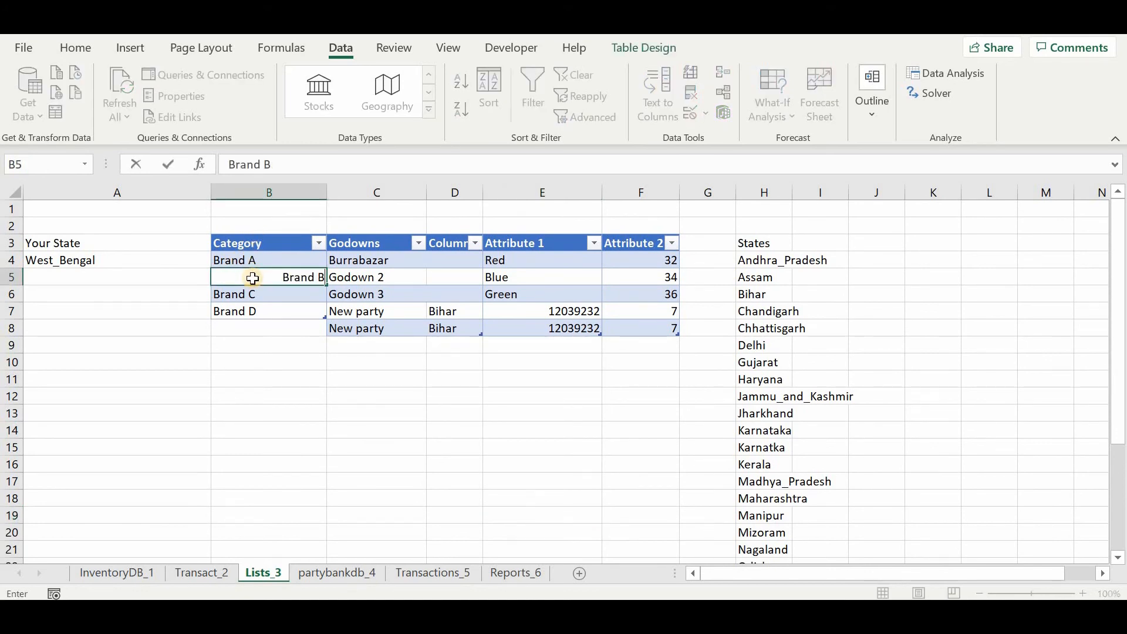
key(Return)
Look through the Godowns, Attribute 1 and Attribute 2 columns of the list table.
key(Right)
key(Up)
key(Up)
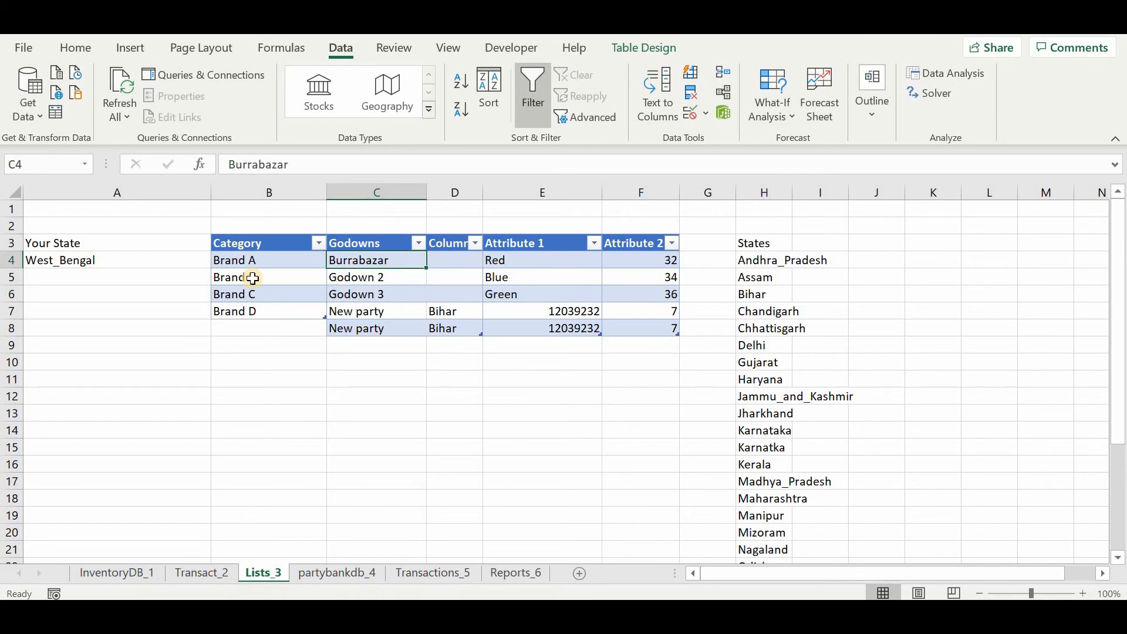
key(Down)
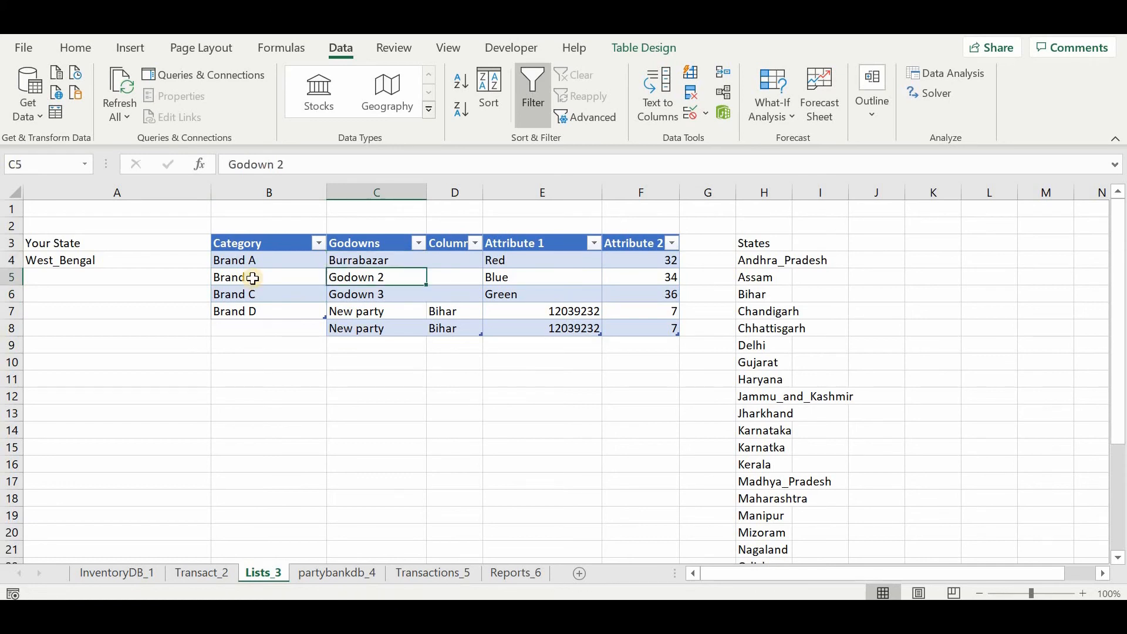
key(Right)
key(Right)
key(Left)
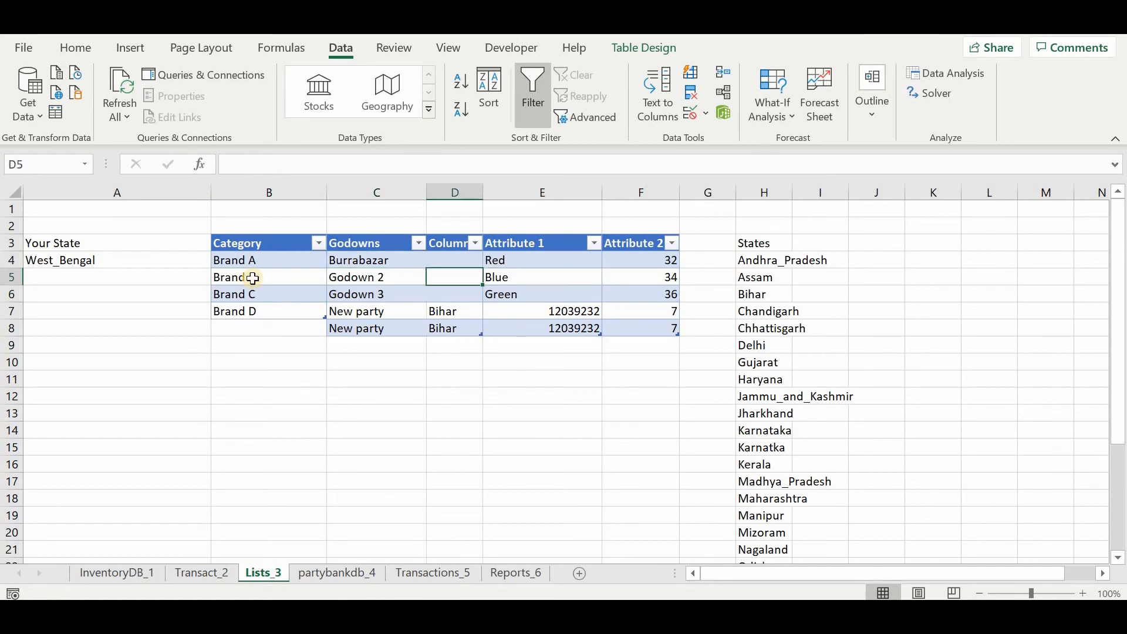
key(Right)
key(Right)
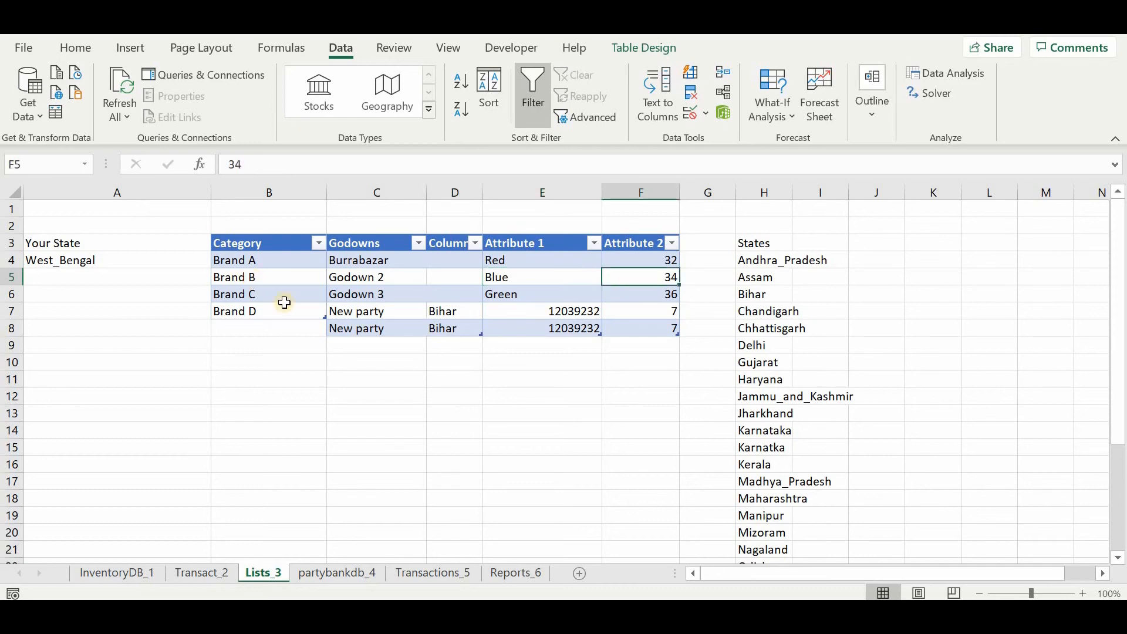
Review the party table on partybankdb_4 and the recorded sales, purchases, payments and receipts throughout the Transactions_5 sheet.
click(306, 575)
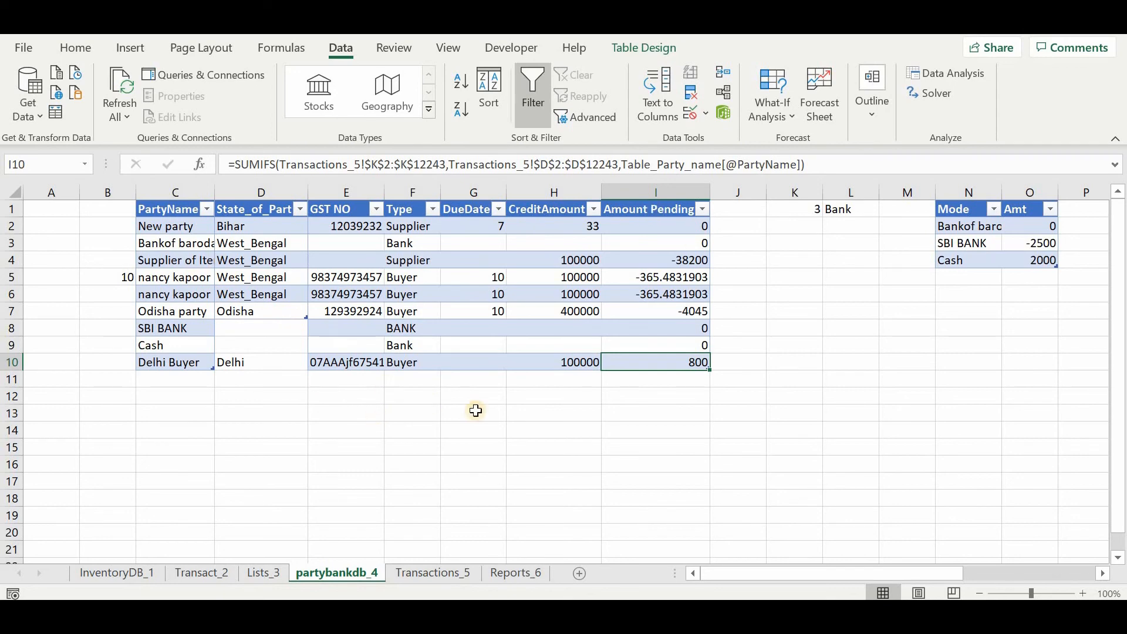
click(453, 578)
scroll(536, 516, right, 3)
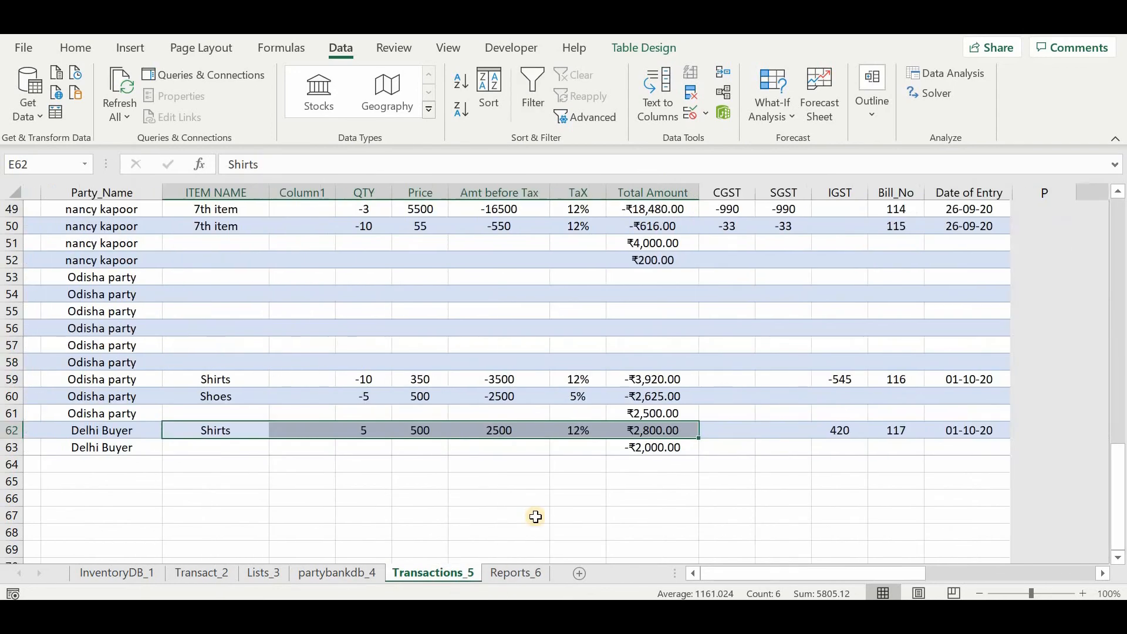
scroll(536, 517, up, 15)
scroll(476, 369, down, 8)
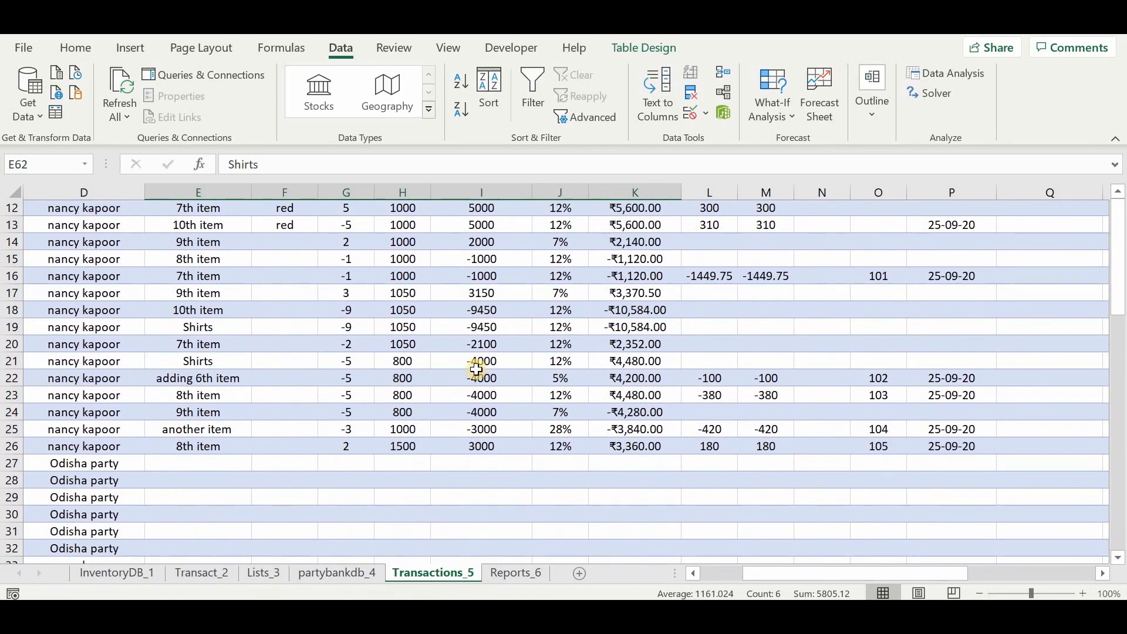
scroll(474, 369, left, 3)
scroll(474, 369, left, 1)
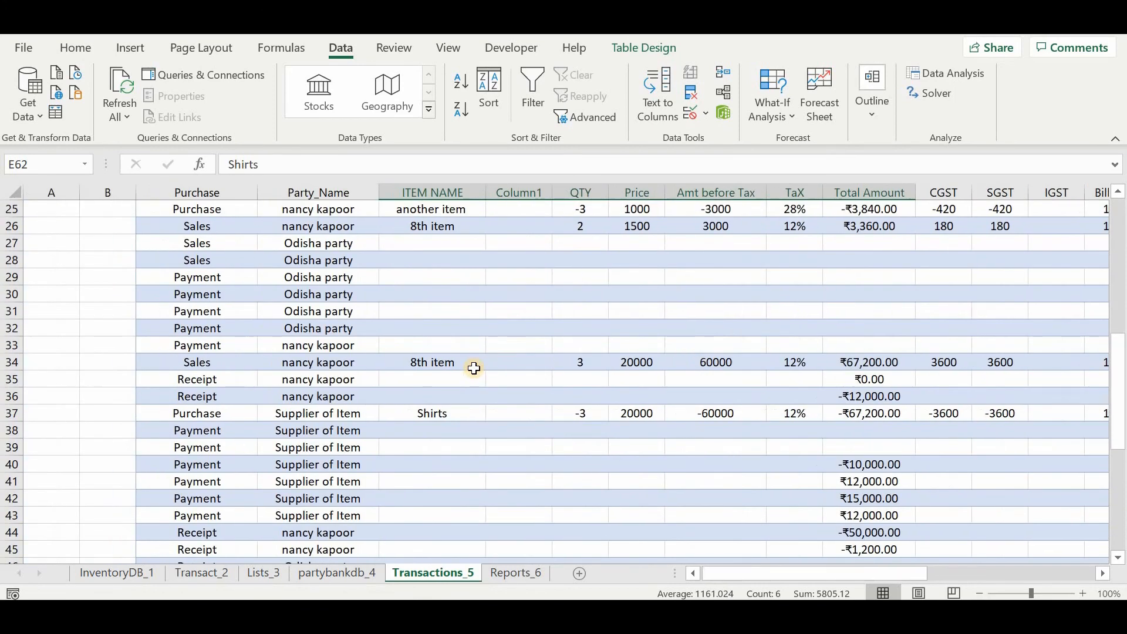
scroll(475, 369, down, 3)
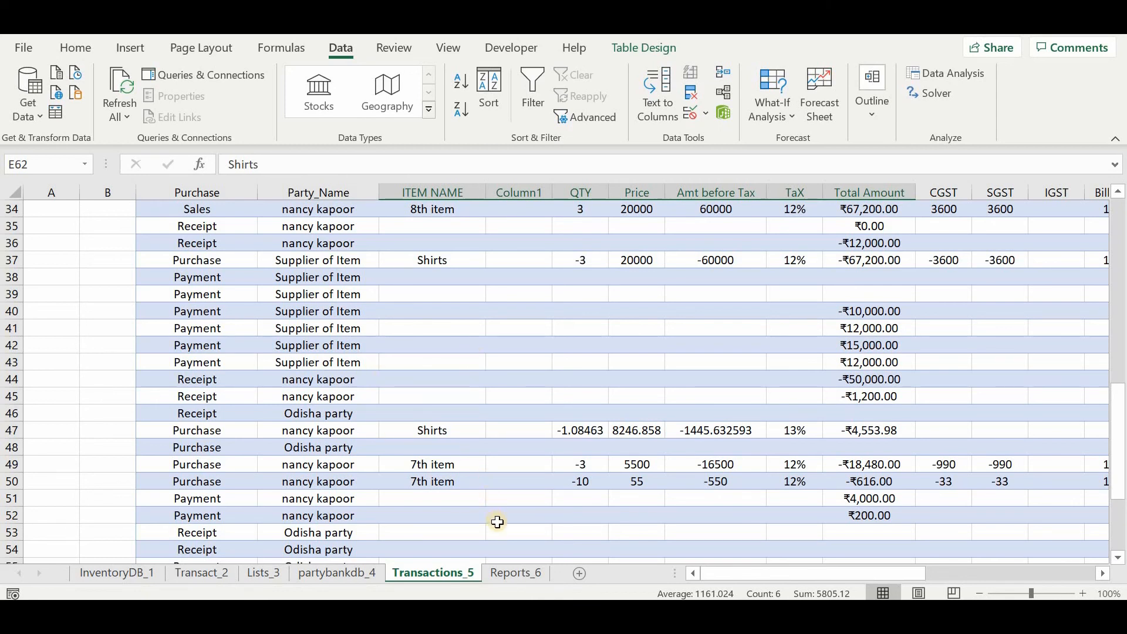
On the Reports_6 sheet, set the party in C15 to Odisha party and check its outstanding amount in D15.
click(515, 573)
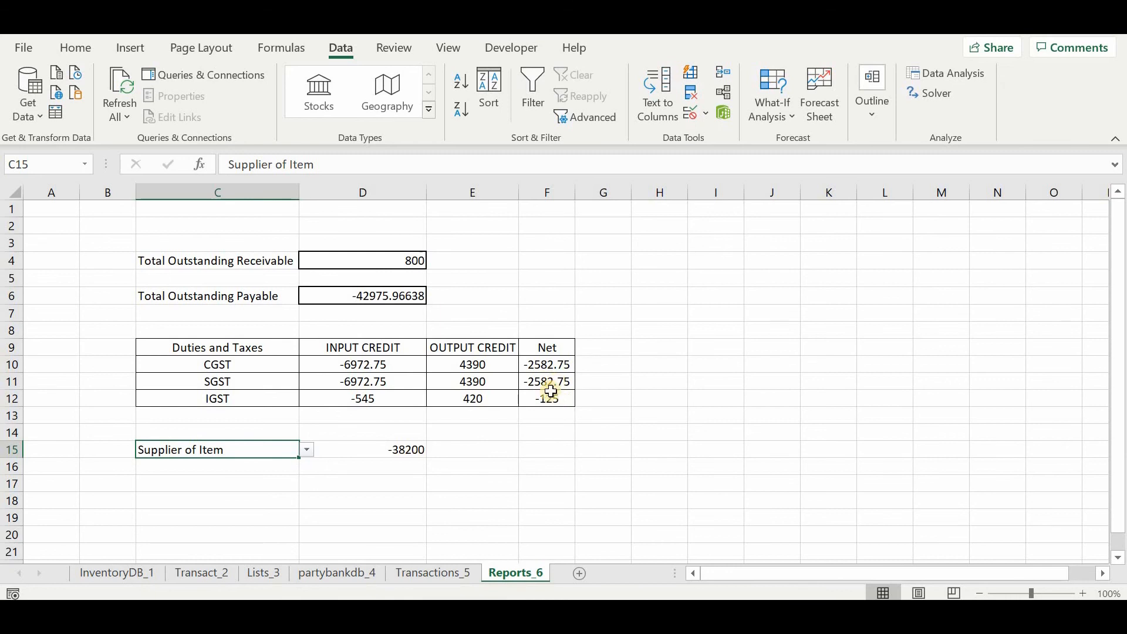
click(306, 450)
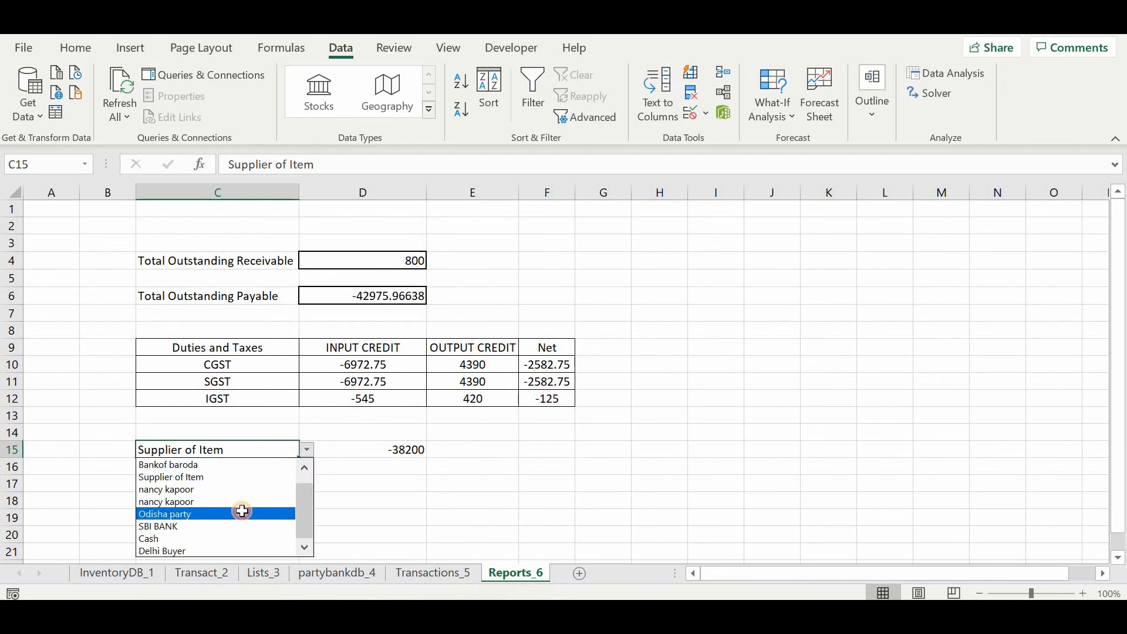
click(242, 512)
click(398, 452)
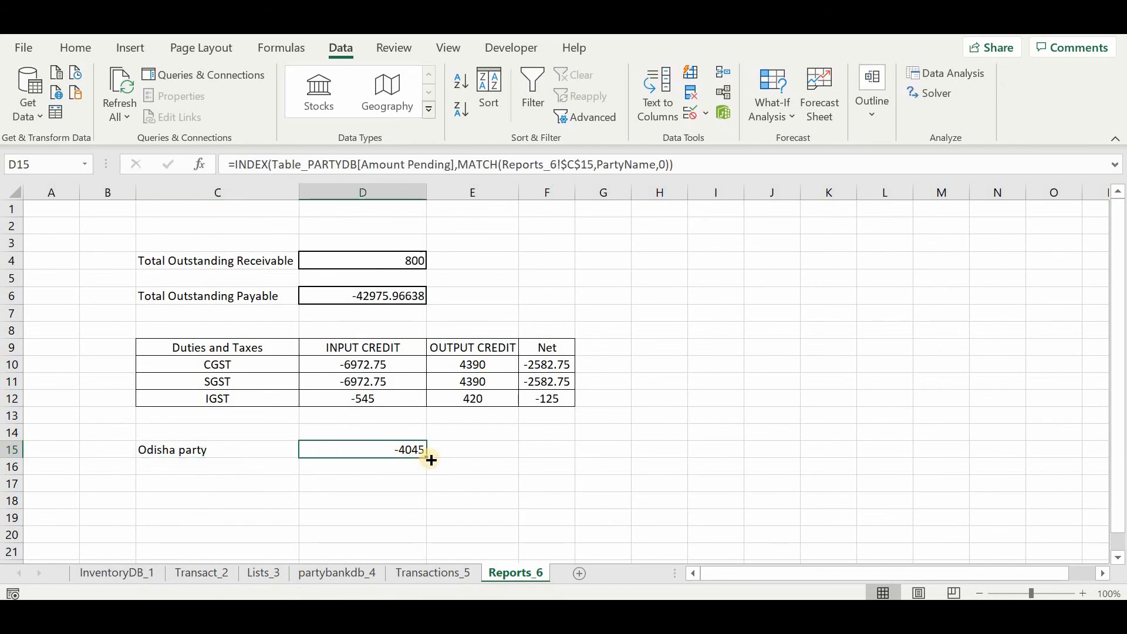
click(295, 450)
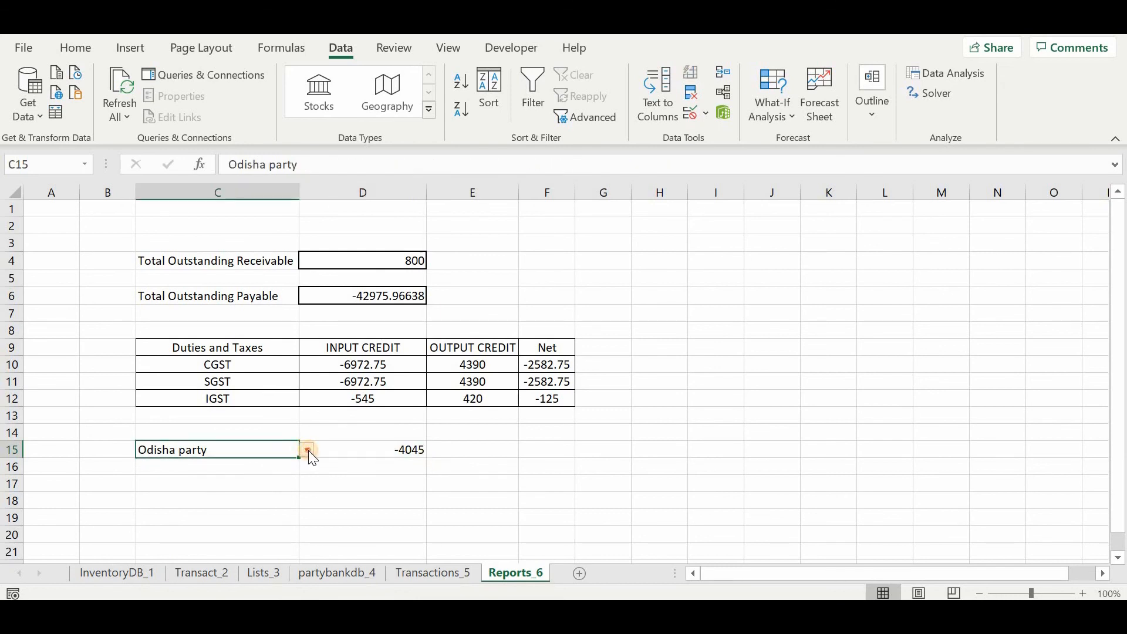
Set the party in C15 of the Reports_6 sheet to Delhi Buyer to look up its outstanding amount.
click(309, 450)
click(308, 449)
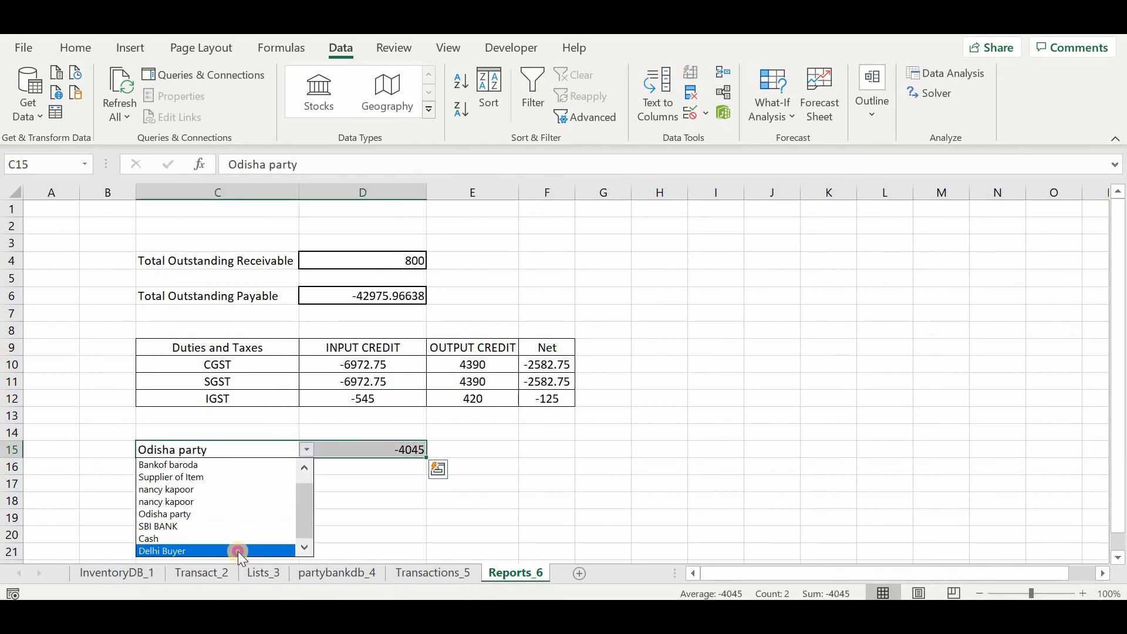
click(238, 551)
click(356, 498)
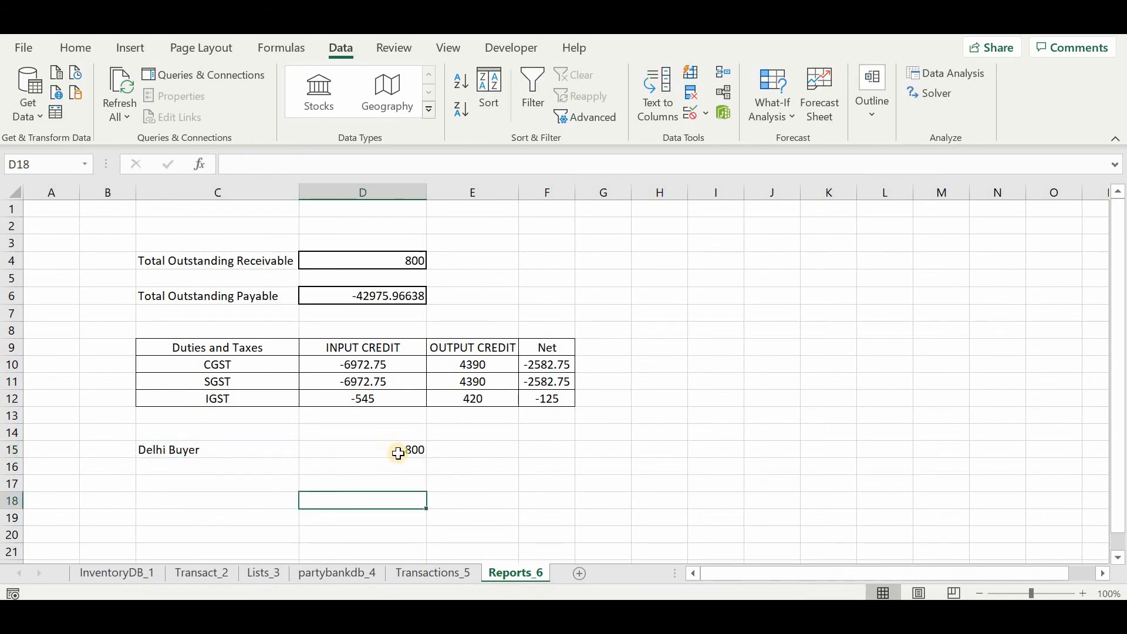
Look back through the workbook's sheets from Transactions_5 to InventoryDB_1, and select the invoice item rows F9:L21 on Transact_2.
click(435, 572)
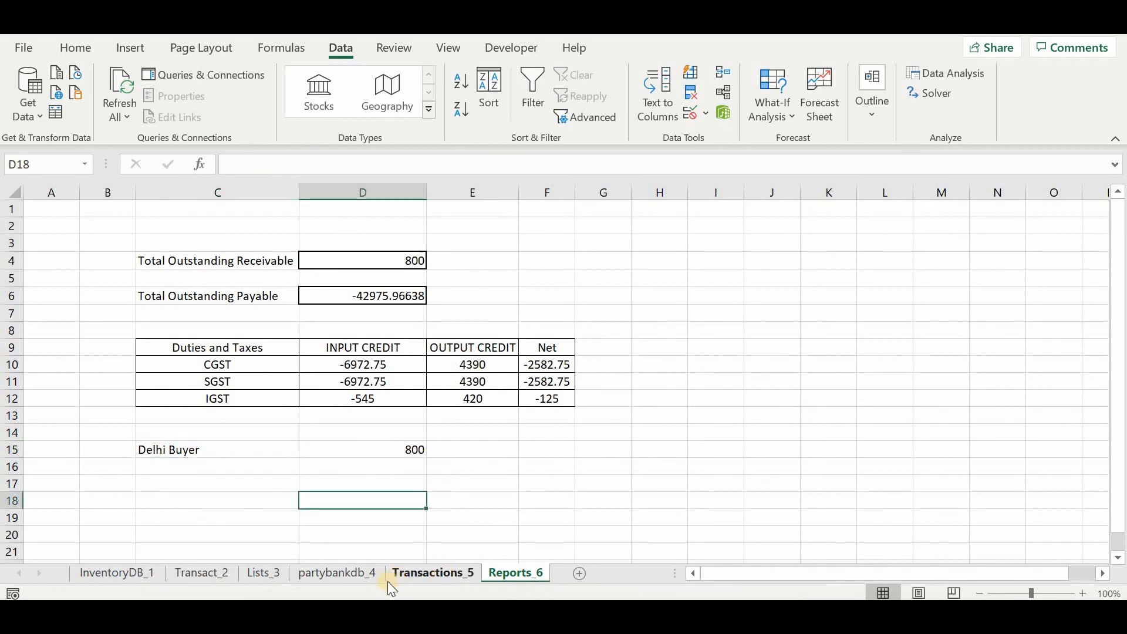
click(381, 578)
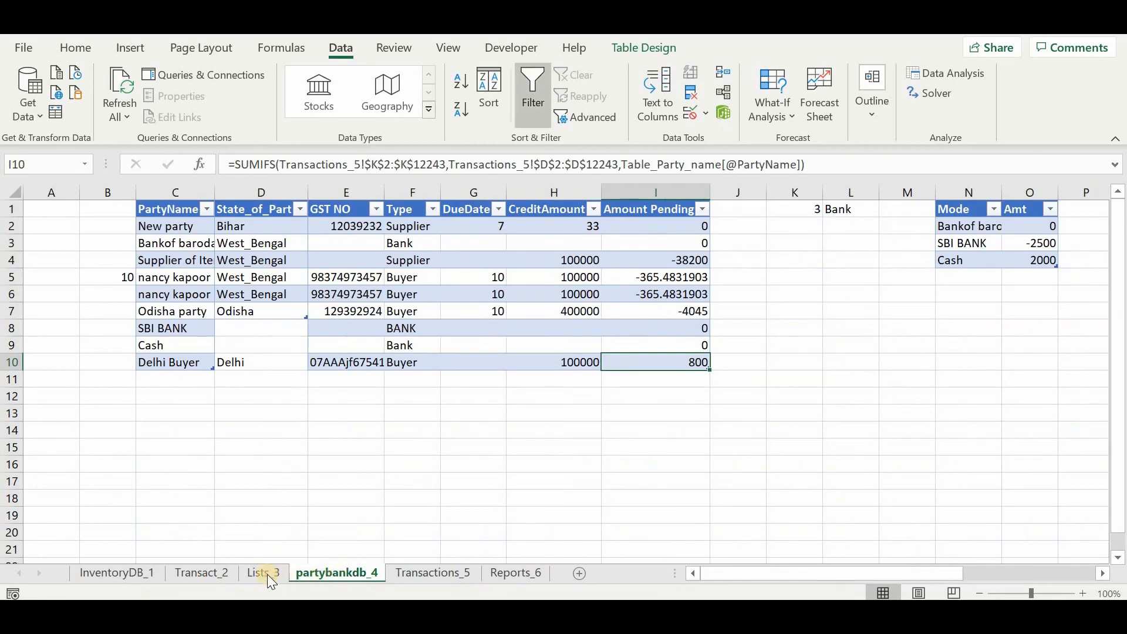
click(265, 576)
click(208, 576)
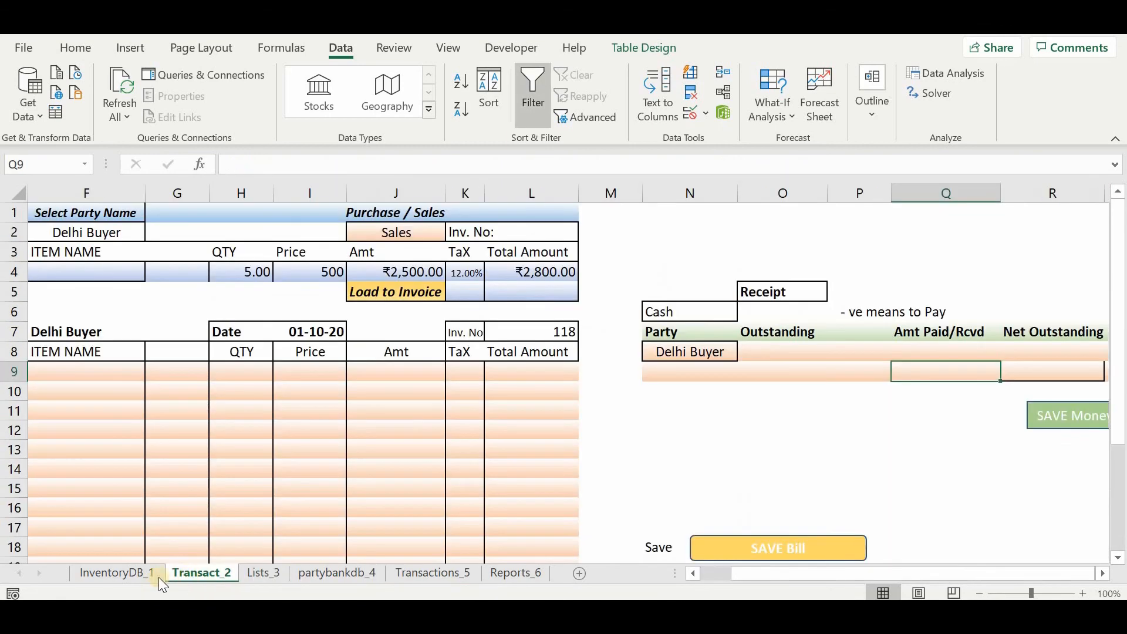
click(131, 574)
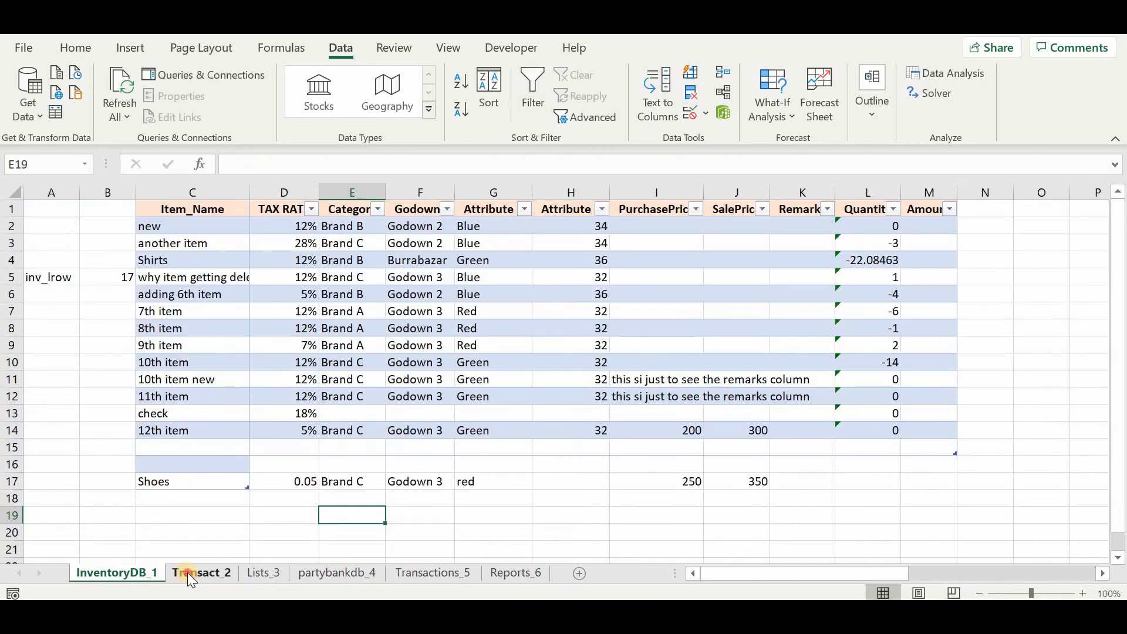
key(ctrl+Page_Down)
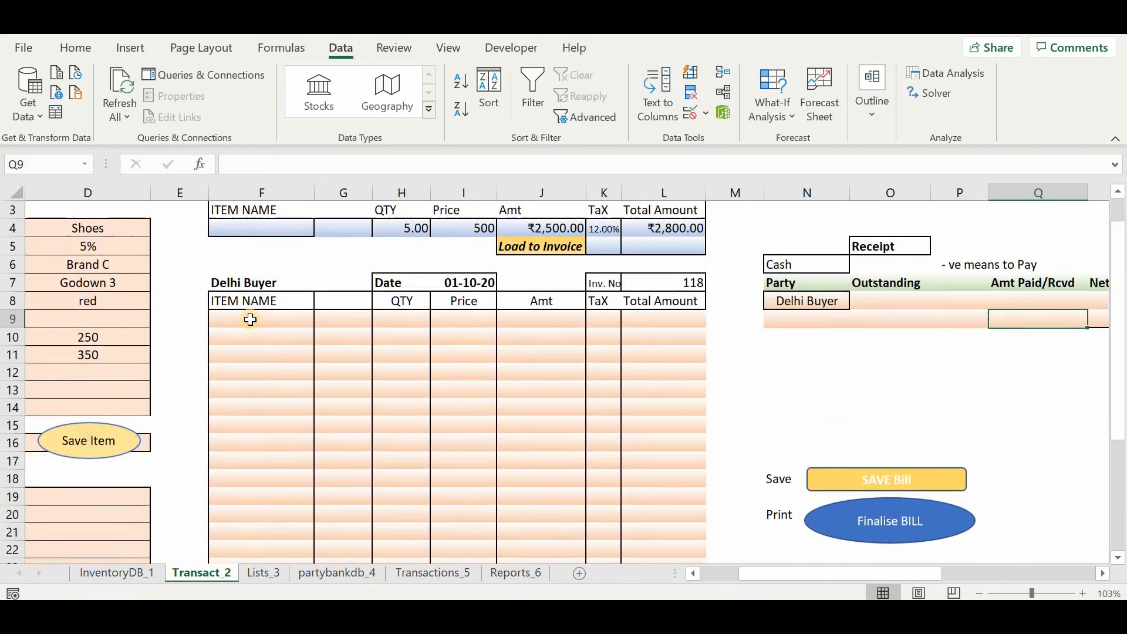
mouse_move(251, 317)
mouse_down()
mouse_move(558, 513)
mouse_move(660, 536)
mouse_up()
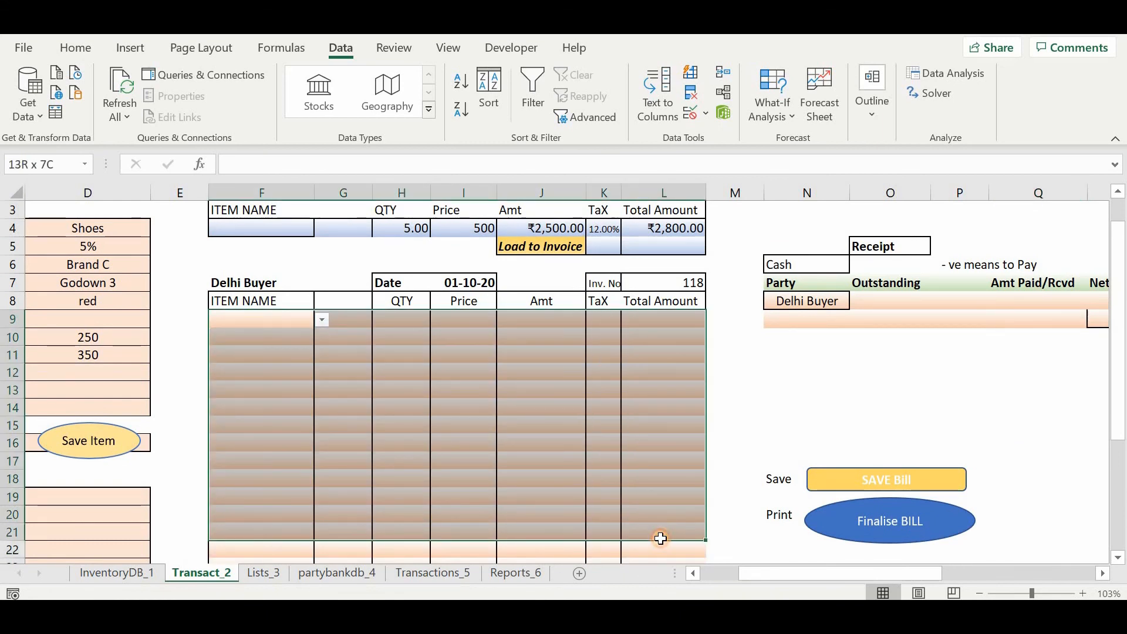